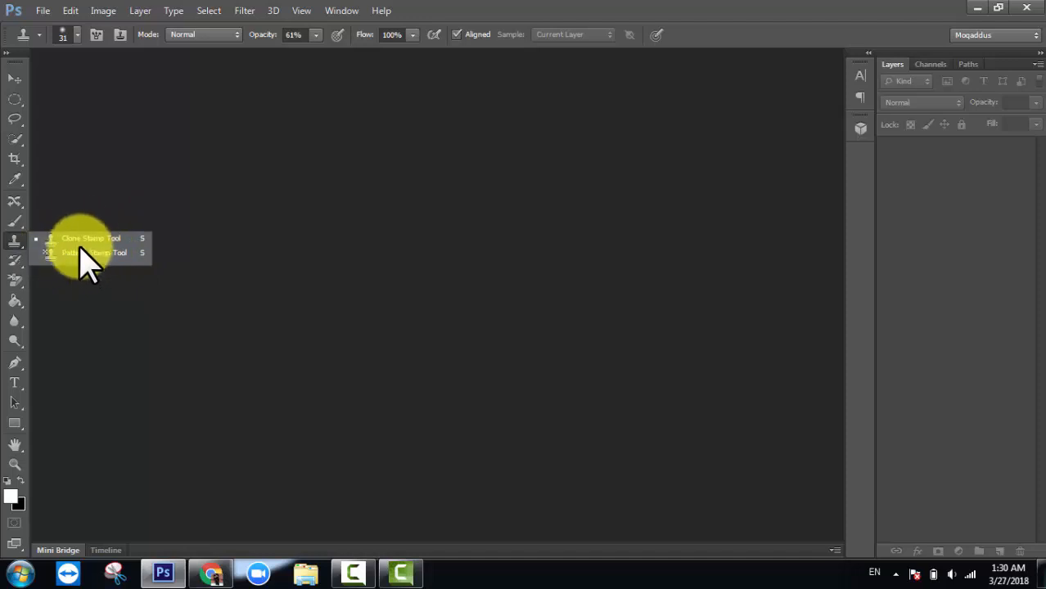
Open the image maldives-1993704_960_720.jpg from the Desktop
{"action": "left_click", "coordinate": [102, 199]}
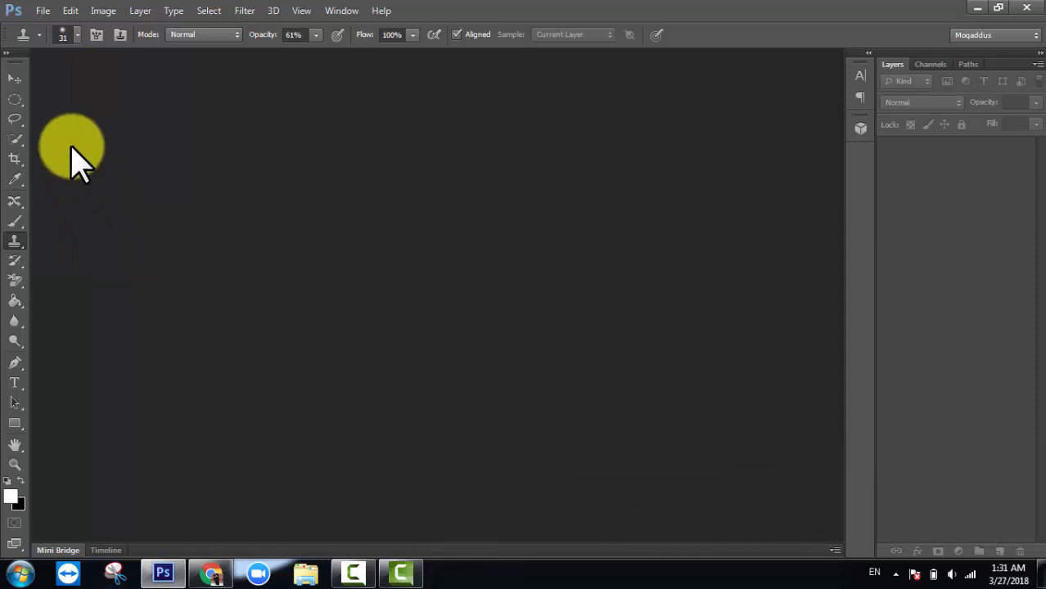
{"action": "left_click", "coordinate": [40, 11]}
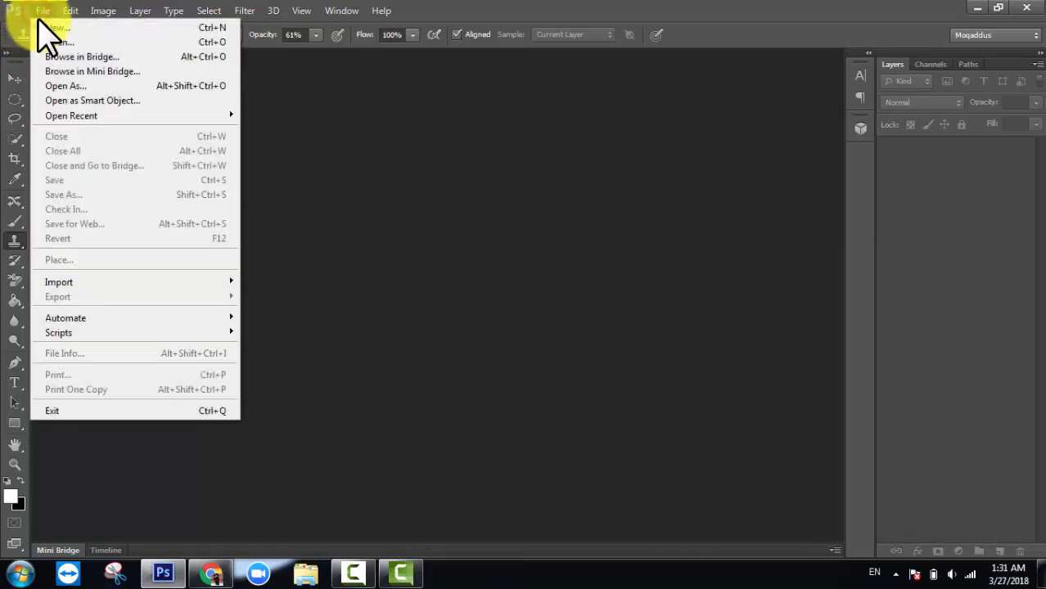
{"action": "left_click", "coordinate": [49, 41]}
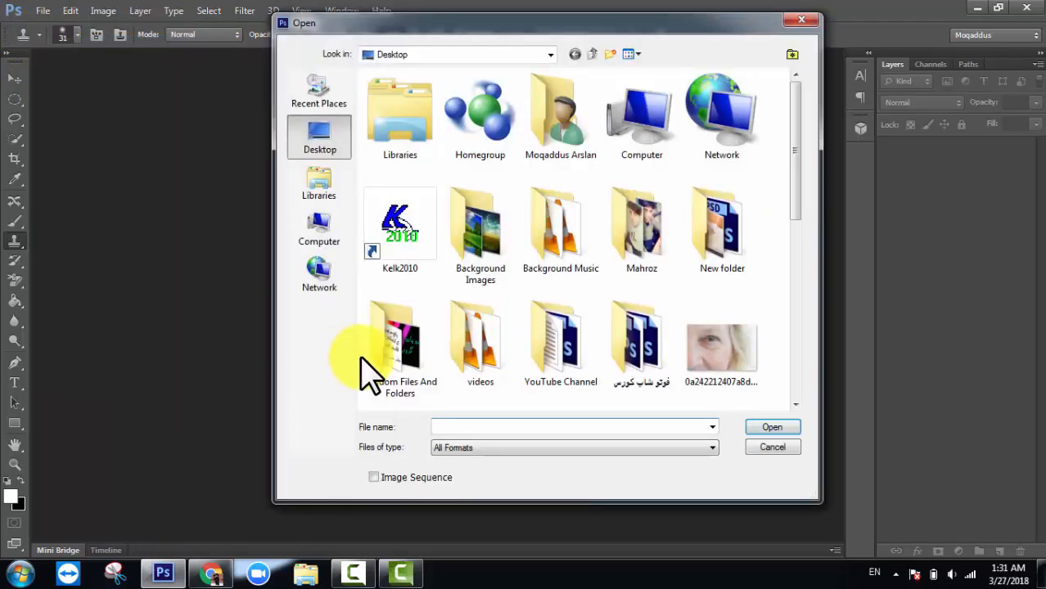
{"action": "left_click", "coordinate": [749, 358]}
{"action": "scroll", "coordinate": [734, 352], "scroll_direction": "down", "scroll_amount": 5}
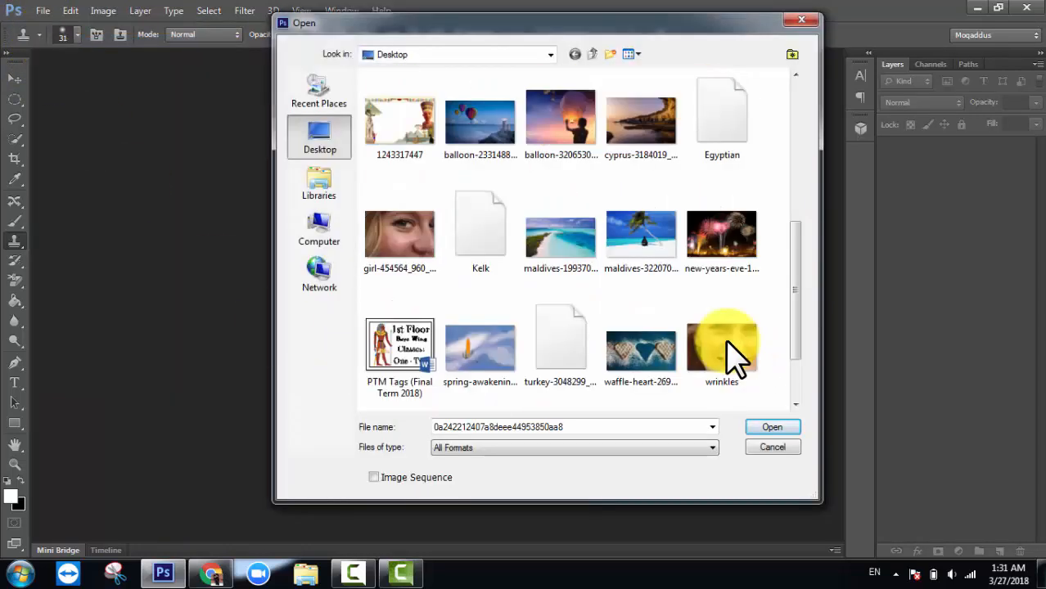
{"action": "scroll", "coordinate": [734, 352], "scroll_direction": "down", "scroll_amount": 1}
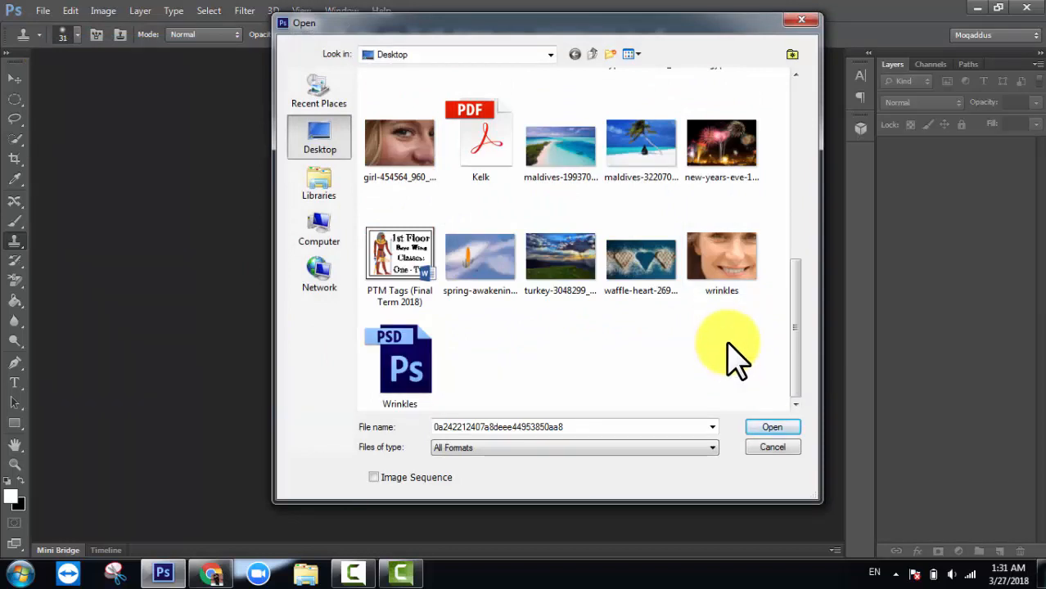
{"action": "scroll", "coordinate": [734, 359], "scroll_direction": "up", "scroll_amount": 2}
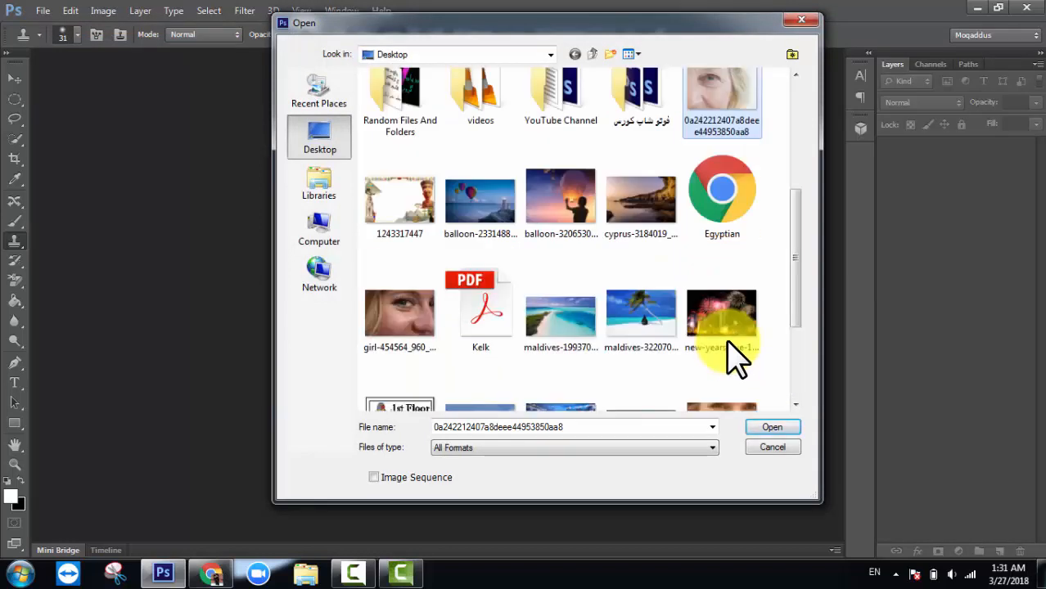
{"action": "double_click", "coordinate": [555, 335]}
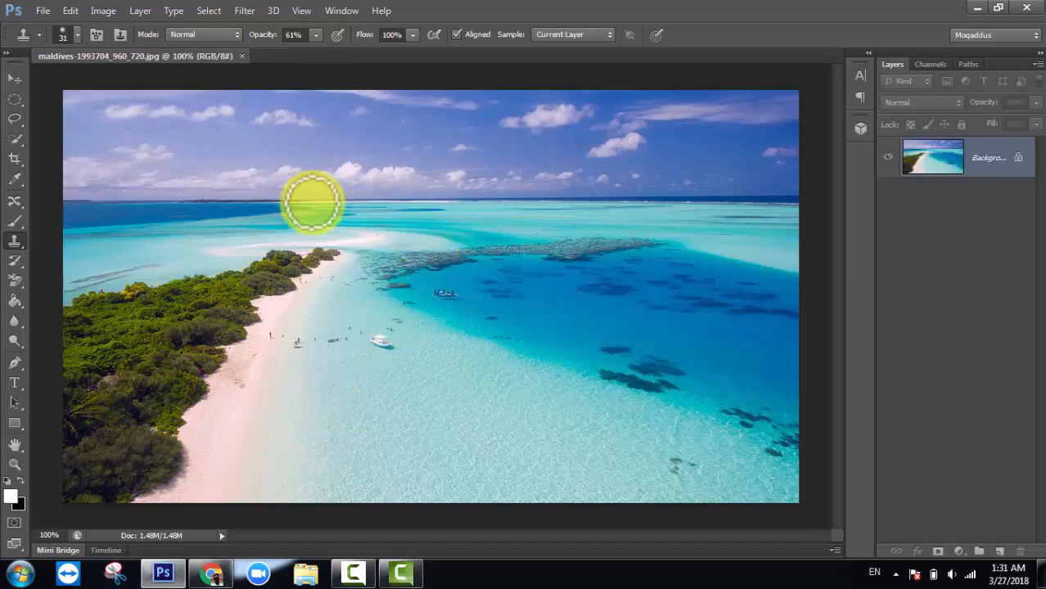
Sample the island's greenery with the Clone Stamp Tool and set the tool's opacity to 100%
{"action": "left_click", "coordinate": [28, 239]}
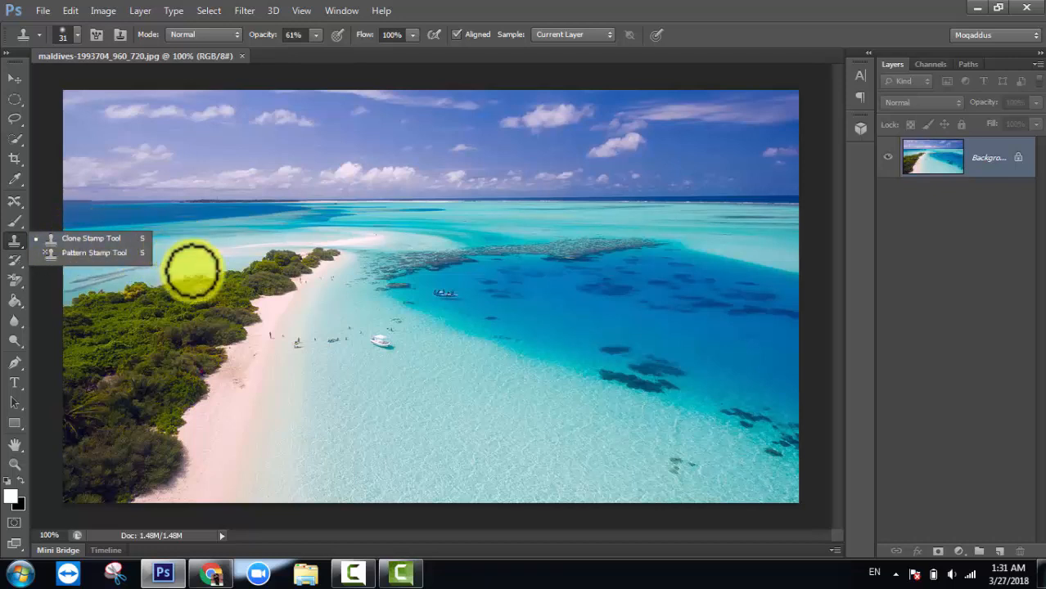
{"action": "left_click", "coordinate": [46, 342]}
{"action": "left_click", "coordinate": [532, 231]}
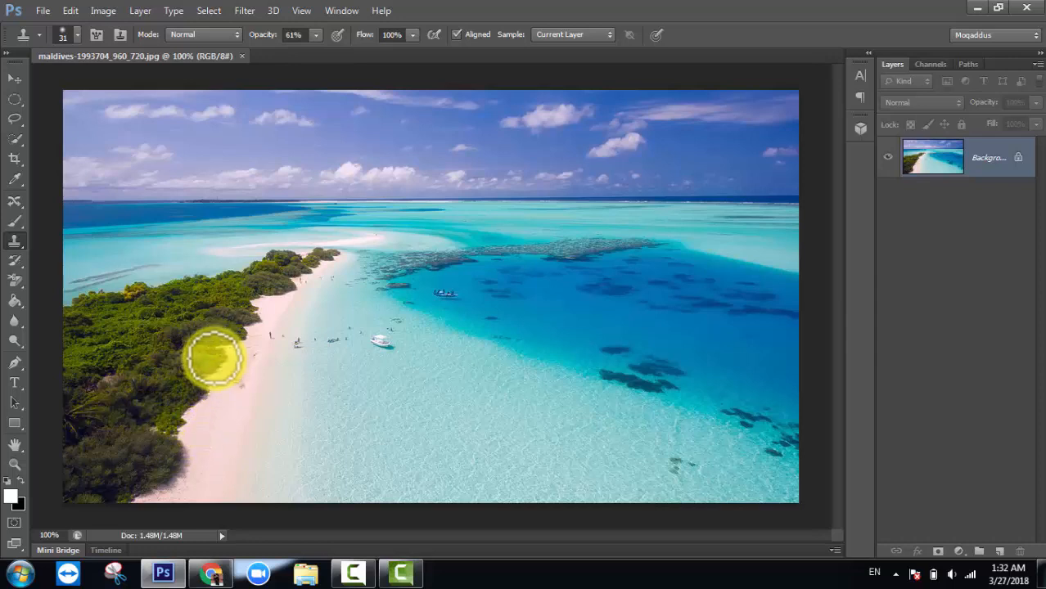
{"action": "left_click", "coordinate": [115, 309], "text": "alt"}
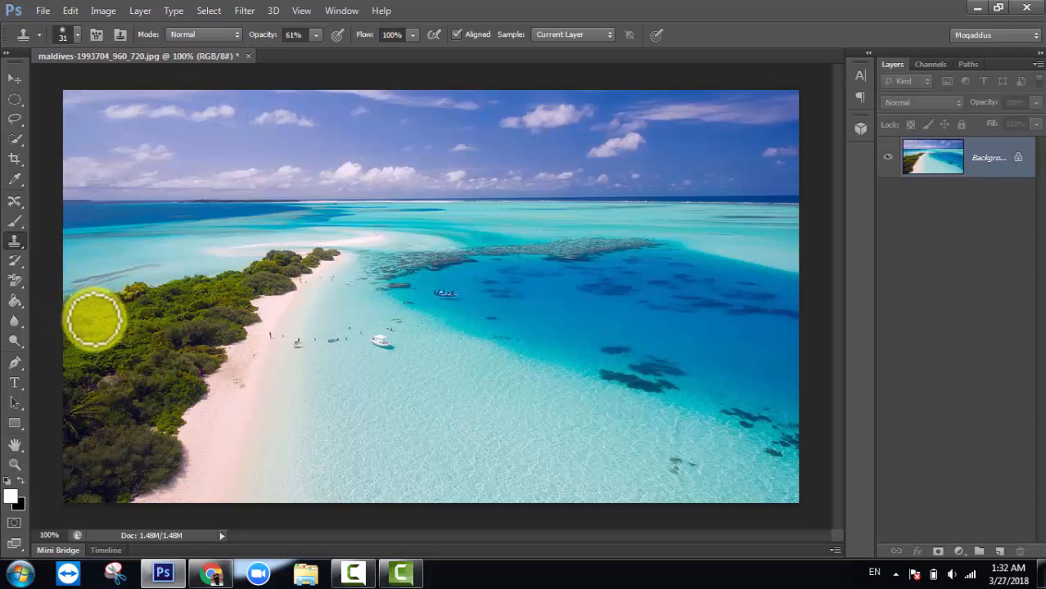
{"action": "left_click", "coordinate": [318, 35]}
{"action": "left_click_drag", "start_coordinate": [315, 53], "coordinate": [365, 57]}
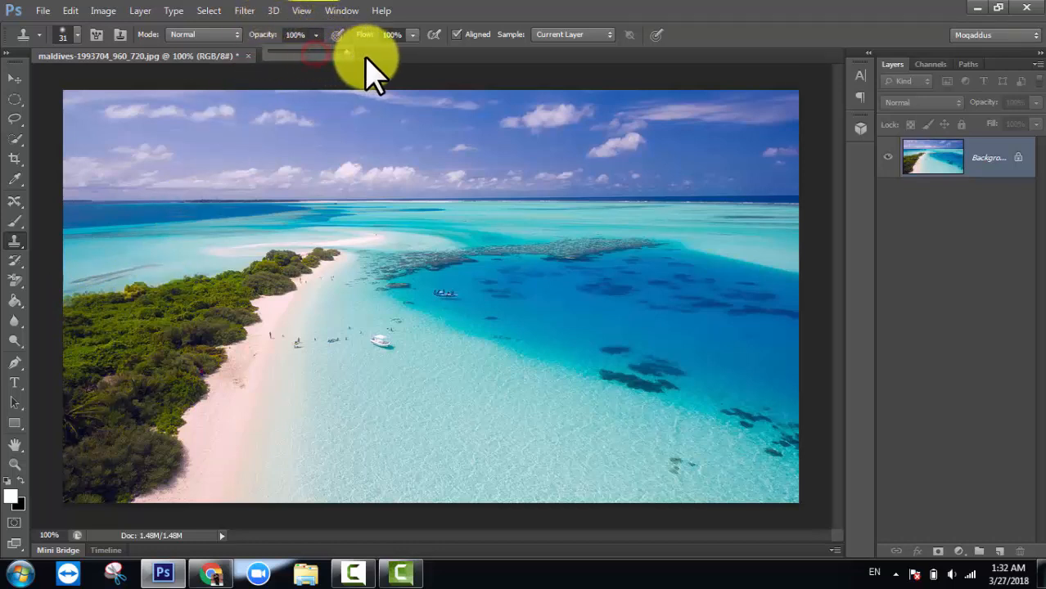
Clone greenery over the water along the island's upper edge, resampling nearby bushes to extend the vegetation
{"action": "left_click", "coordinate": [86, 306]}
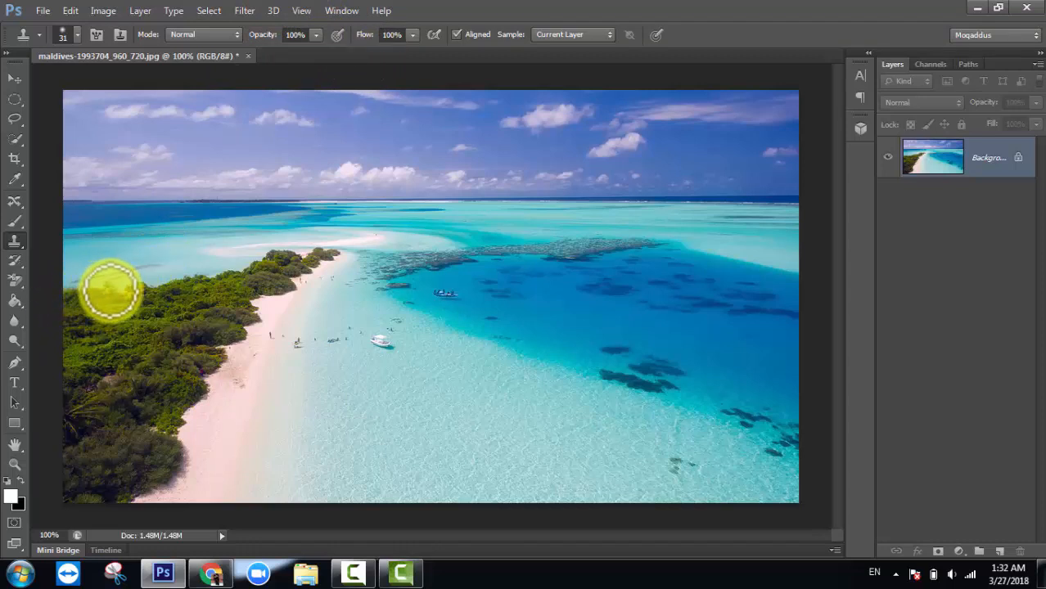
{"action": "left_click", "coordinate": [74, 293], "text": "alt"}
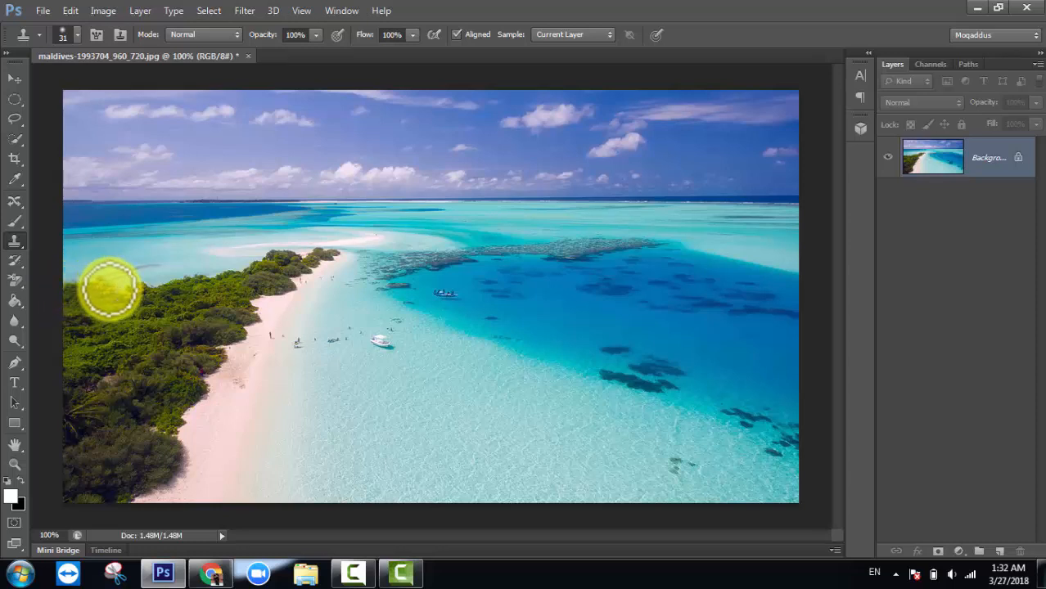
{"action": "left_click_drag", "start_coordinate": [119, 299], "coordinate": [134, 274]}
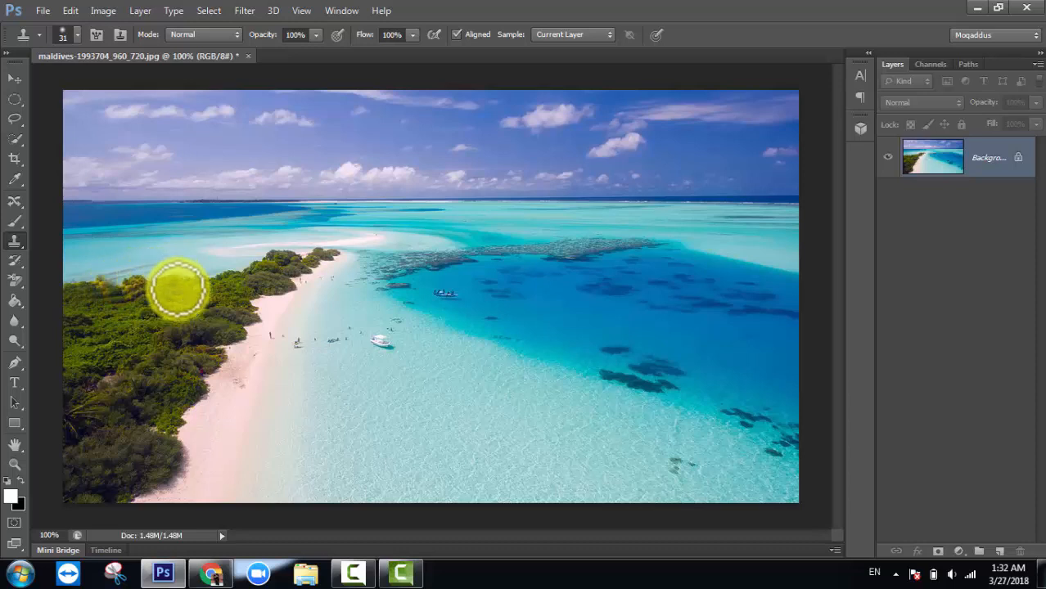
{"action": "left_click", "coordinate": [164, 297], "text": "alt"}
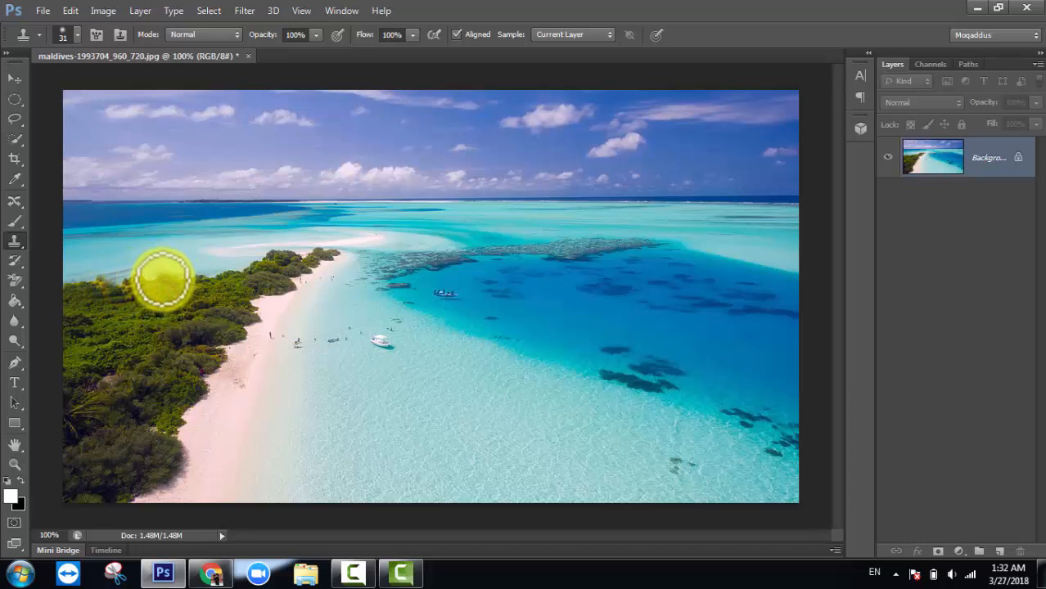
{"action": "mouse_move", "coordinate": [157, 275]}
{"action": "left_mouse_down"}
{"action": "mouse_move", "coordinate": [217, 269]}
{"action": "mouse_move", "coordinate": [198, 286]}
{"action": "mouse_move", "coordinate": [185, 282]}
{"action": "mouse_move", "coordinate": [247, 263]}
{"action": "mouse_move", "coordinate": [235, 272]}
{"action": "left_mouse_up"}
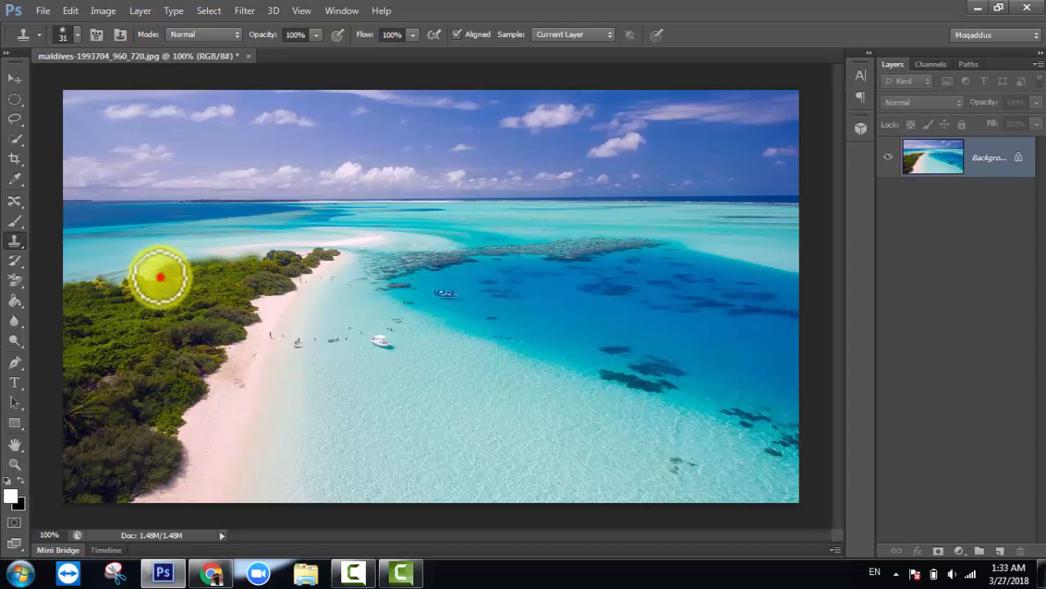
{"action": "mouse_move", "coordinate": [160, 277]}
{"action": "left_mouse_down"}
{"action": "mouse_move", "coordinate": [128, 268]}
{"action": "mouse_move", "coordinate": [99, 307]}
{"action": "mouse_move", "coordinate": [112, 280]}
{"action": "mouse_move", "coordinate": [93, 268]}
{"action": "left_mouse_up"}
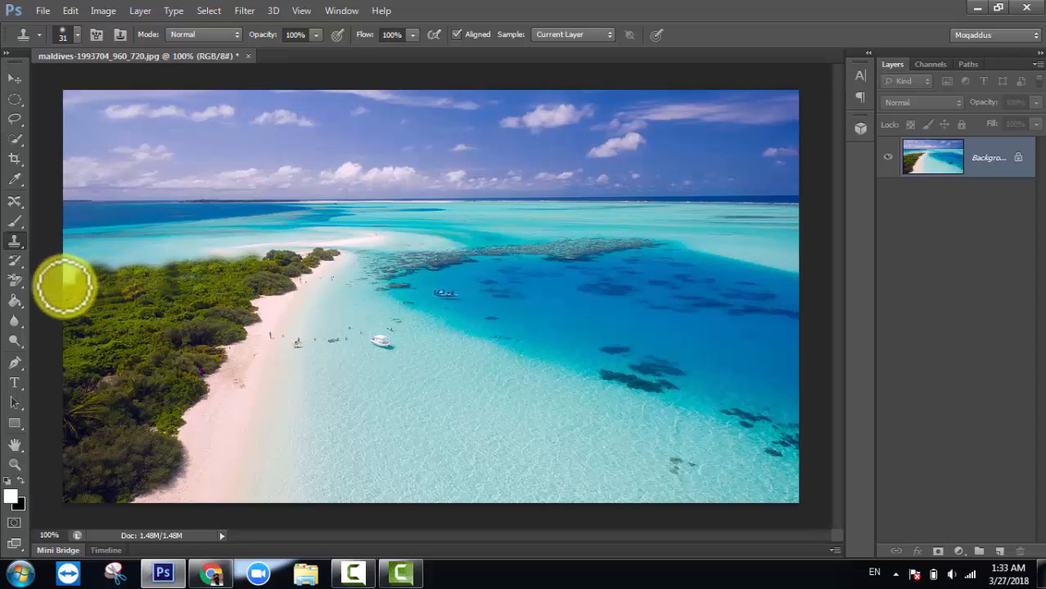
Try cloning sampled greenery along the upper edge out to the island's far tip, and undo the stroke
{"action": "left_click", "coordinate": [230, 276], "text": "alt"}
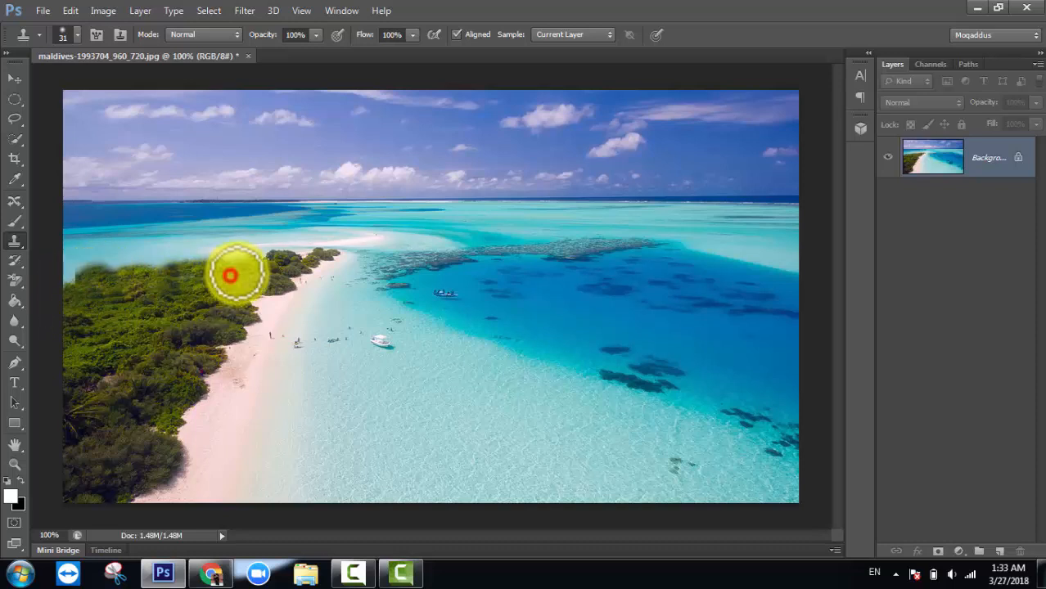
{"action": "left_click", "coordinate": [319, 247]}
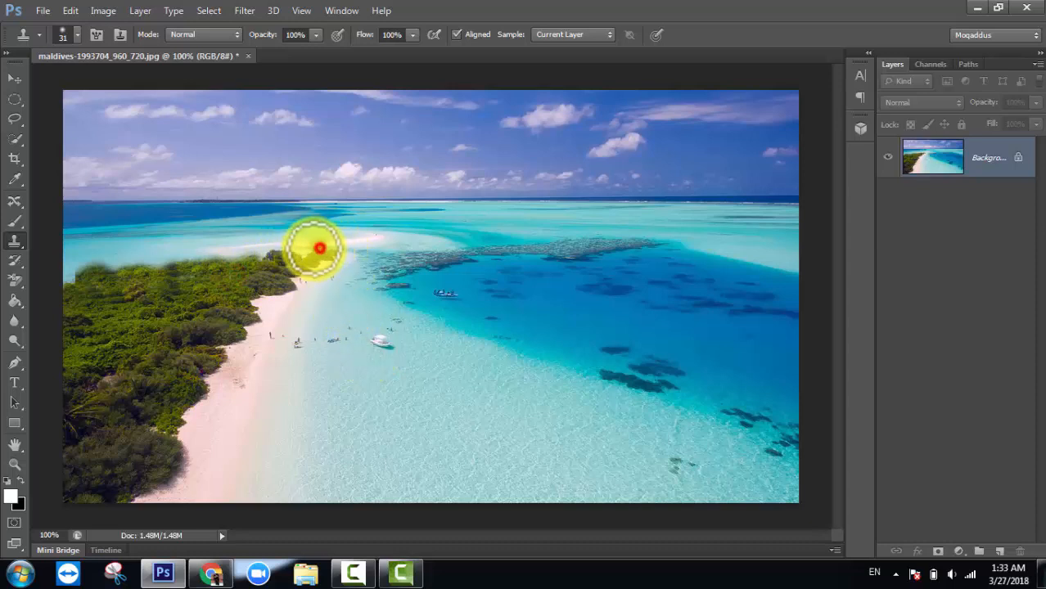
{"action": "mouse_move", "coordinate": [261, 246]}
{"action": "left_mouse_down"}
{"action": "mouse_move", "coordinate": [188, 253]}
{"action": "mouse_move", "coordinate": [124, 233]}
{"action": "mouse_move", "coordinate": [100, 213]}
{"action": "left_mouse_up"}
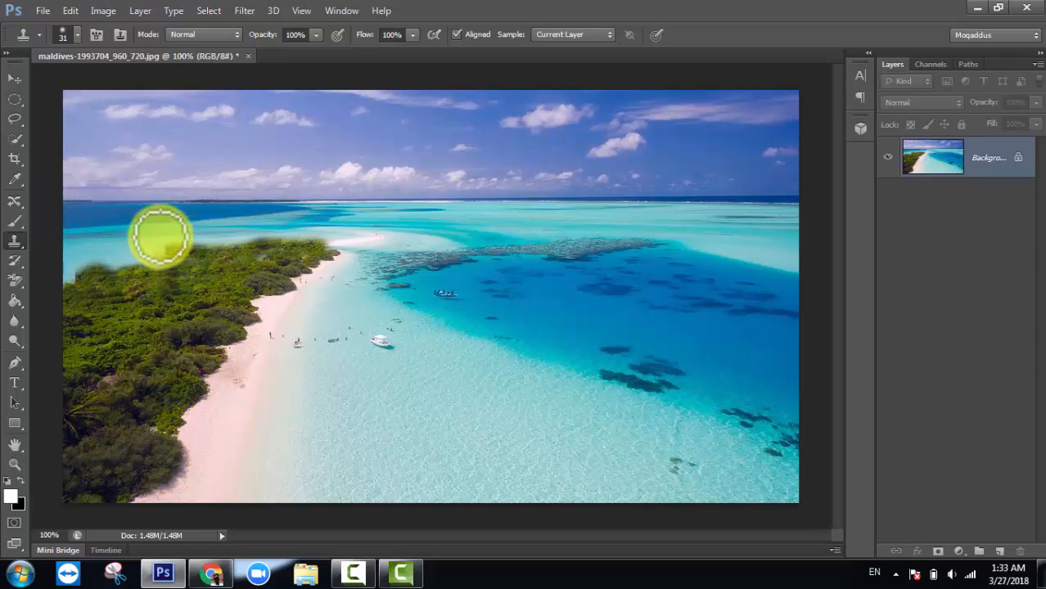
{"action": "left_click_drag", "start_coordinate": [160, 236], "coordinate": [152, 240]}
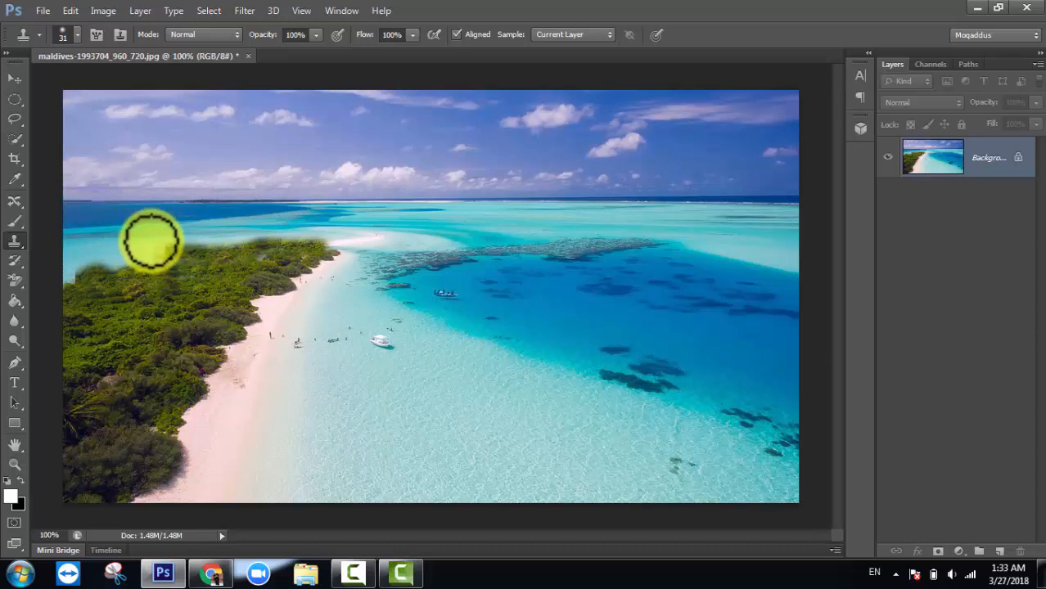
{"action": "key", "text": "ctrl+z"}
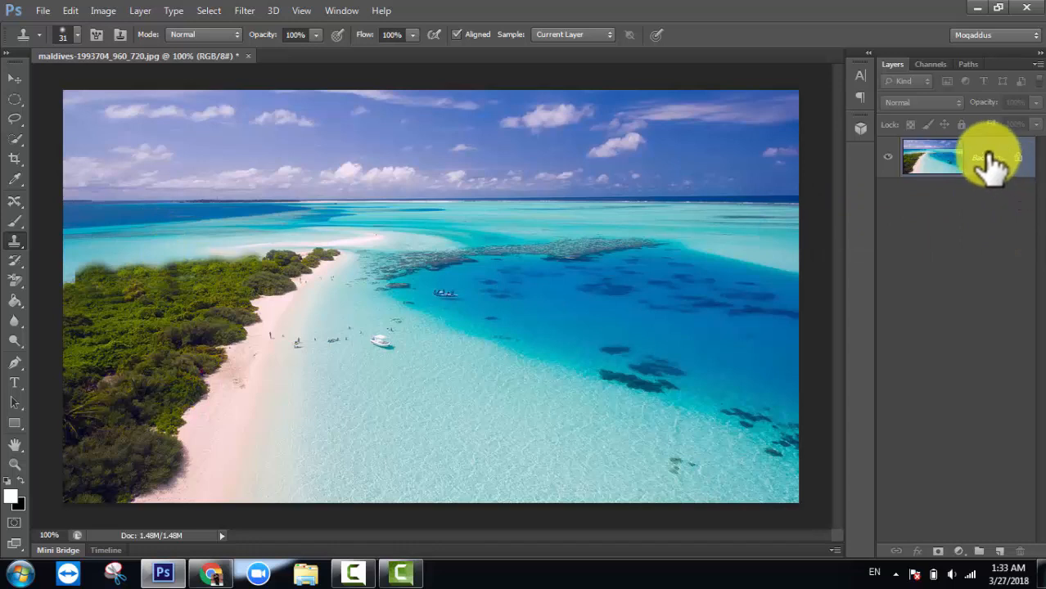
Duplicate the background layer and clone vegetation on the copy over the lower beach, resampling the bushes along the shoreline
{"action": "left_click_drag", "start_coordinate": [992, 161], "coordinate": [996, 542]}
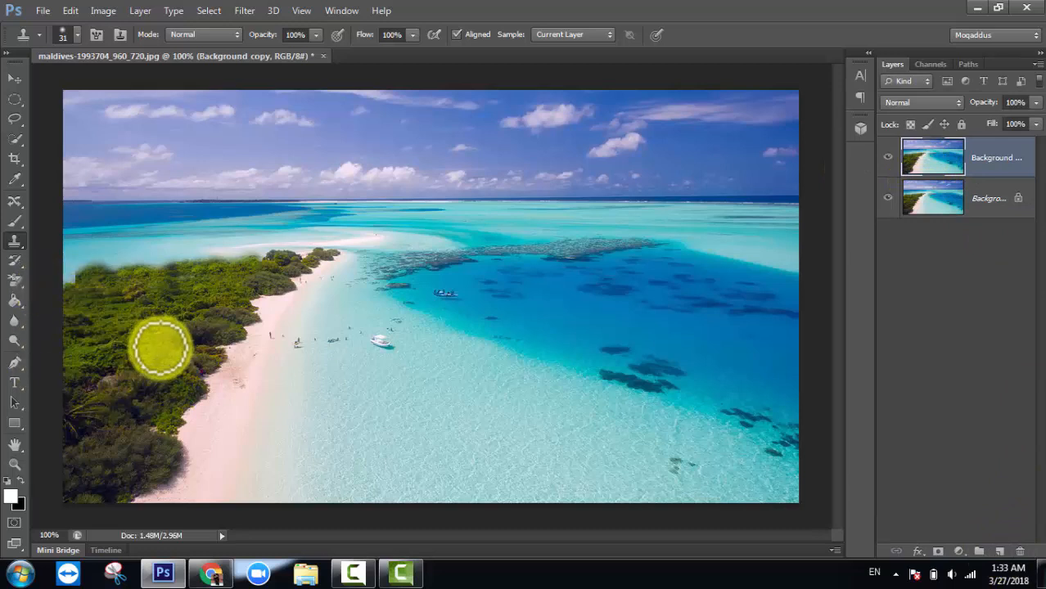
{"action": "left_click", "coordinate": [155, 468], "text": "alt"}
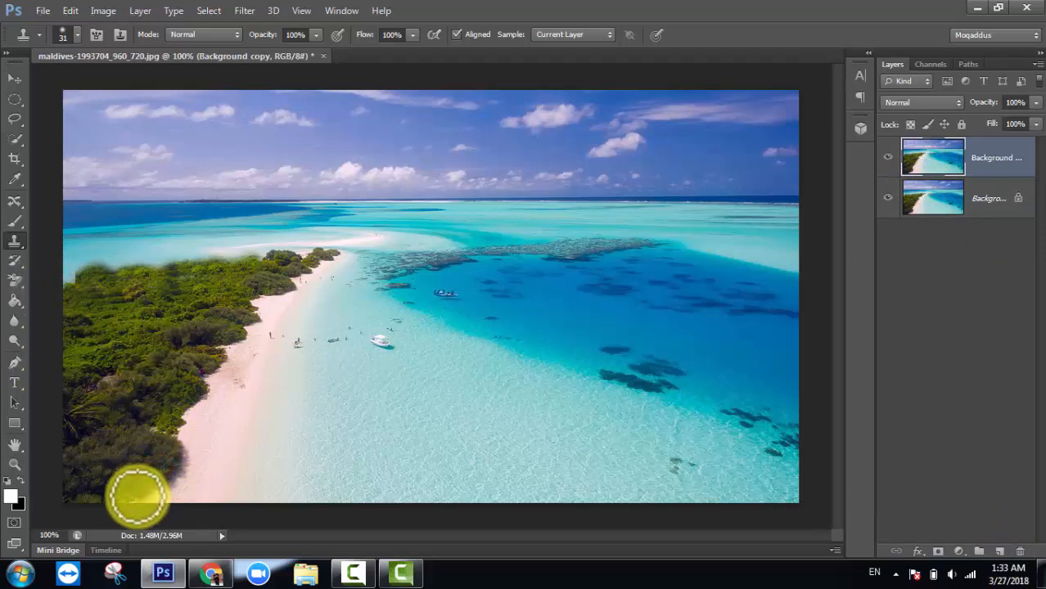
{"action": "mouse_move", "coordinate": [135, 497]}
{"action": "left_mouse_down"}
{"action": "mouse_move", "coordinate": [190, 477]}
{"action": "mouse_move", "coordinate": [149, 463]}
{"action": "mouse_move", "coordinate": [162, 493]}
{"action": "mouse_move", "coordinate": [179, 490]}
{"action": "mouse_move", "coordinate": [189, 468]}
{"action": "mouse_move", "coordinate": [176, 454]}
{"action": "mouse_move", "coordinate": [181, 433]}
{"action": "mouse_move", "coordinate": [192, 462]}
{"action": "mouse_move", "coordinate": [181, 478]}
{"action": "mouse_move", "coordinate": [165, 483]}
{"action": "mouse_move", "coordinate": [168, 471]}
{"action": "mouse_move", "coordinate": [186, 470]}
{"action": "mouse_move", "coordinate": [164, 481]}
{"action": "mouse_move", "coordinate": [154, 457]}
{"action": "mouse_move", "coordinate": [208, 398]}
{"action": "mouse_move", "coordinate": [221, 366]}
{"action": "mouse_move", "coordinate": [210, 356]}
{"action": "mouse_move", "coordinate": [226, 348]}
{"action": "mouse_move", "coordinate": [229, 372]}
{"action": "mouse_move", "coordinate": [214, 386]}
{"action": "mouse_move", "coordinate": [210, 355]}
{"action": "mouse_move", "coordinate": [254, 330]}
{"action": "left_mouse_up"}
{"action": "left_click", "coordinate": [147, 463], "text": "alt"}
{"action": "left_click", "coordinate": [166, 466], "text": "alt"}
{"action": "left_click", "coordinate": [148, 463], "text": "alt"}
{"action": "left_click", "coordinate": [149, 462], "text": "alt"}
{"action": "left_click", "coordinate": [150, 458], "text": "alt"}
{"action": "left_click", "coordinate": [174, 395], "text": "alt"}
{"action": "left_click", "coordinate": [211, 357], "text": "alt"}
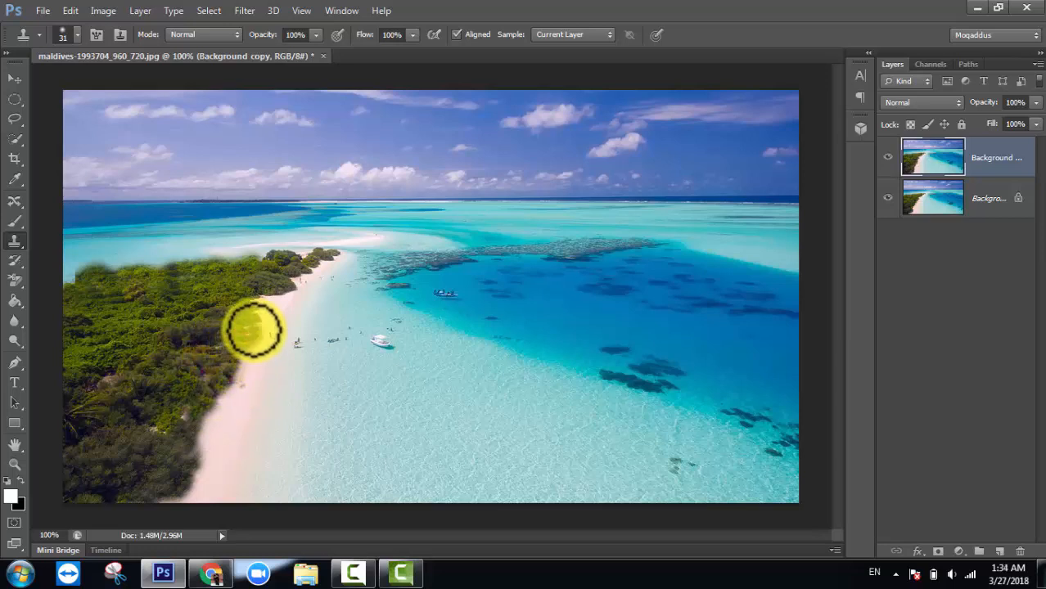
Clone sampled bushes over the upper stretch of beach to fill the sandy gap near the island's tip
{"action": "left_click", "coordinate": [245, 317], "text": "alt"}
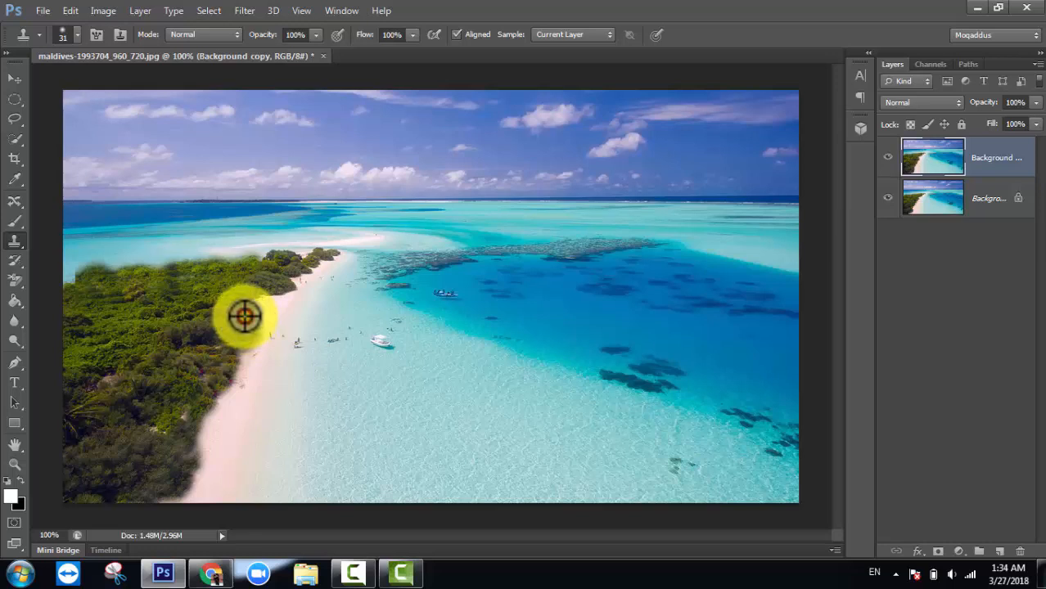
{"action": "left_click", "coordinate": [267, 318]}
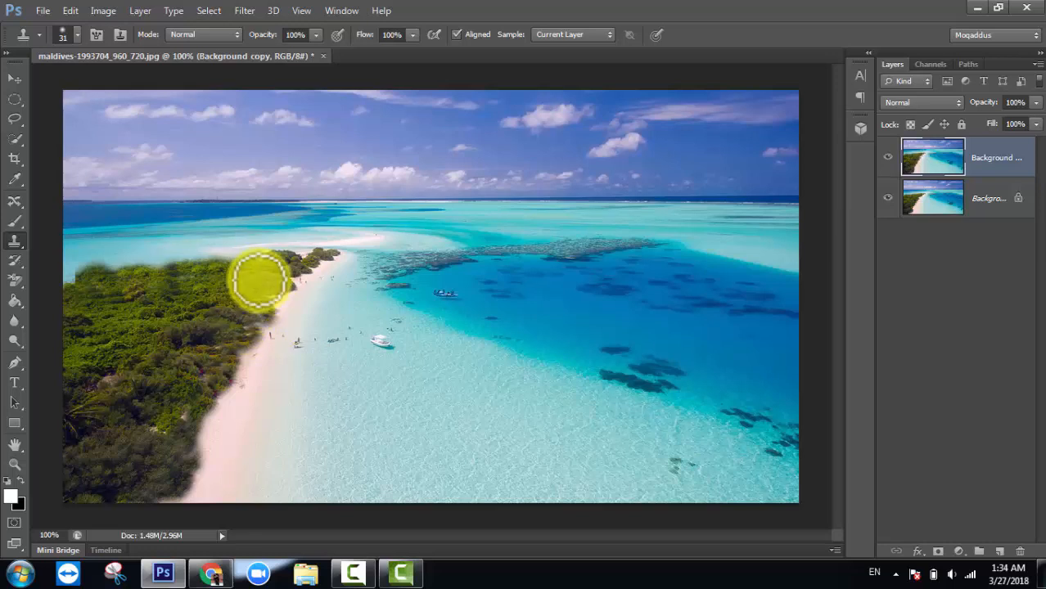
{"action": "left_click", "coordinate": [276, 292]}
{"action": "left_click", "coordinate": [276, 299]}
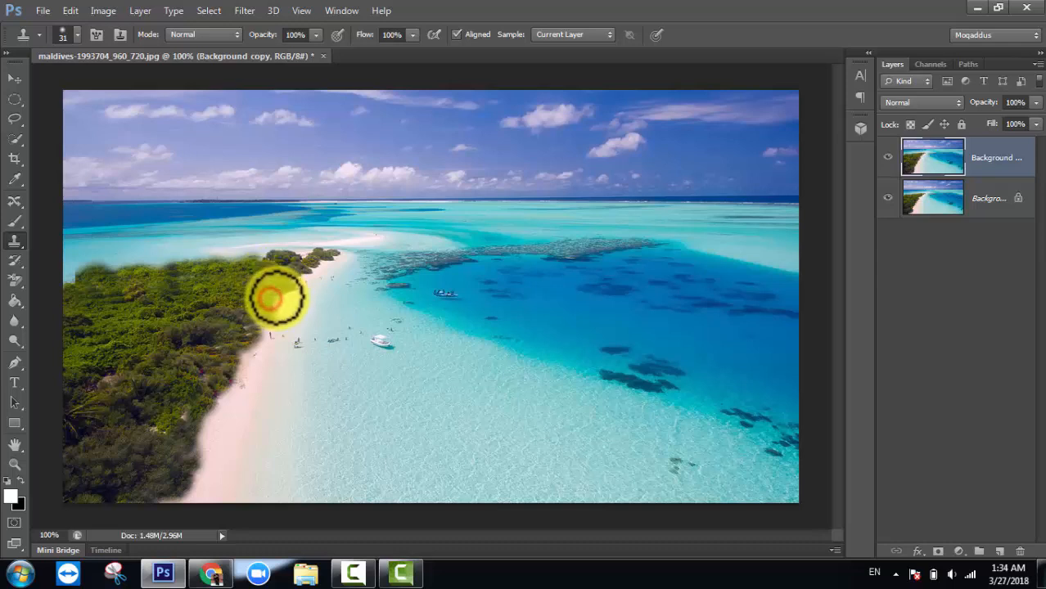
{"action": "left_click", "coordinate": [290, 270]}
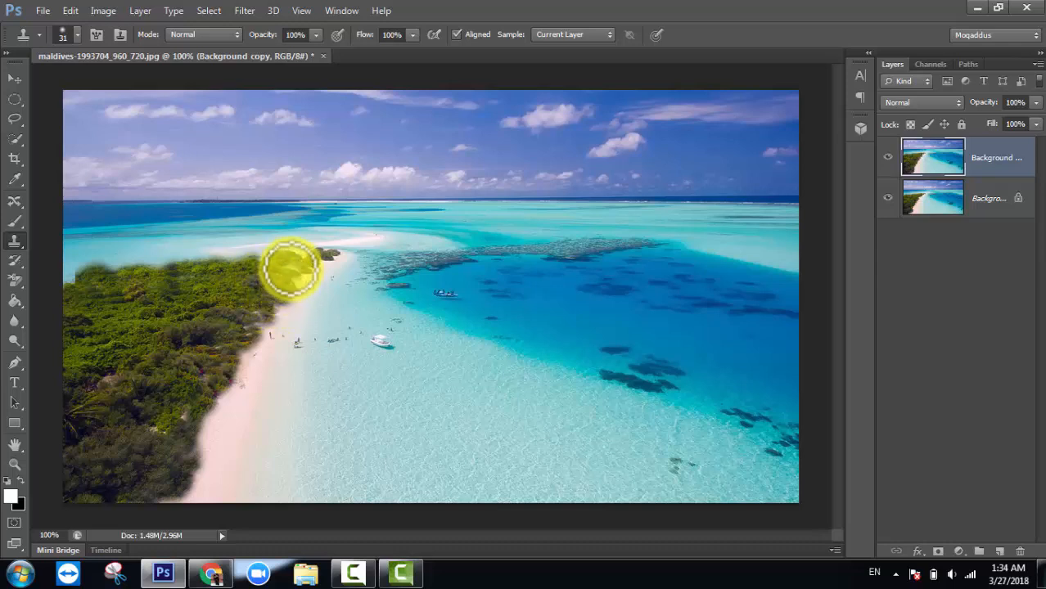
{"action": "left_click_drag", "start_coordinate": [298, 264], "coordinate": [286, 297]}
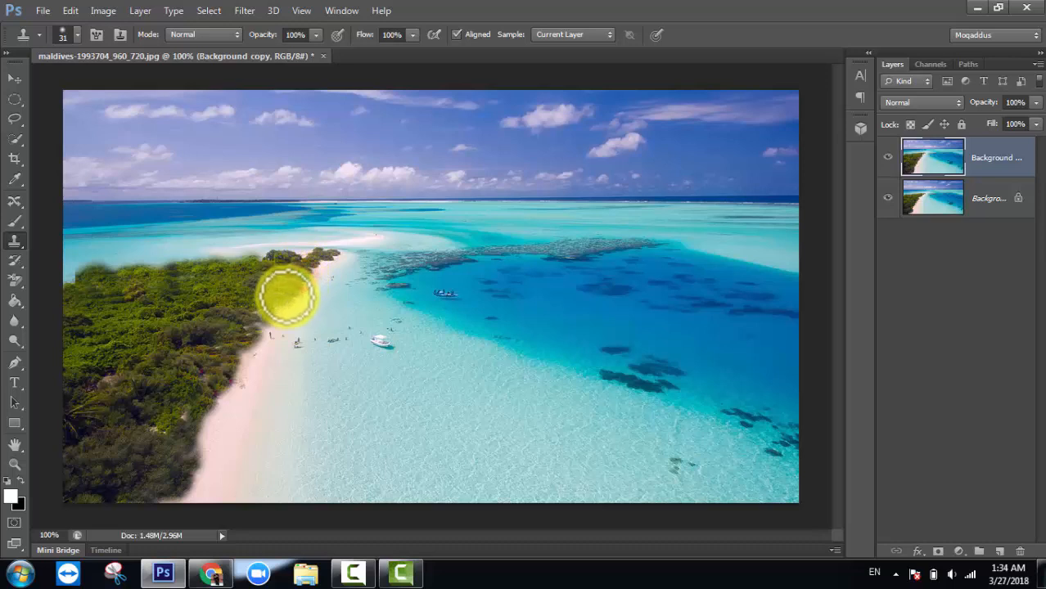
Hide and reshow the duplicated layer to compare the beach before and after cloning
{"action": "left_click", "coordinate": [889, 157]}
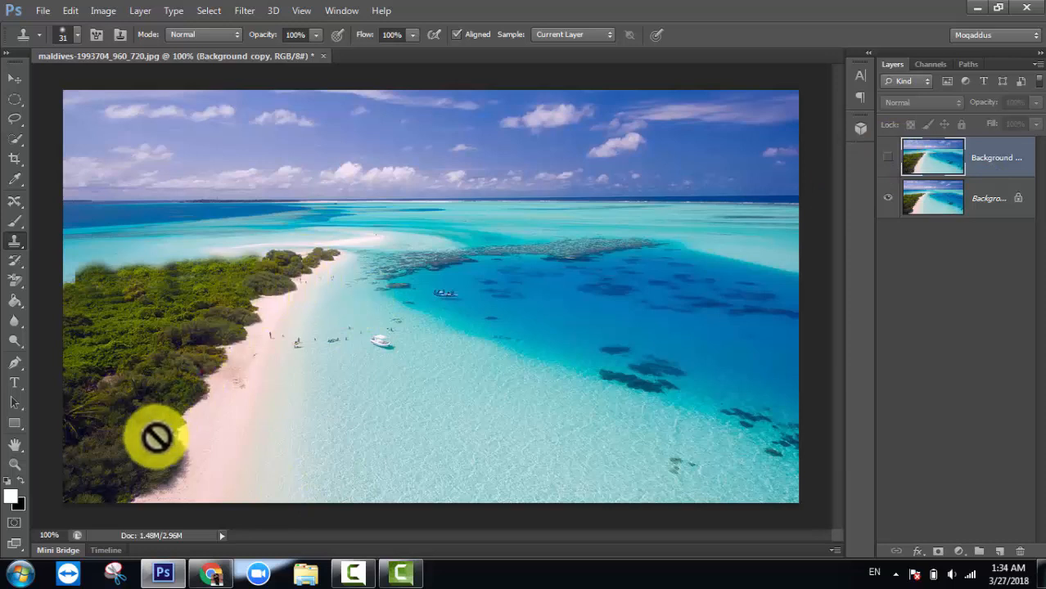
{"action": "left_click", "coordinate": [888, 158]}
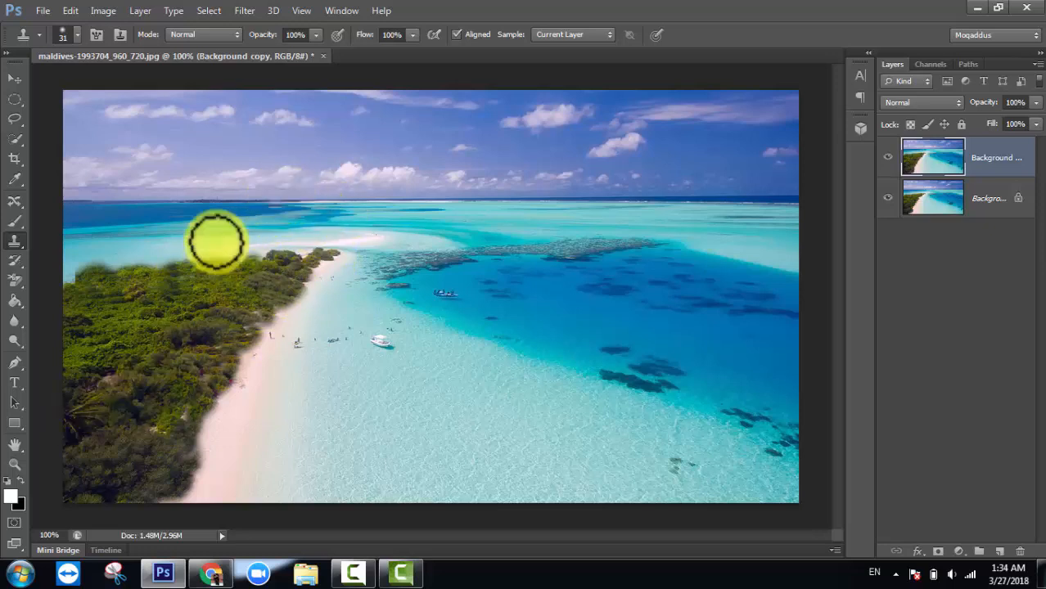
{"action": "mouse_move", "coordinate": [215, 236]}
{"action": "left_mouse_down"}
{"action": "mouse_move", "coordinate": [155, 320]}
{"action": "mouse_move", "coordinate": [189, 342]}
{"action": "mouse_move", "coordinate": [239, 318]}
{"action": "mouse_move", "coordinate": [201, 306]}
{"action": "mouse_move", "coordinate": [203, 415]}
{"action": "left_mouse_up"}
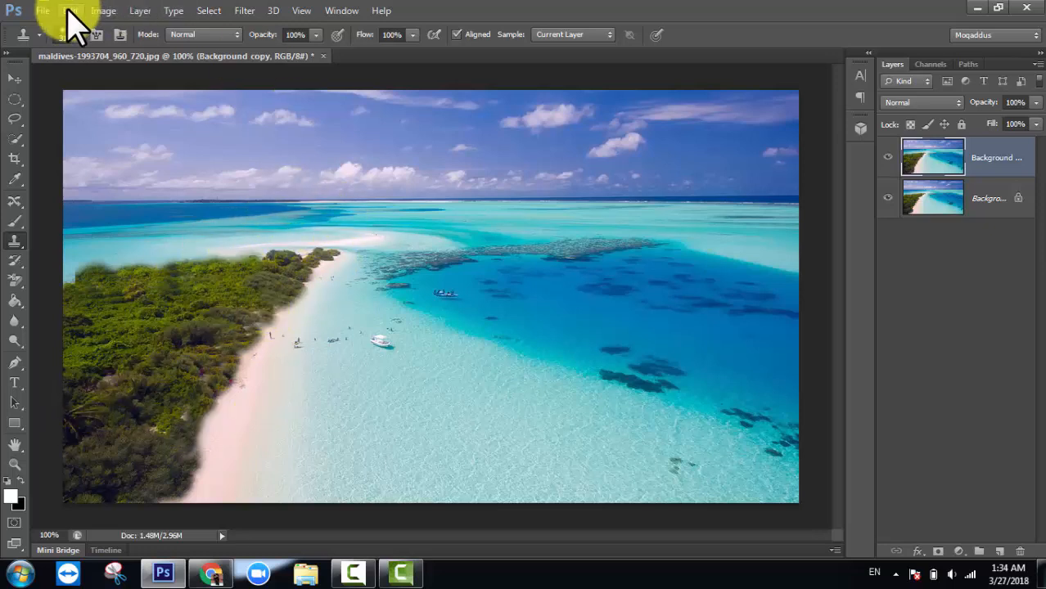
Open the image balloon-2331488_960_720 from the desktop and fit it to the window
{"action": "left_click", "coordinate": [43, 10]}
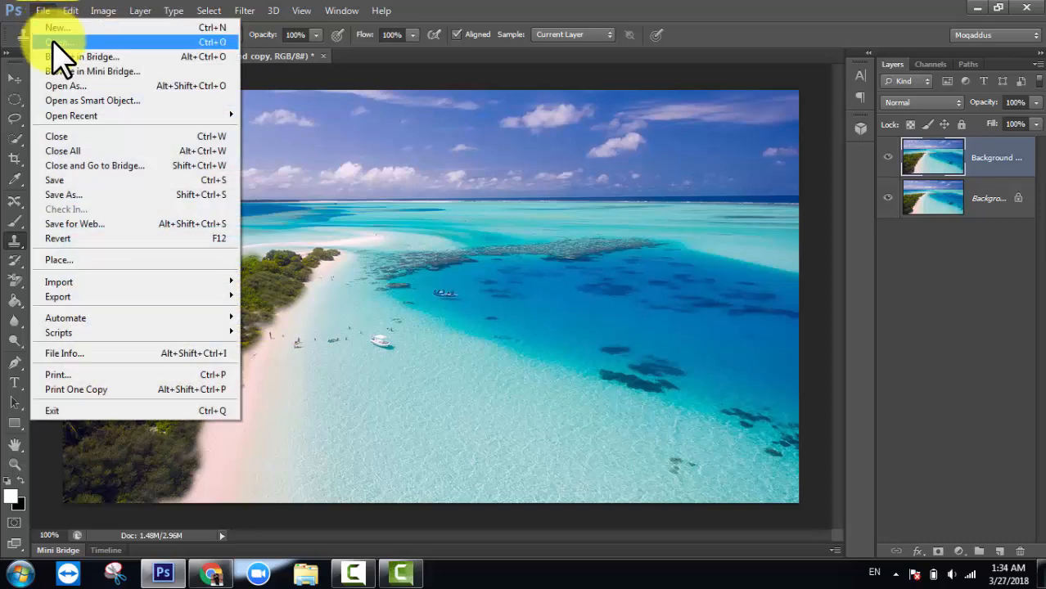
{"action": "left_click", "coordinate": [54, 42]}
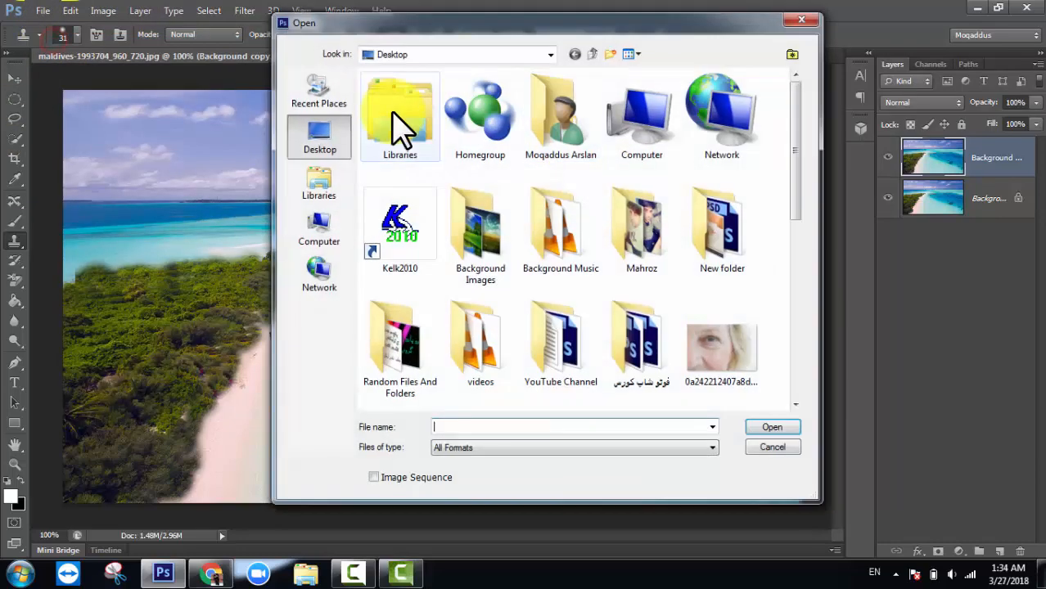
{"action": "left_click", "coordinate": [646, 258]}
{"action": "scroll", "coordinate": [644, 299], "scroll_direction": "down", "scroll_amount": 5}
{"action": "scroll", "coordinate": [647, 302], "scroll_direction": "up", "scroll_amount": 4}
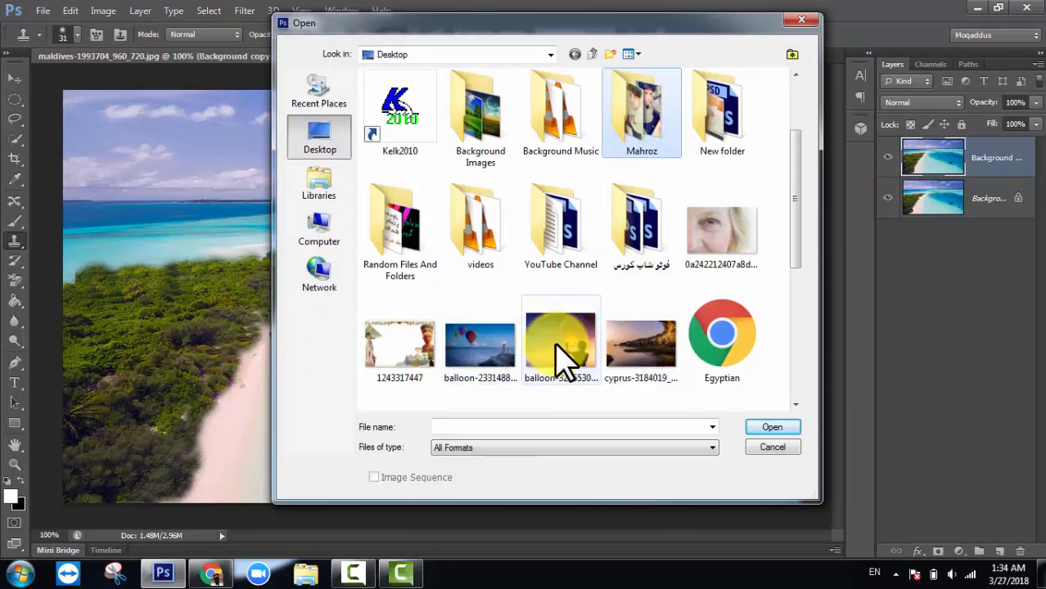
{"action": "left_click", "coordinate": [495, 348]}
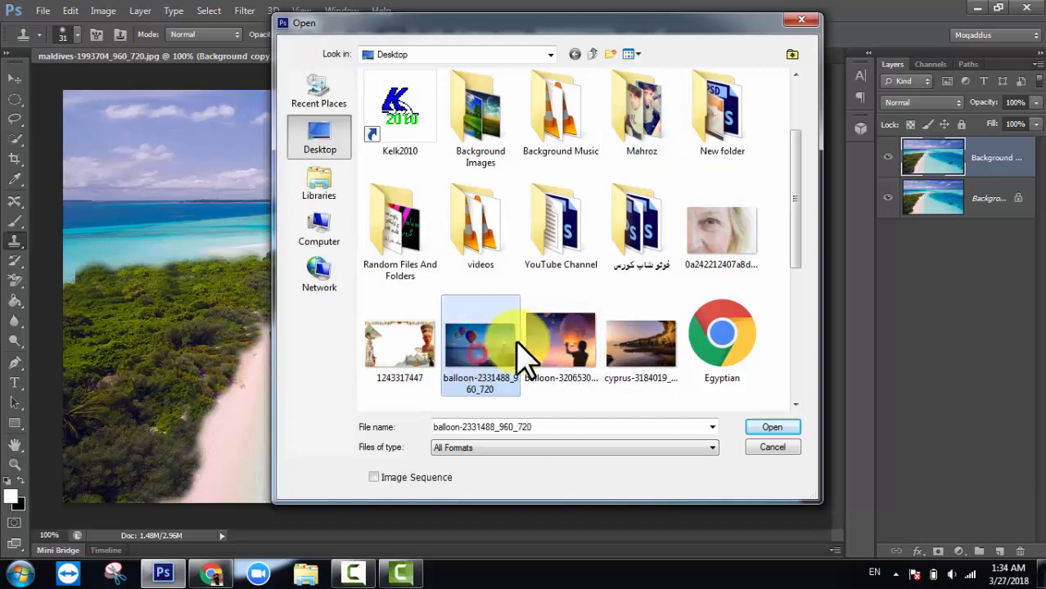
{"action": "double_click", "coordinate": [495, 350]}
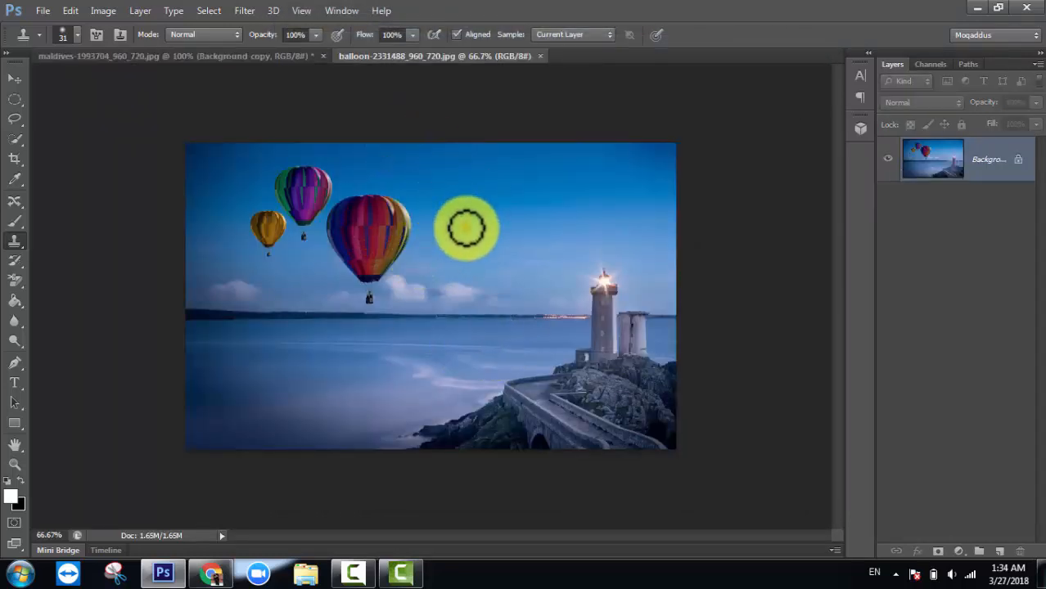
{"action": "key", "text": "ctrl+0"}
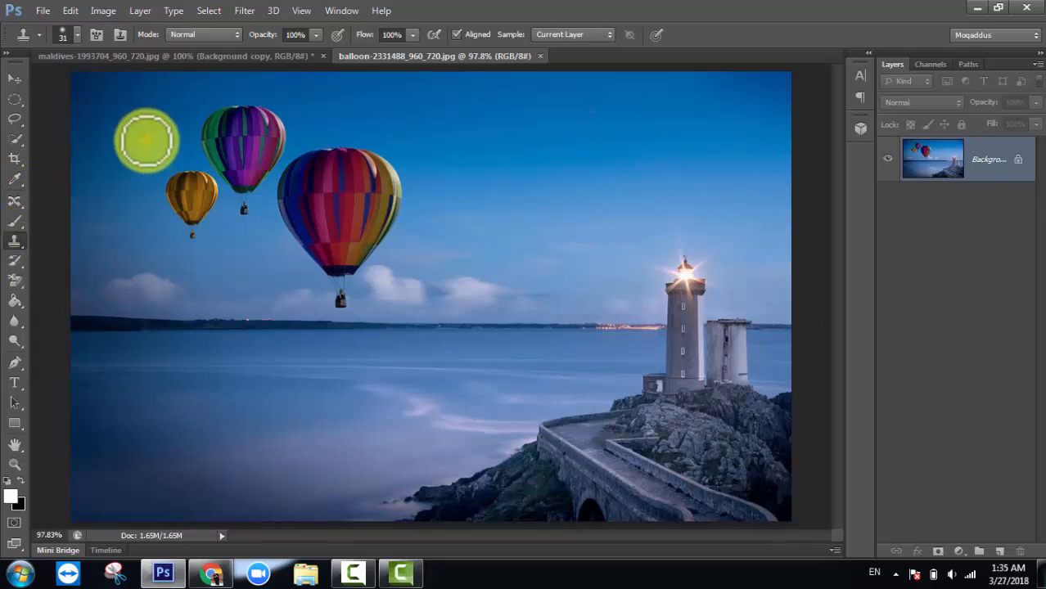
Set the clone brush size to 66 px and try cloning sampled sky over the small yellow balloon
{"action": "key", "text": "alt"}
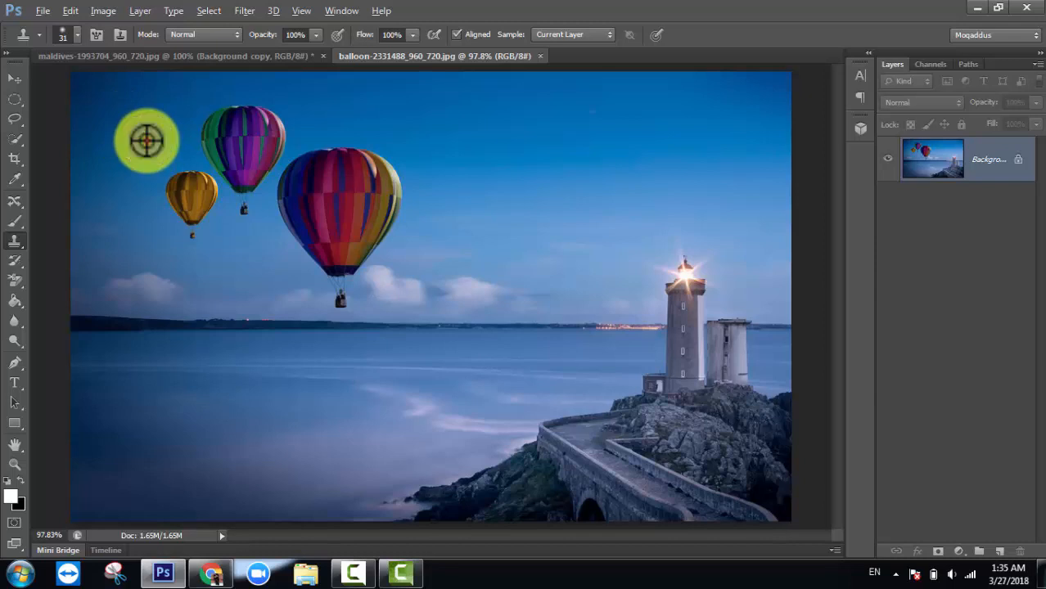
{"action": "right_click", "coordinate": [175, 194]}
{"action": "left_click_drag", "start_coordinate": [210, 232], "coordinate": [243, 231]}
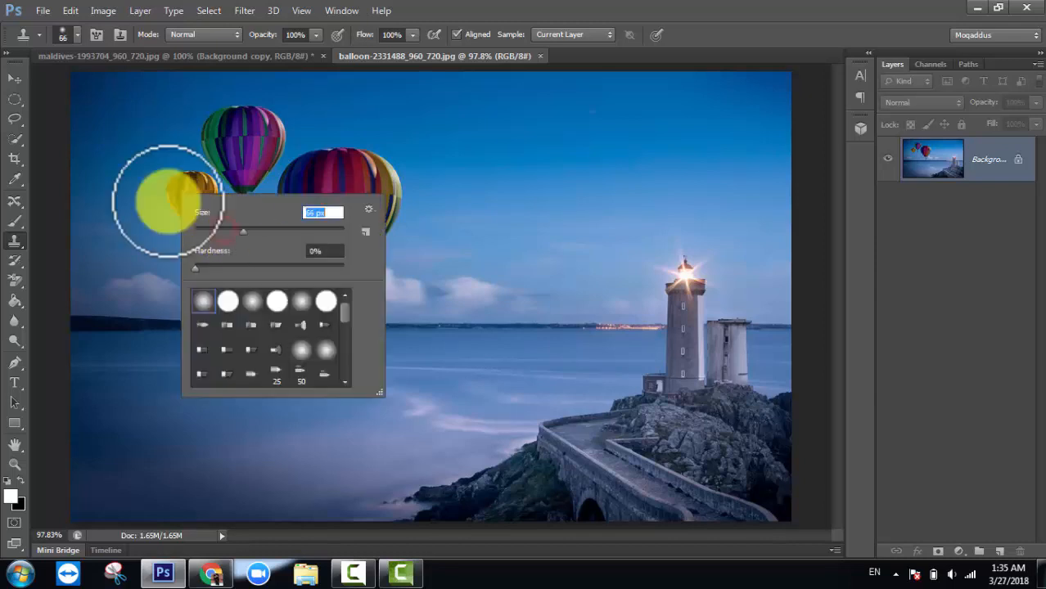
{"action": "left_click", "coordinate": [127, 151]}
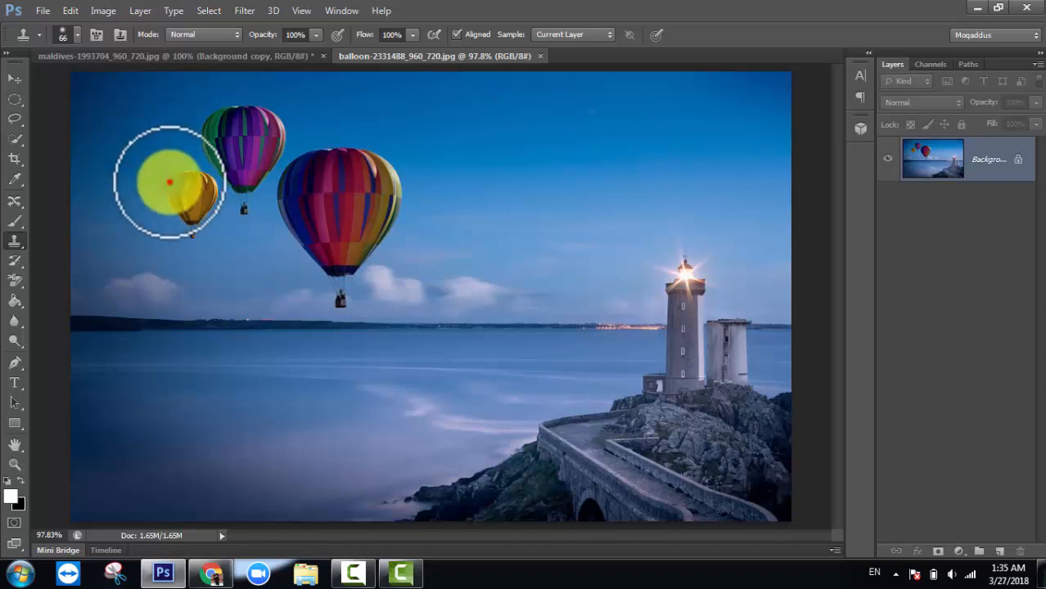
{"action": "left_click_drag", "start_coordinate": [182, 208], "coordinate": [194, 222]}
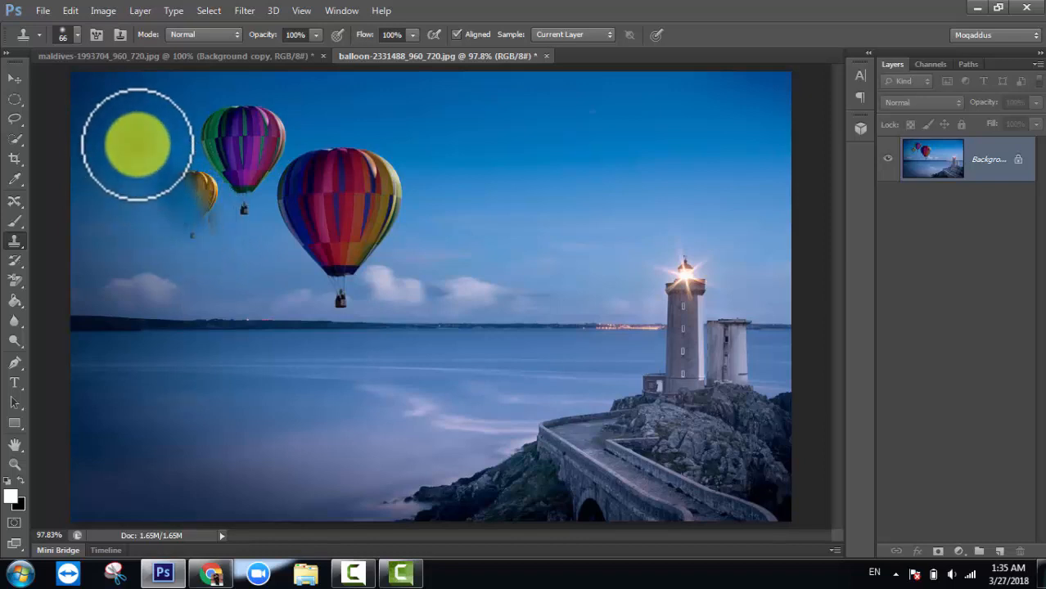
{"action": "mouse_move", "coordinate": [137, 145]}
{"action": "left_mouse_down"}
{"action": "mouse_move", "coordinate": [148, 156]}
{"action": "mouse_move", "coordinate": [133, 126]}
{"action": "mouse_move", "coordinate": [193, 182]}
{"action": "left_mouse_up"}
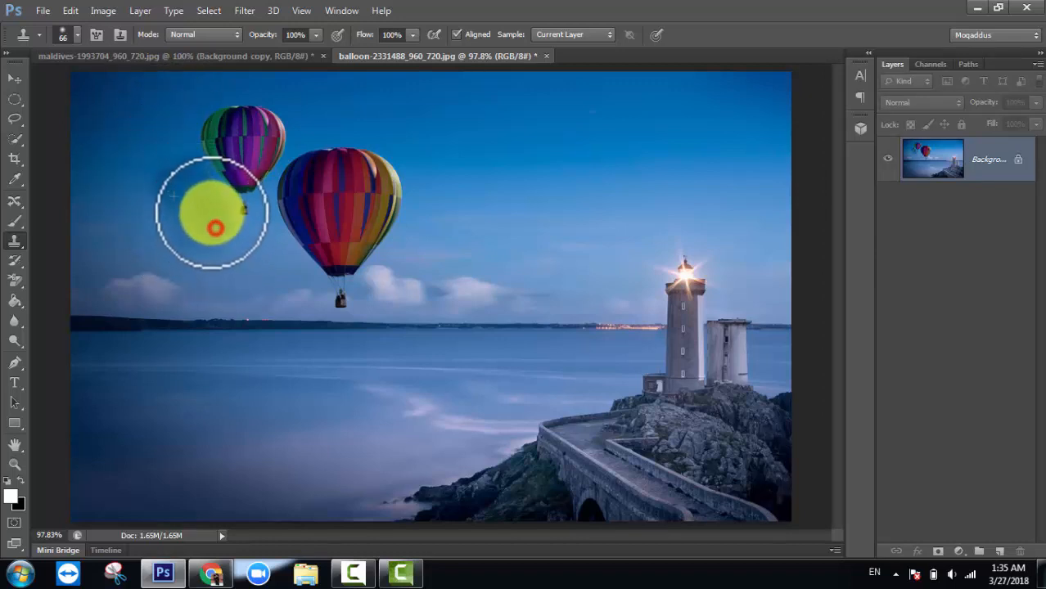
{"action": "left_click_drag", "start_coordinate": [145, 182], "coordinate": [173, 200]}
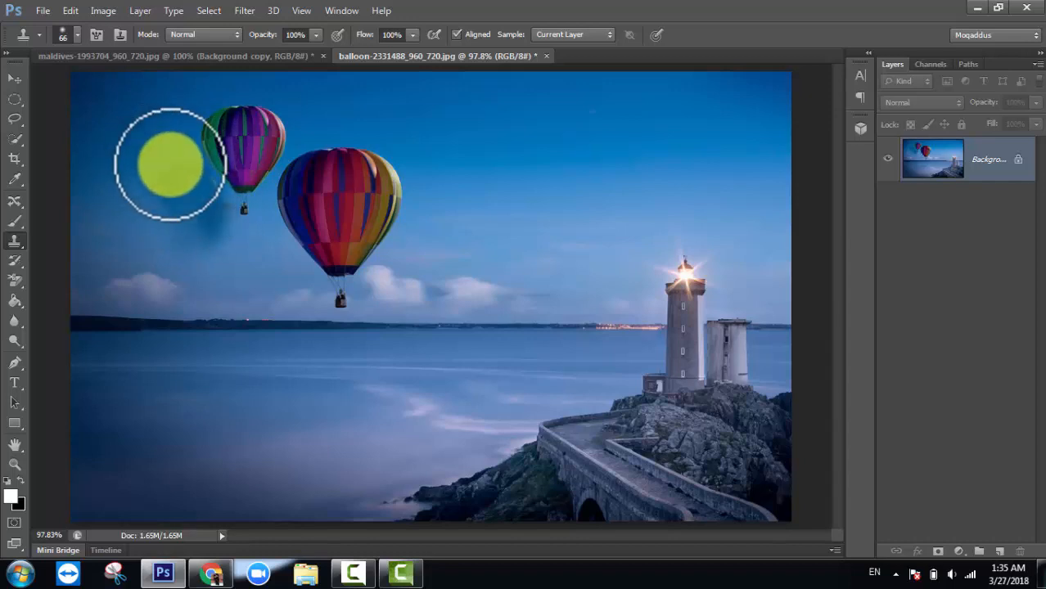
{"action": "left_click_drag", "start_coordinate": [169, 164], "coordinate": [178, 170]}
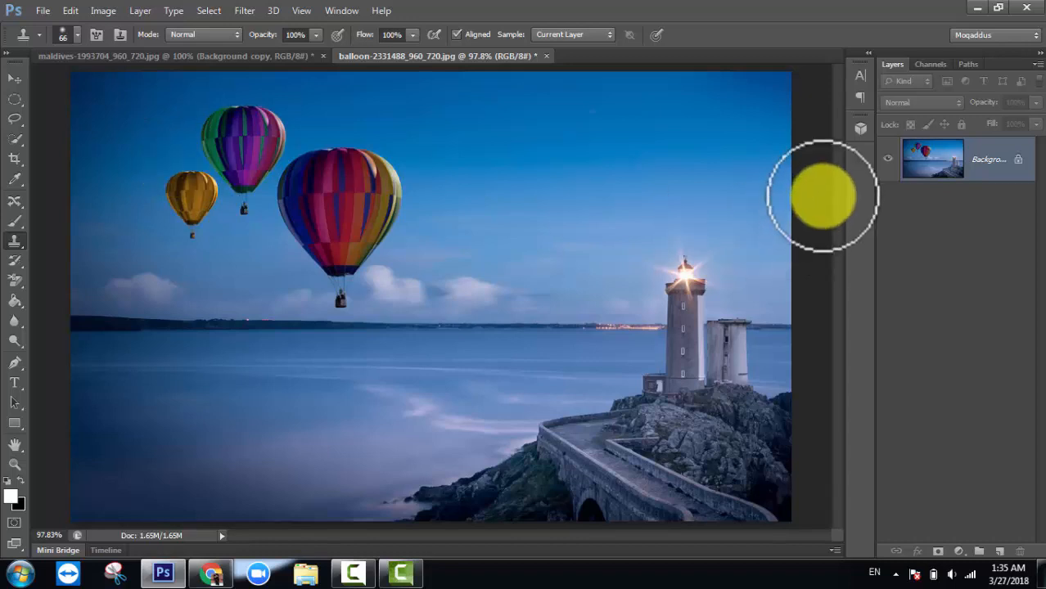
Duplicate the balloon photo's background layer and reduce the clone brush size to 44 px
{"action": "left_click_drag", "start_coordinate": [996, 156], "coordinate": [1000, 550]}
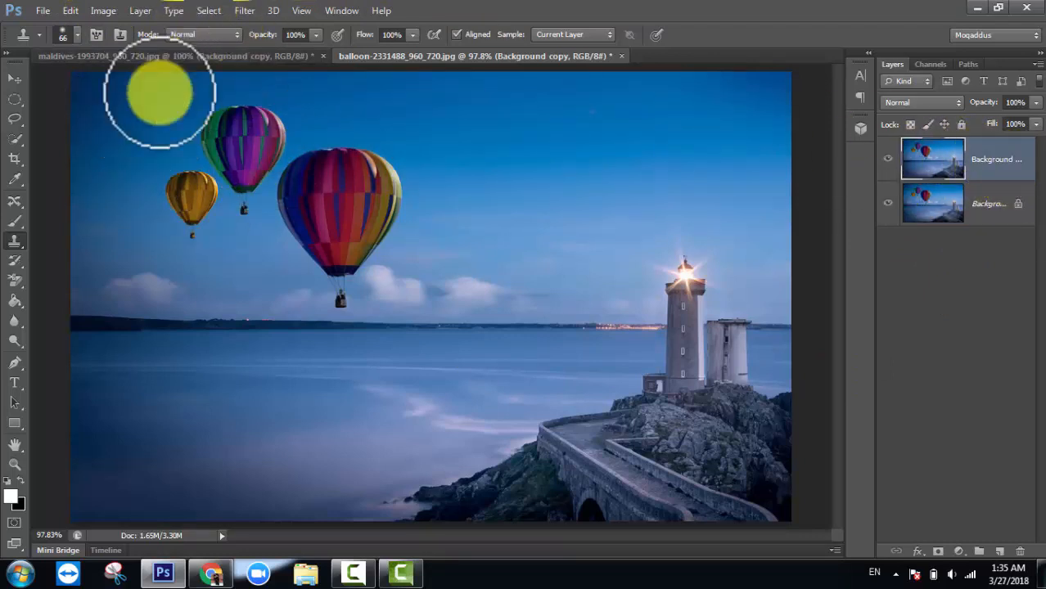
{"action": "right_click", "coordinate": [148, 168]}
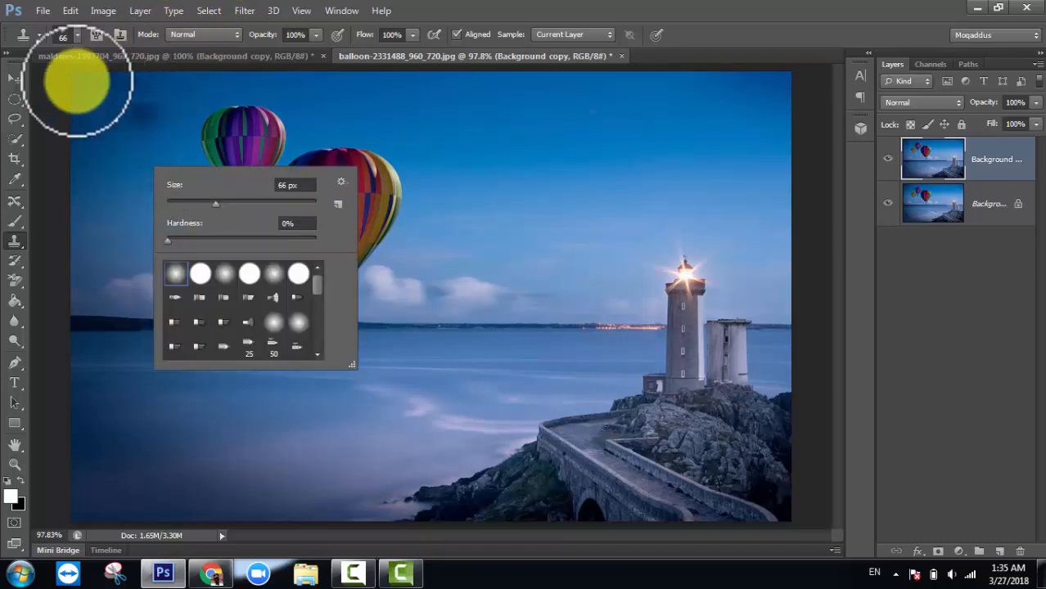
{"action": "left_click", "coordinate": [50, 112]}
{"action": "right_click", "coordinate": [166, 149]}
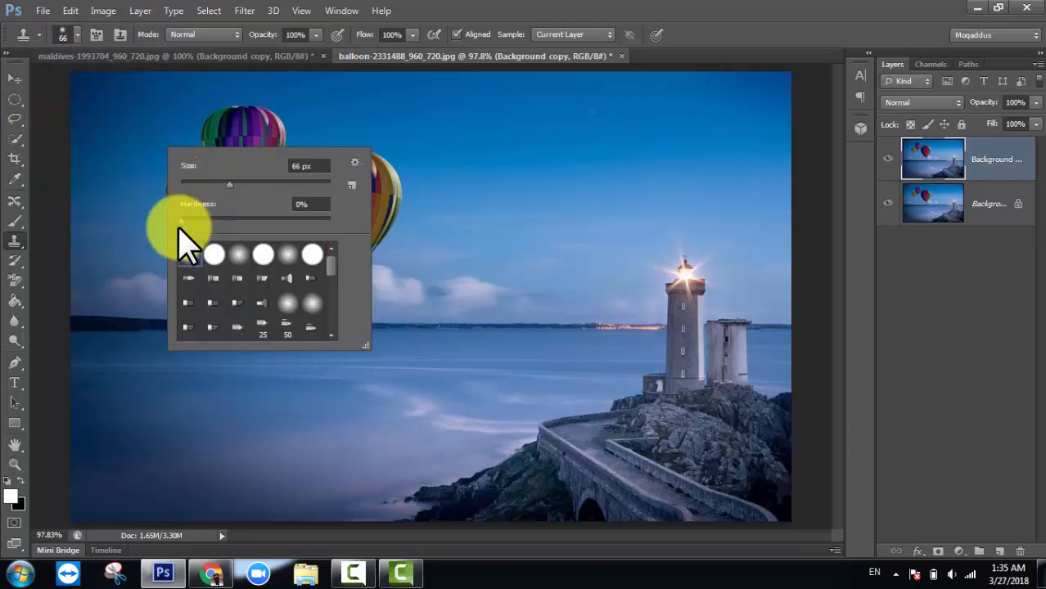
{"action": "left_click", "coordinate": [212, 183]}
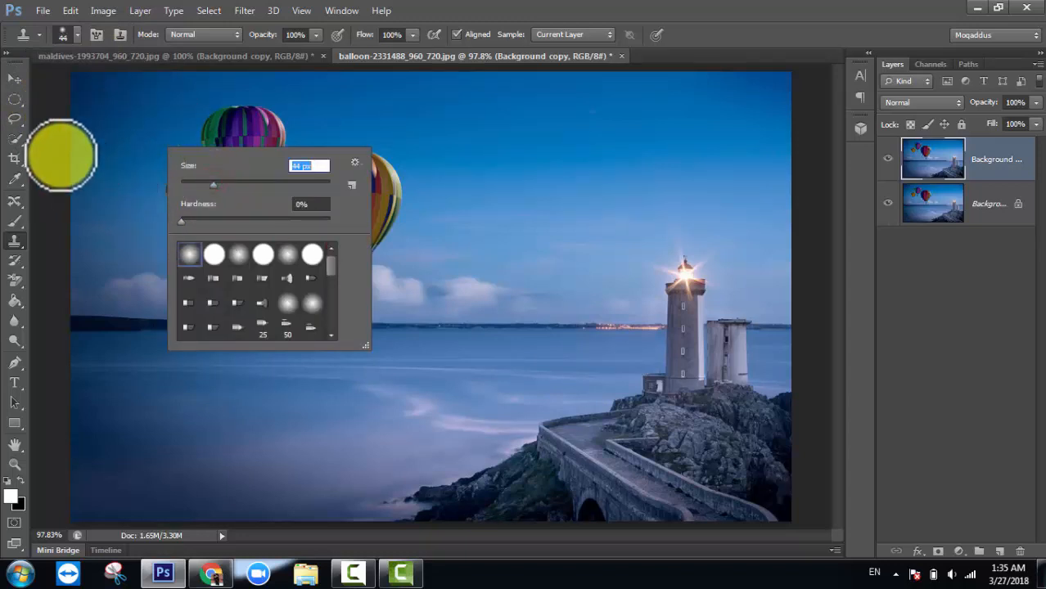
{"action": "left_click", "coordinate": [61, 154]}
Set the clone opacity to 98% and cover the small yellow balloon with repeatedly sampled nearby sky
{"action": "left_click_drag", "start_coordinate": [272, 47], "coordinate": [243, 42]}
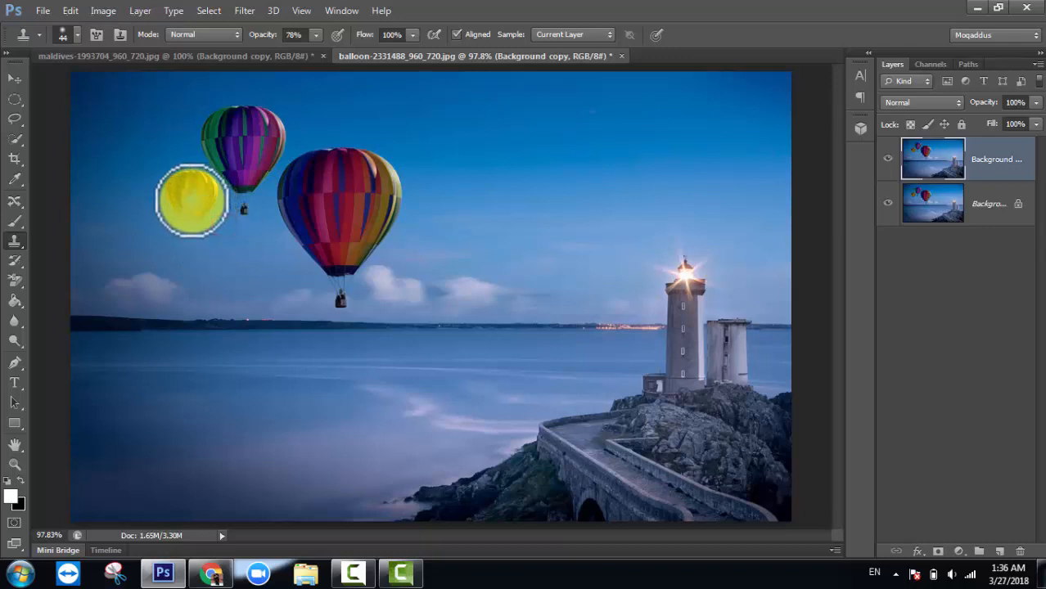
{"action": "left_click_drag", "start_coordinate": [254, 37], "coordinate": [275, 39]}
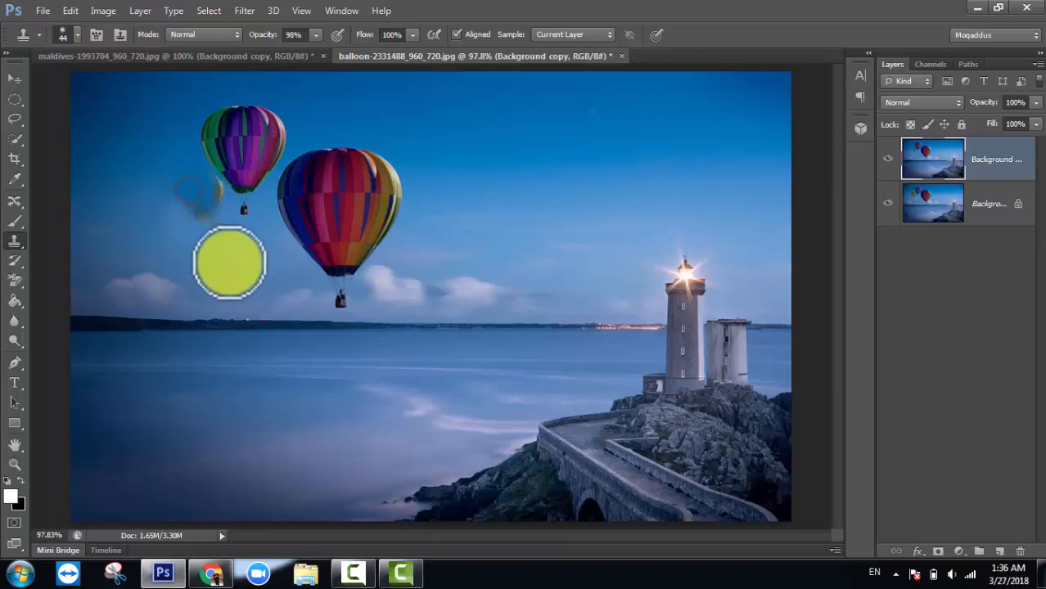
{"action": "left_click", "coordinate": [194, 221], "text": "alt"}
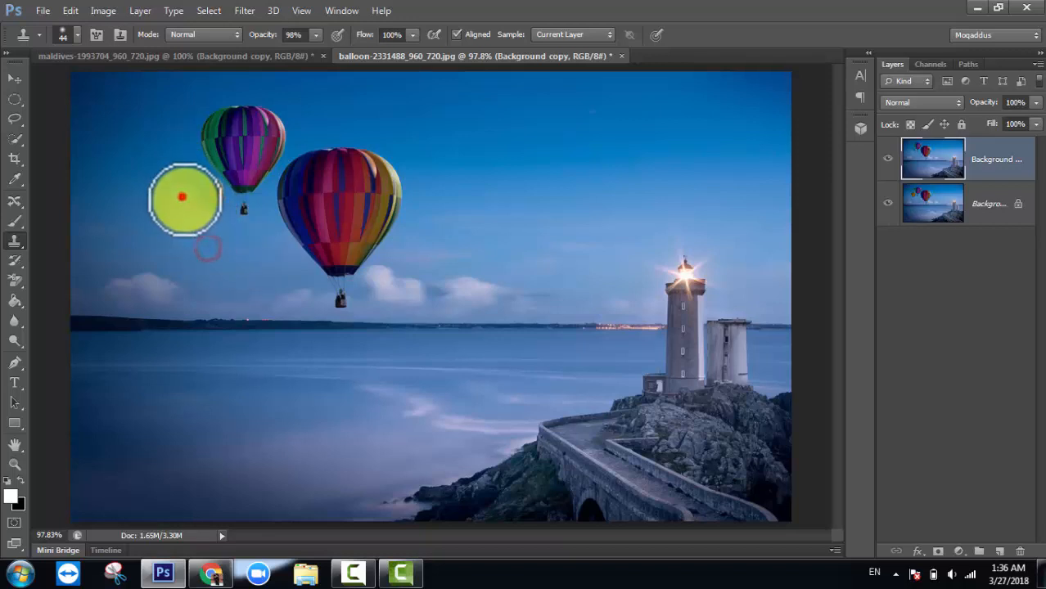
{"action": "left_click_drag", "start_coordinate": [182, 197], "coordinate": [202, 211]}
{"action": "left_click", "coordinate": [219, 249], "text": "alt"}
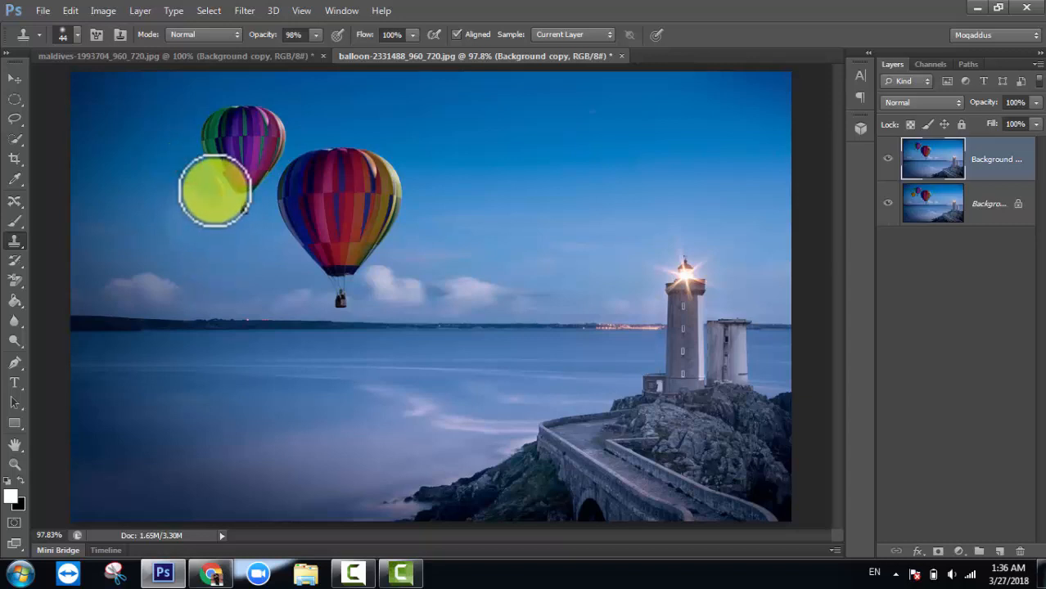
{"action": "left_click", "coordinate": [214, 190]}
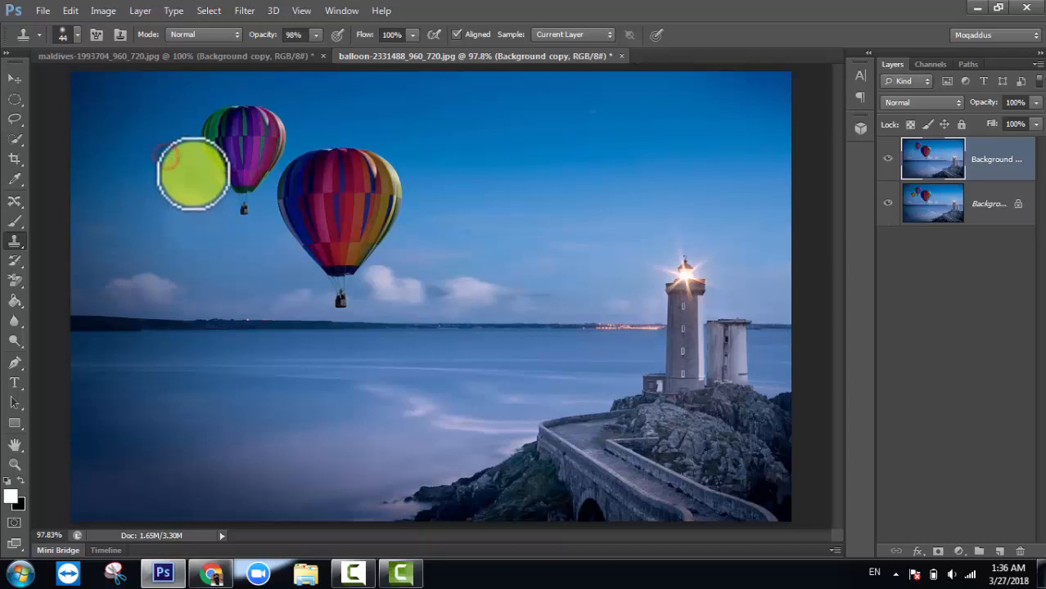
{"action": "left_click", "coordinate": [214, 187]}
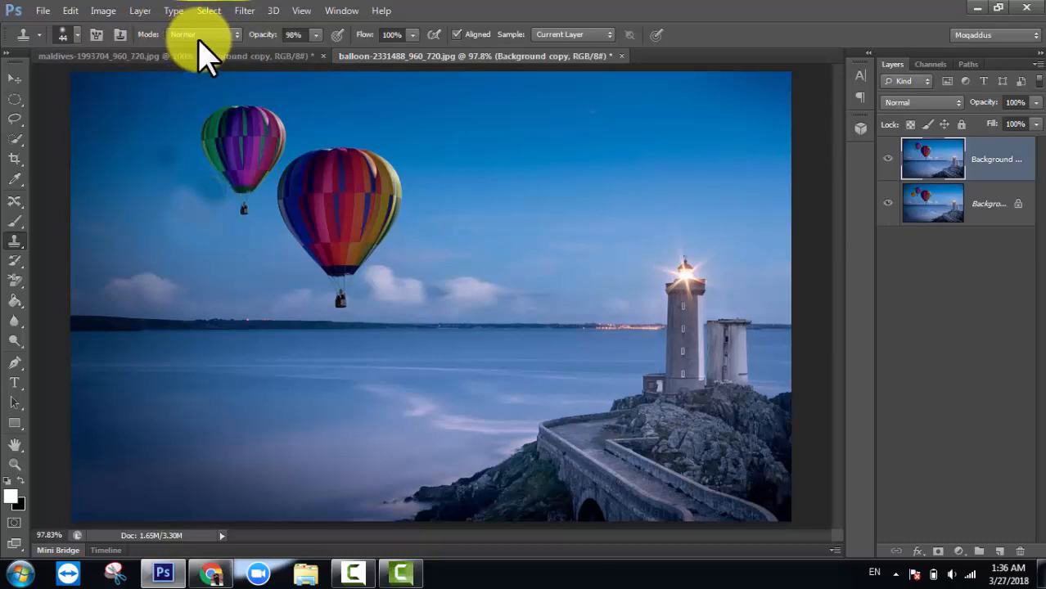
Lower the clone opacity to 79% and resample the sky to soften the dark patch beside the purple balloon
{"action": "left_click_drag", "start_coordinate": [263, 36], "coordinate": [252, 36]}
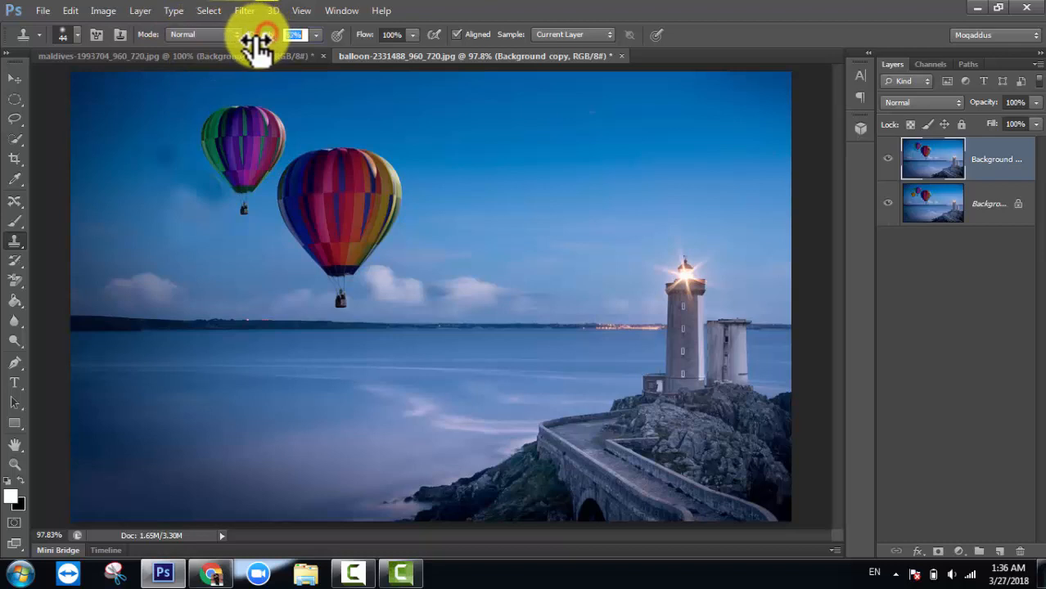
{"action": "left_click", "coordinate": [177, 124], "text": "alt"}
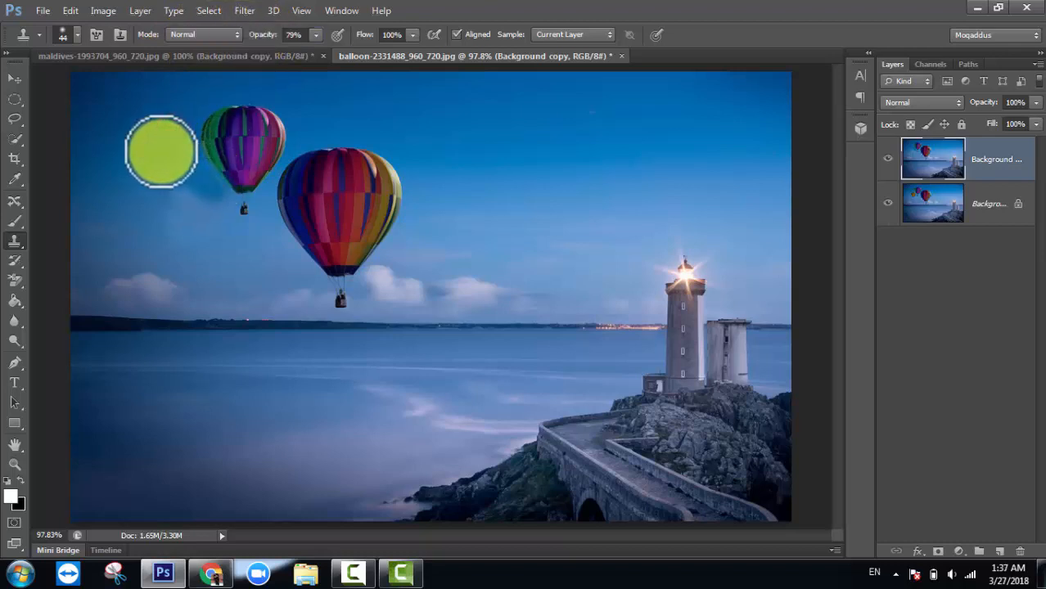
{"action": "left_click", "coordinate": [168, 156], "text": "alt"}
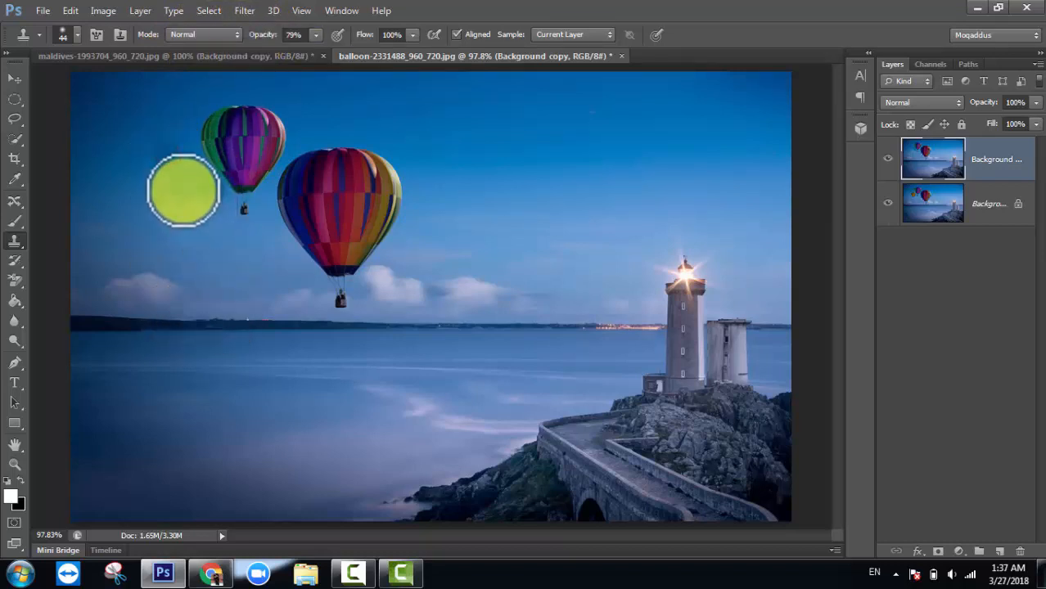
{"action": "left_click", "coordinate": [165, 155], "text": "alt"}
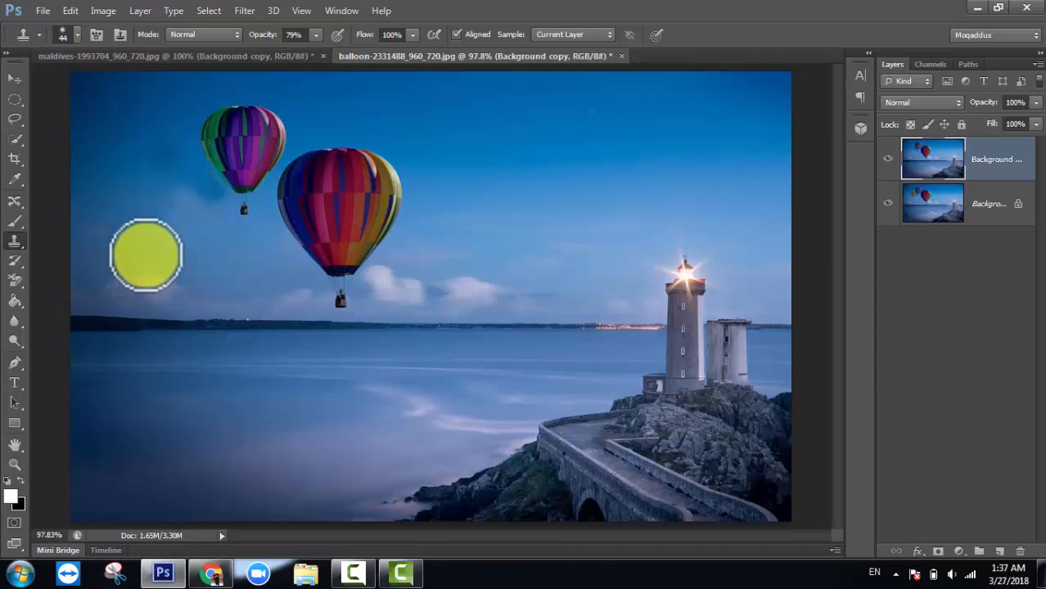
{"action": "left_click", "coordinate": [163, 129], "text": "alt"}
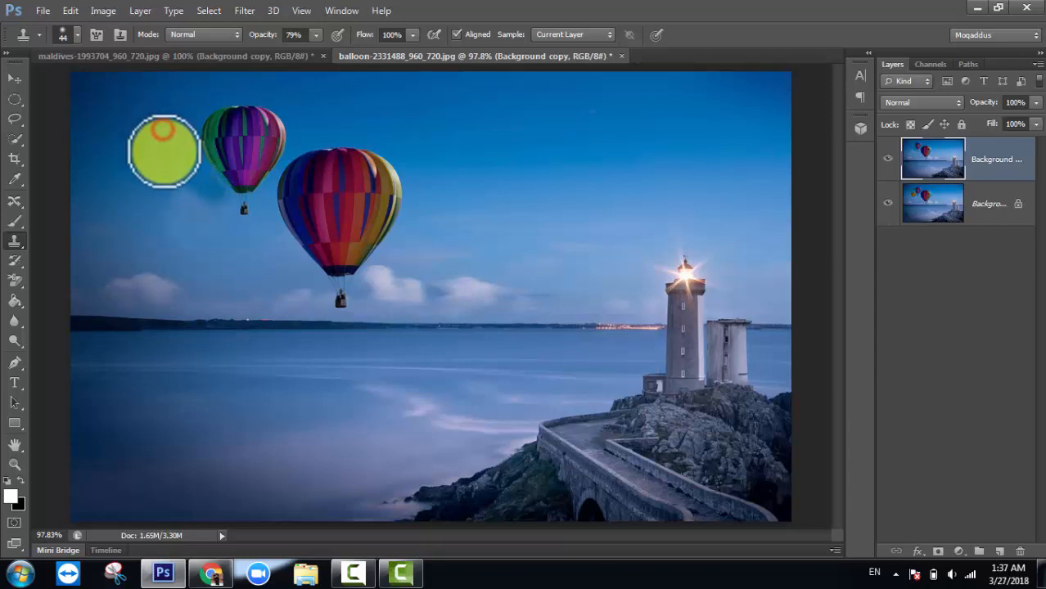
{"action": "left_click", "coordinate": [164, 153], "text": "alt"}
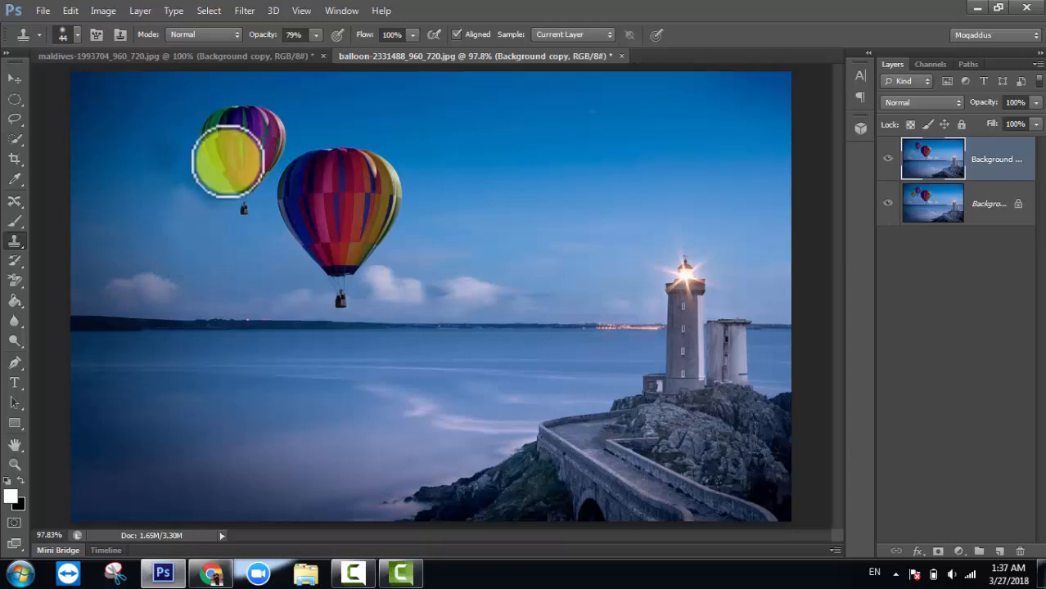
Reduce the clone opacity to 59% and blend the remaining dark sky patch using sky sampled just above it
{"action": "left_click_drag", "start_coordinate": [274, 35], "coordinate": [258, 34]}
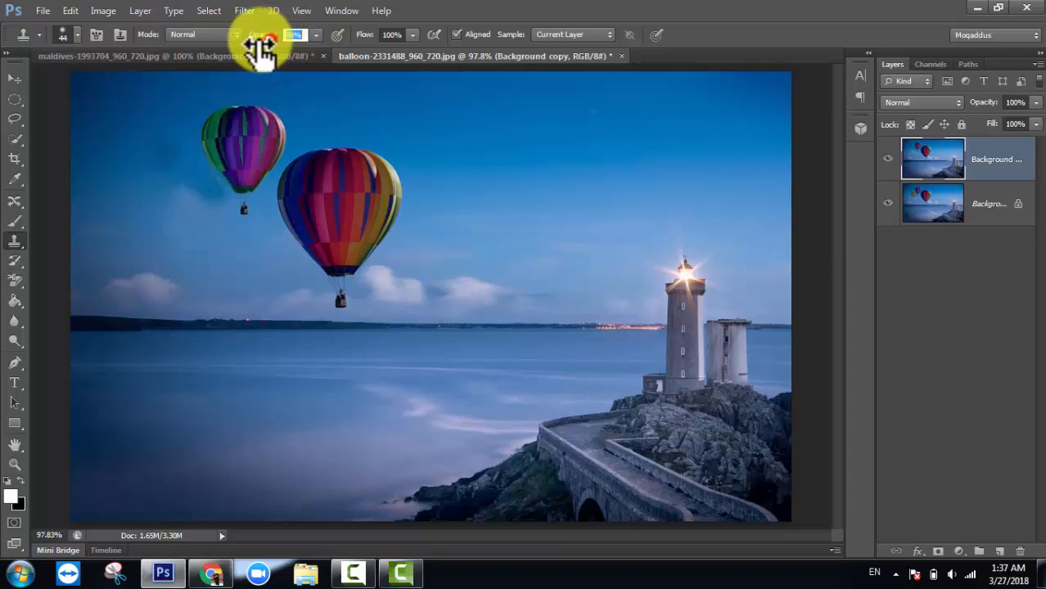
{"action": "left_click", "coordinate": [163, 121], "text": "alt"}
{"action": "left_click", "coordinate": [169, 152]}
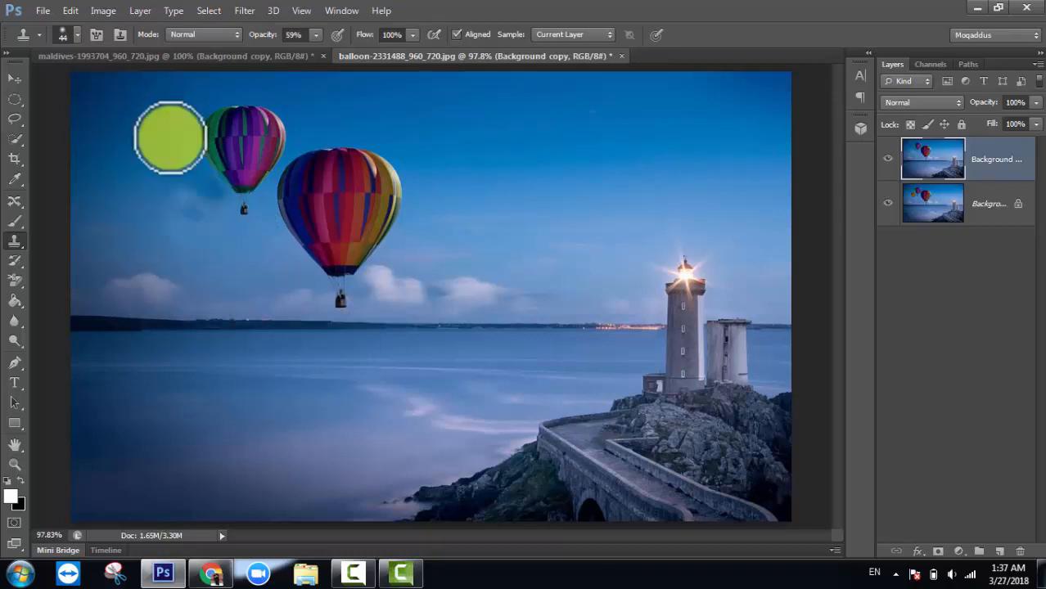
Hide and reshow the duplicated layer to compare the sky with and without the yellow balloon
{"action": "left_click", "coordinate": [888, 159]}
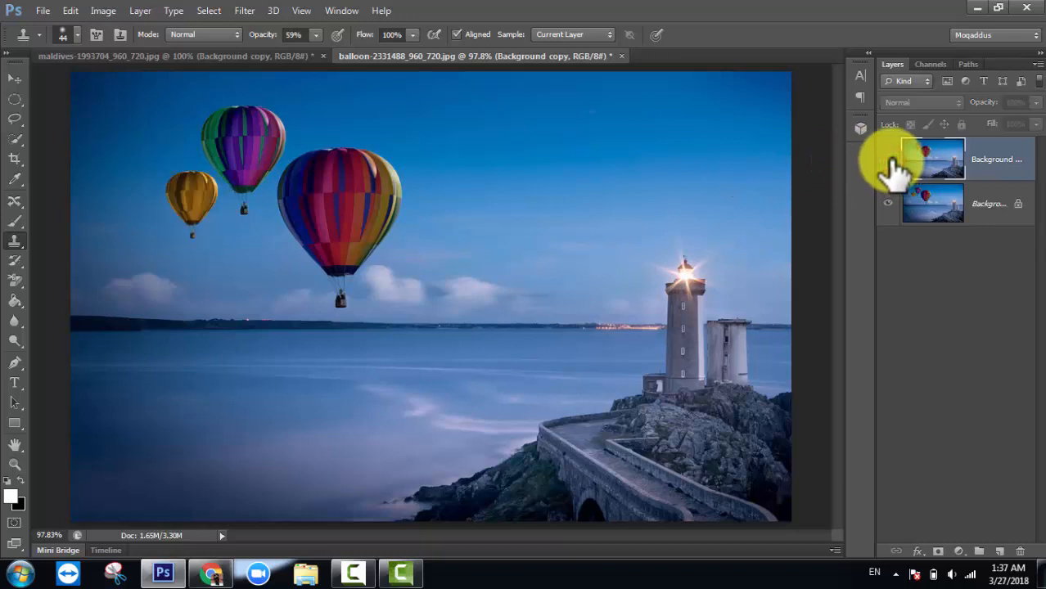
{"action": "left_click", "coordinate": [888, 159]}
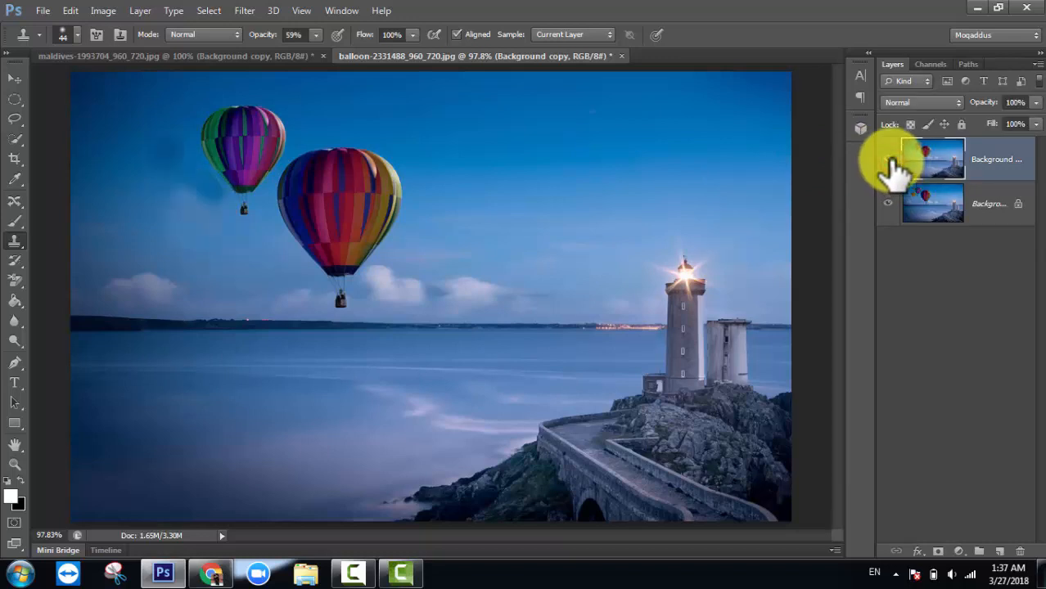
{"action": "left_click", "coordinate": [889, 160]}
{"action": "left_click", "coordinate": [889, 158]}
{"action": "mouse_move", "coordinate": [214, 182]}
{"action": "left_mouse_down"}
{"action": "mouse_move", "coordinate": [194, 241]}
{"action": "mouse_move", "coordinate": [229, 240]}
{"action": "left_mouse_up"}
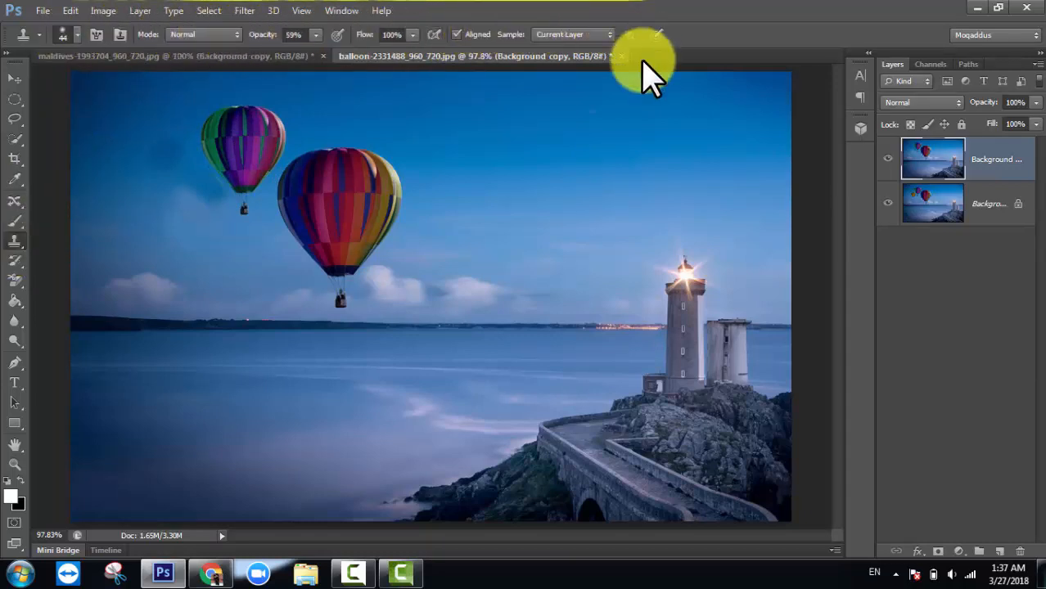
Set the Clone Stamp blending mode to Color and its opacity to 100%
{"action": "left_click", "coordinate": [75, 33]}
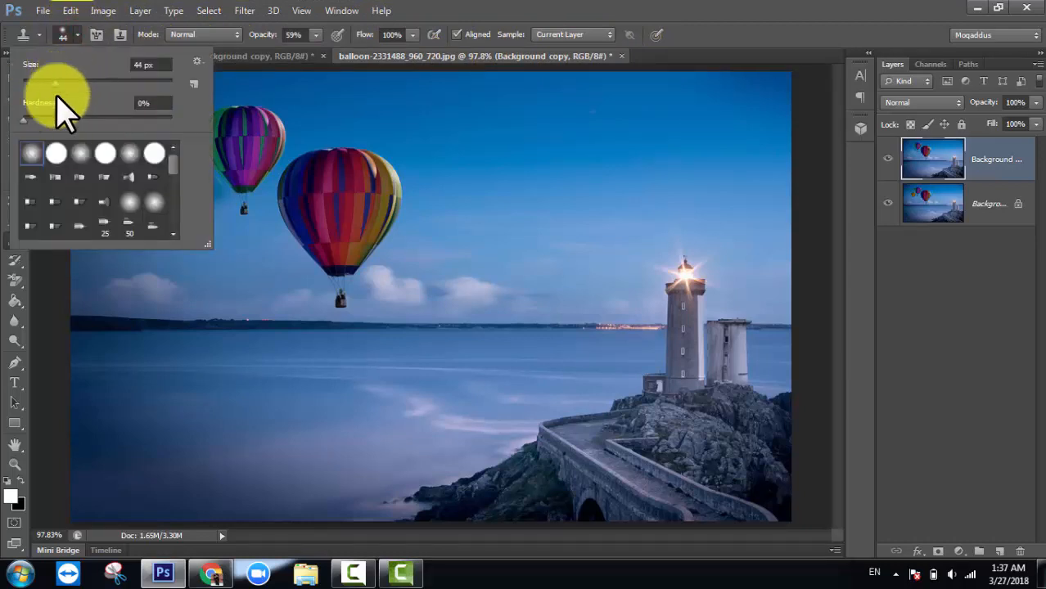
{"action": "left_click", "coordinate": [499, 12]}
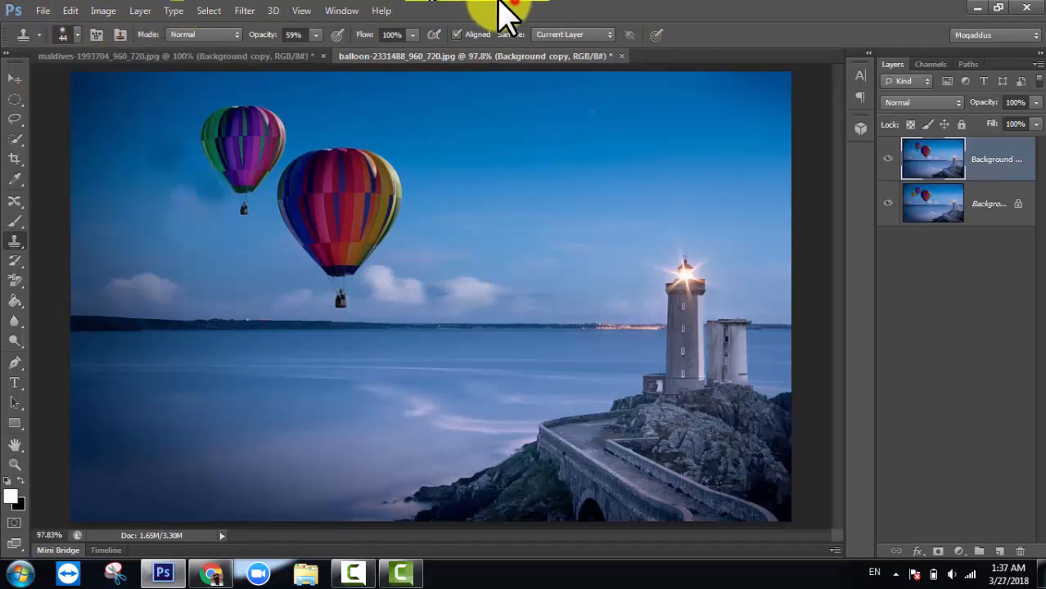
{"action": "left_click", "coordinate": [200, 34]}
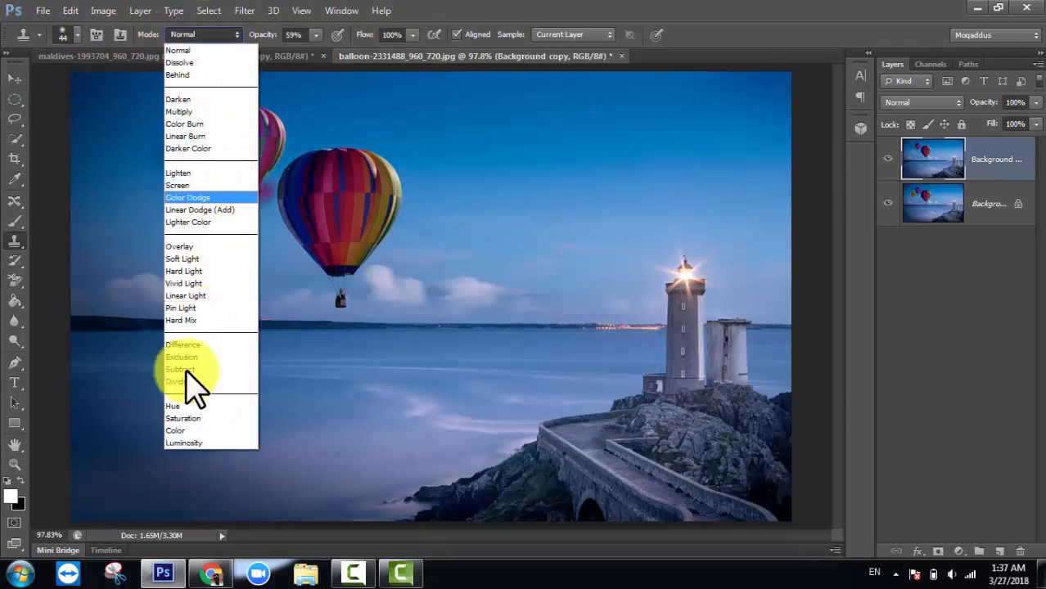
{"action": "left_click", "coordinate": [205, 430]}
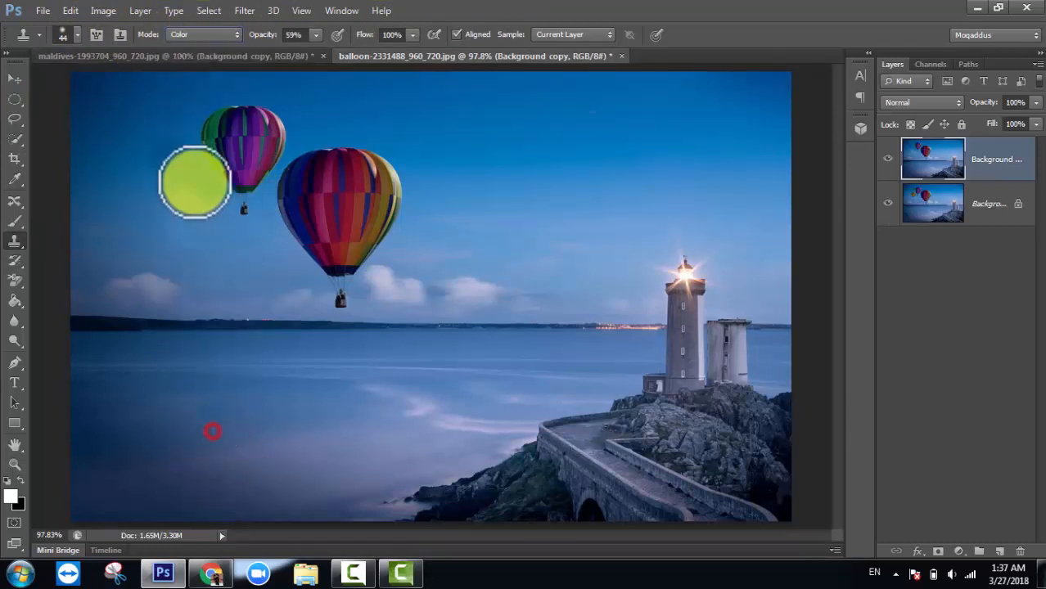
{"action": "left_click_drag", "start_coordinate": [276, 35], "coordinate": [297, 46]}
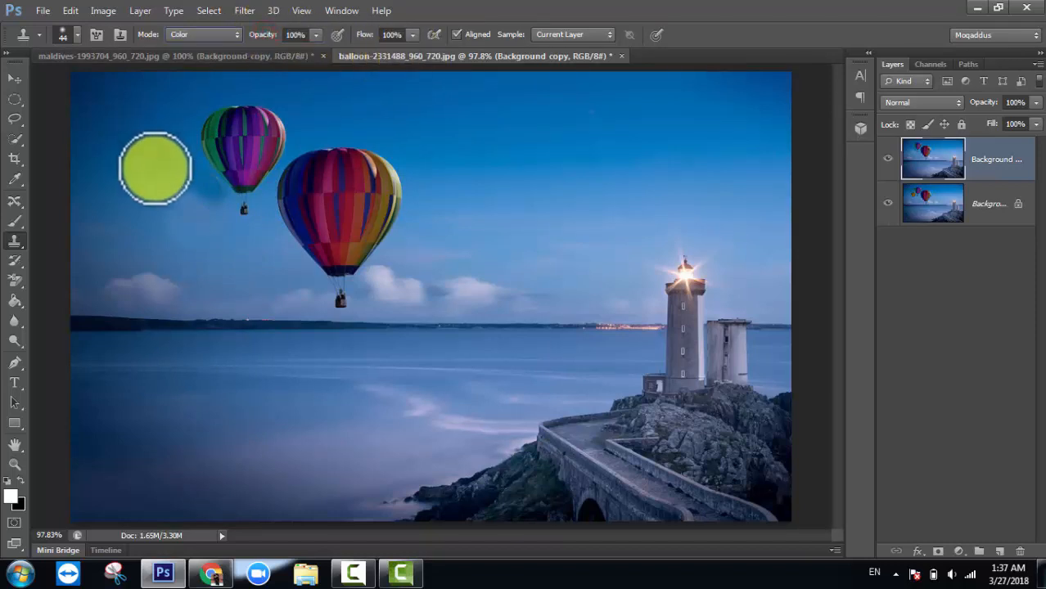
Sample the sky around the purple balloon and clone it in Color mode over the patch beside the balloon's basket
{"action": "left_click", "coordinate": [133, 142], "text": "alt"}
{"action": "left_click", "coordinate": [136, 146], "text": "alt"}
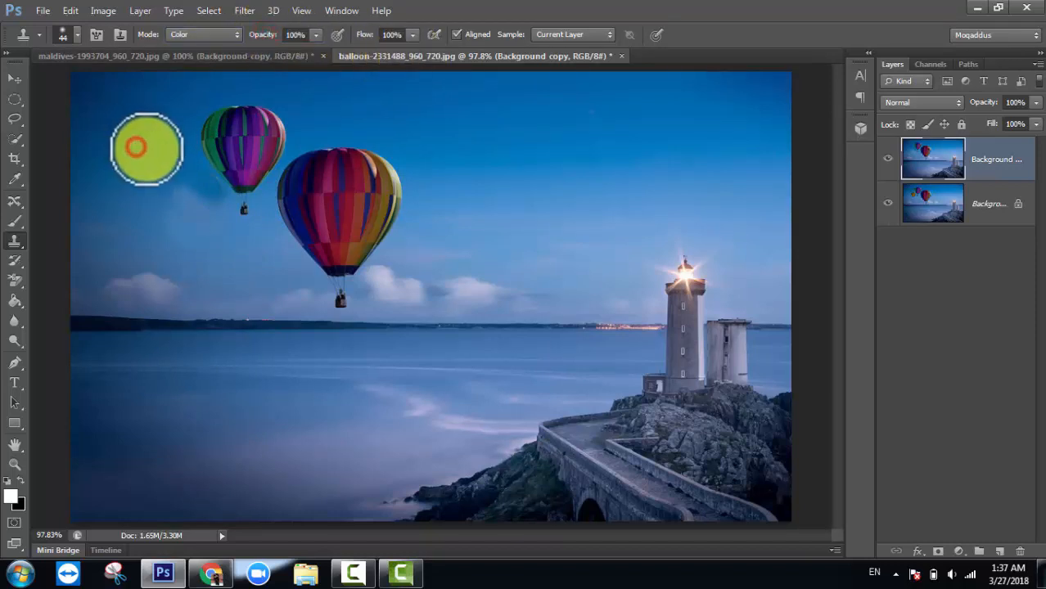
{"action": "left_click", "coordinate": [187, 217], "text": "alt"}
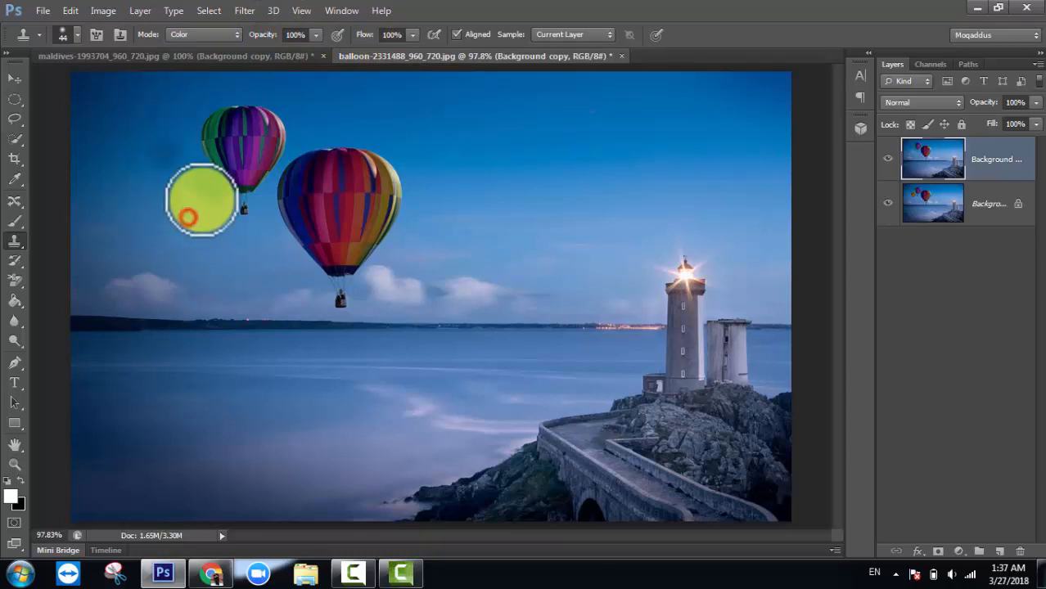
{"action": "left_click", "coordinate": [215, 193]}
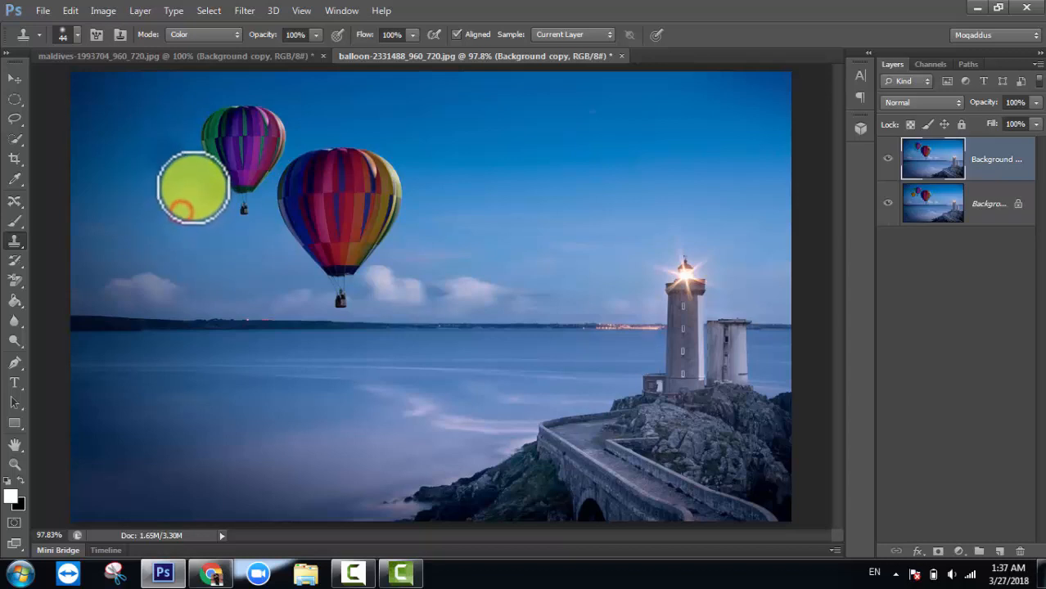
{"action": "left_click", "coordinate": [195, 185]}
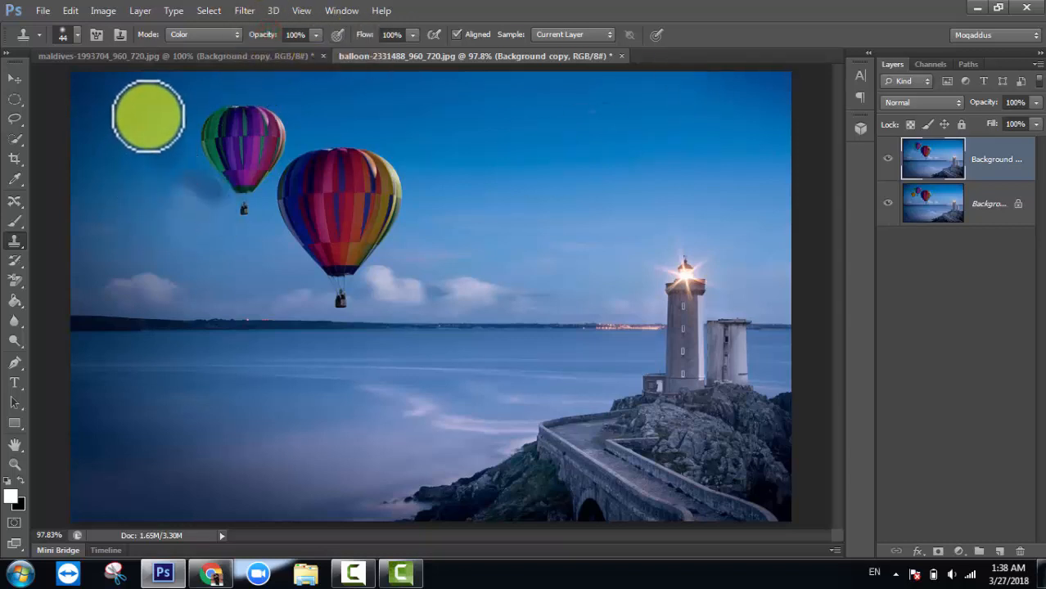
Return the clone mode to Normal and cover the dark sky patch beside the purple balloon with resampled nearby sky
{"action": "left_click", "coordinate": [205, 34]}
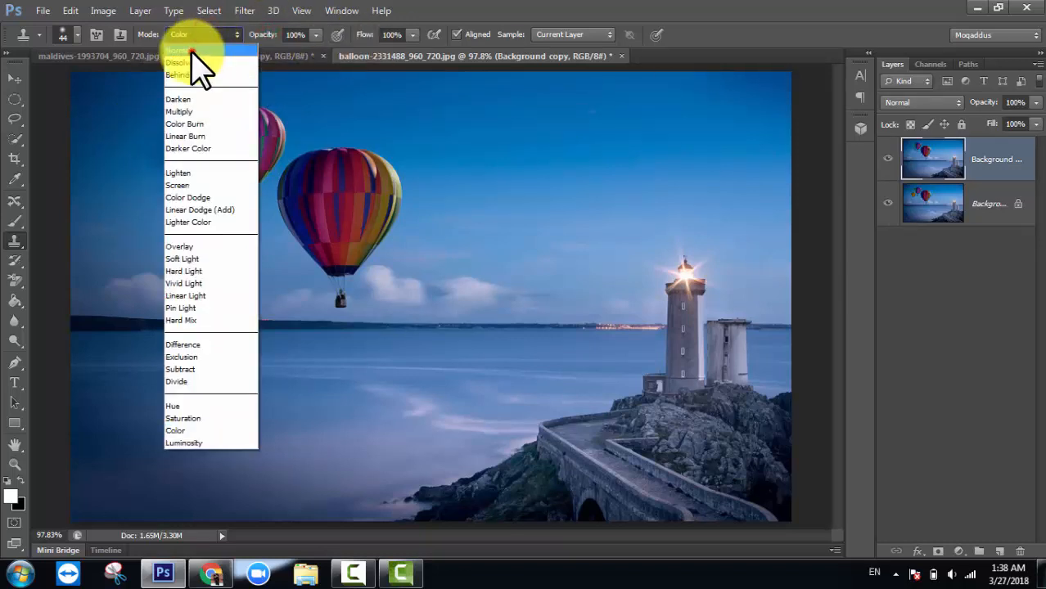
{"action": "left_click", "coordinate": [191, 50]}
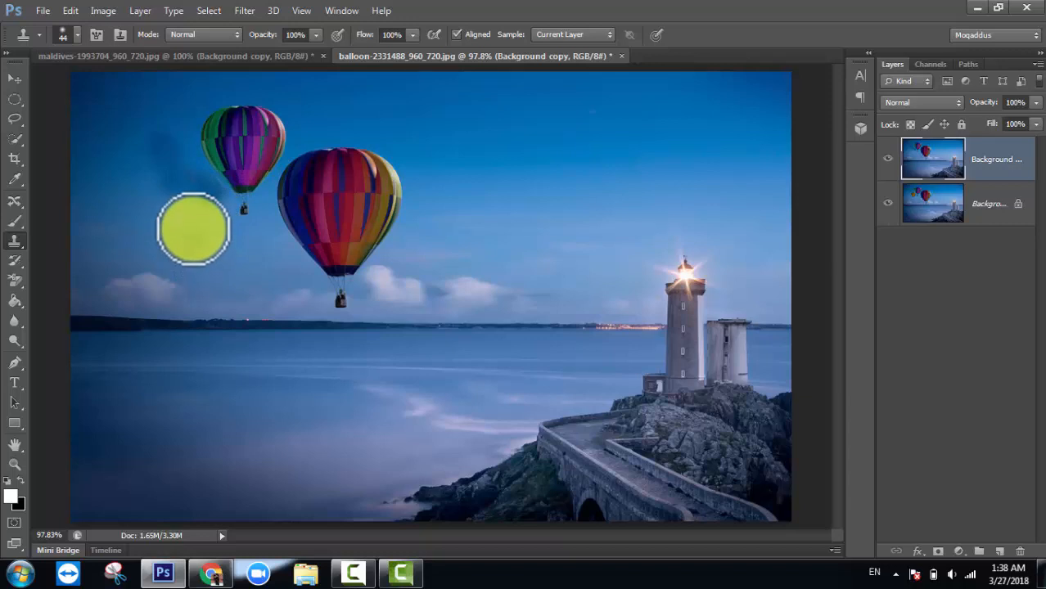
{"action": "left_click", "coordinate": [190, 220], "text": "alt"}
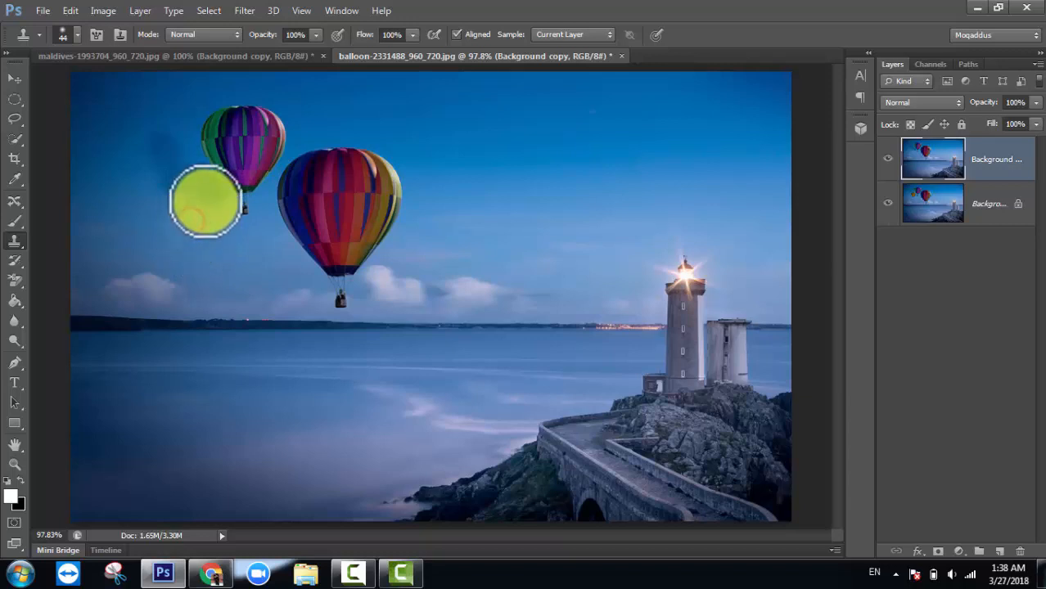
{"action": "left_click", "coordinate": [190, 221], "text": "alt"}
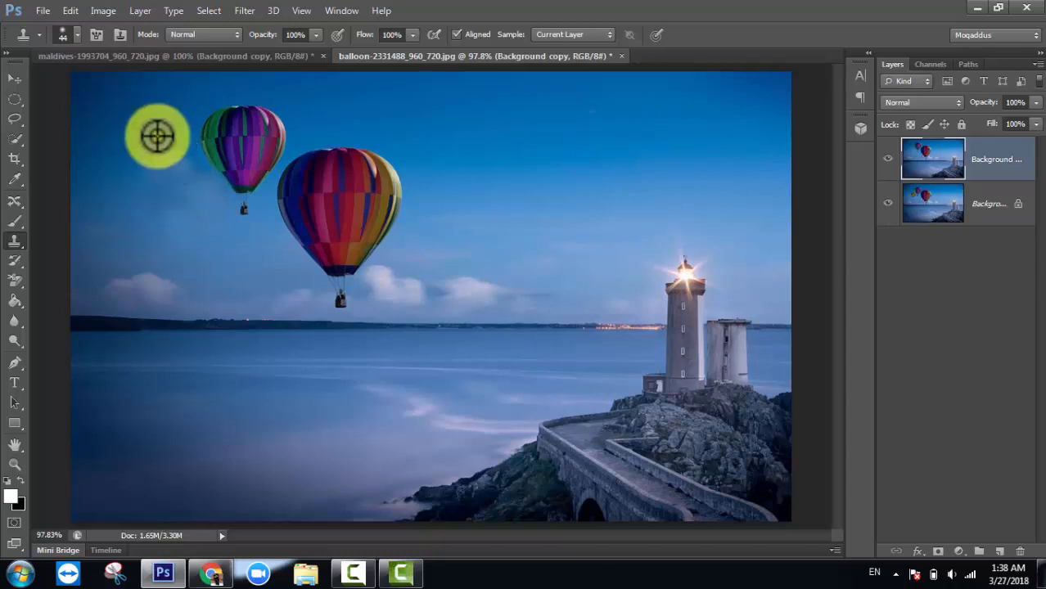
{"action": "mouse_move", "coordinate": [143, 150]}
{"action": "left_mouse_down"}
{"action": "mouse_move", "coordinate": [177, 153]}
{"action": "mouse_move", "coordinate": [143, 174]}
{"action": "mouse_move", "coordinate": [120, 159]}
{"action": "mouse_move", "coordinate": [209, 150]}
{"action": "left_mouse_up"}
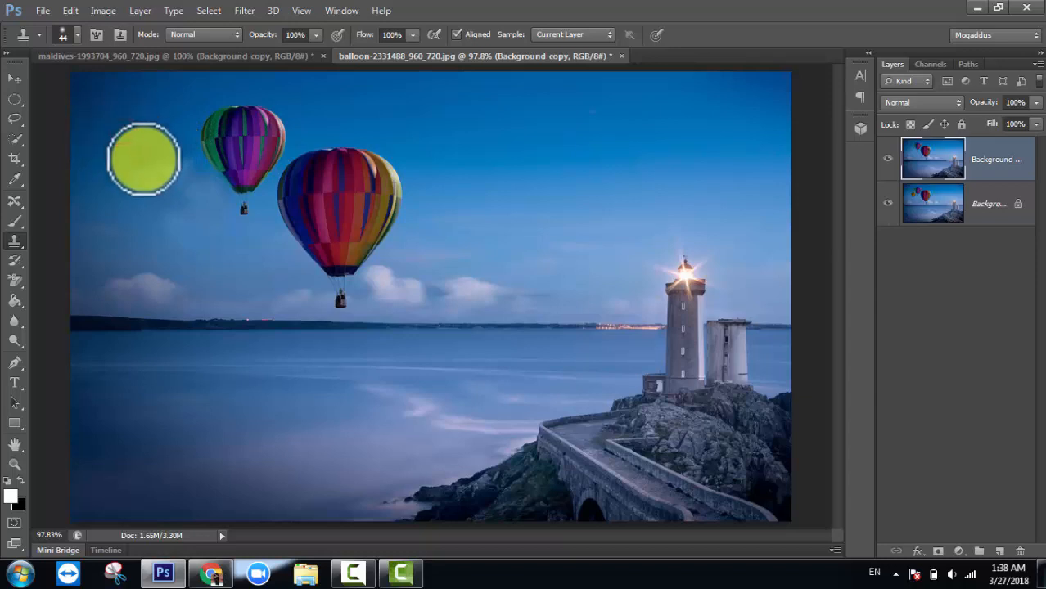
{"action": "left_click_drag", "start_coordinate": [143, 156], "coordinate": [181, 159]}
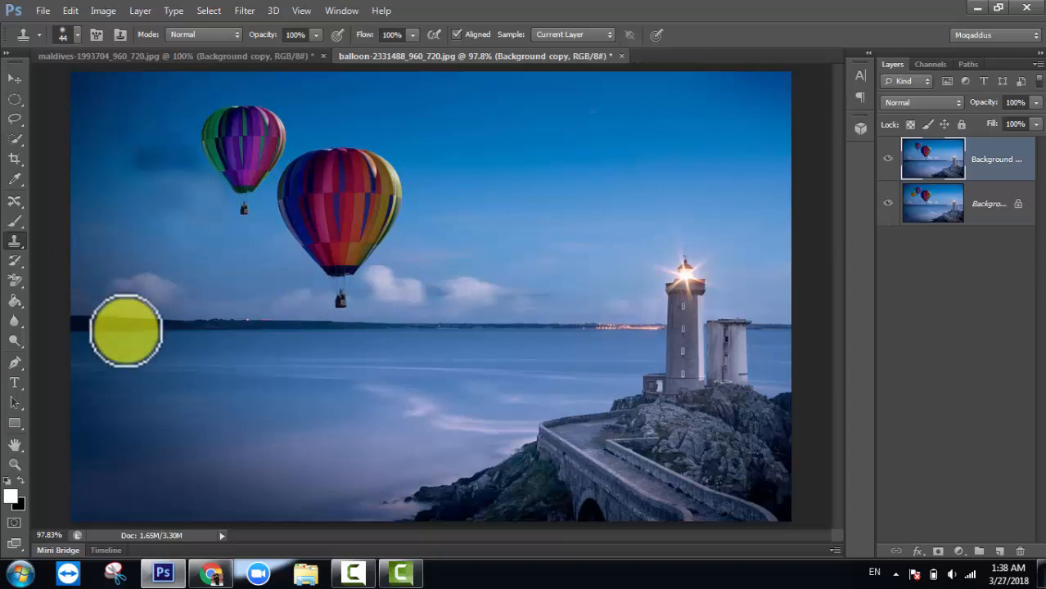
Open the face close-up 0a242212407a8deee44953850aa8 from the Desktop
{"action": "left_click", "coordinate": [47, 13]}
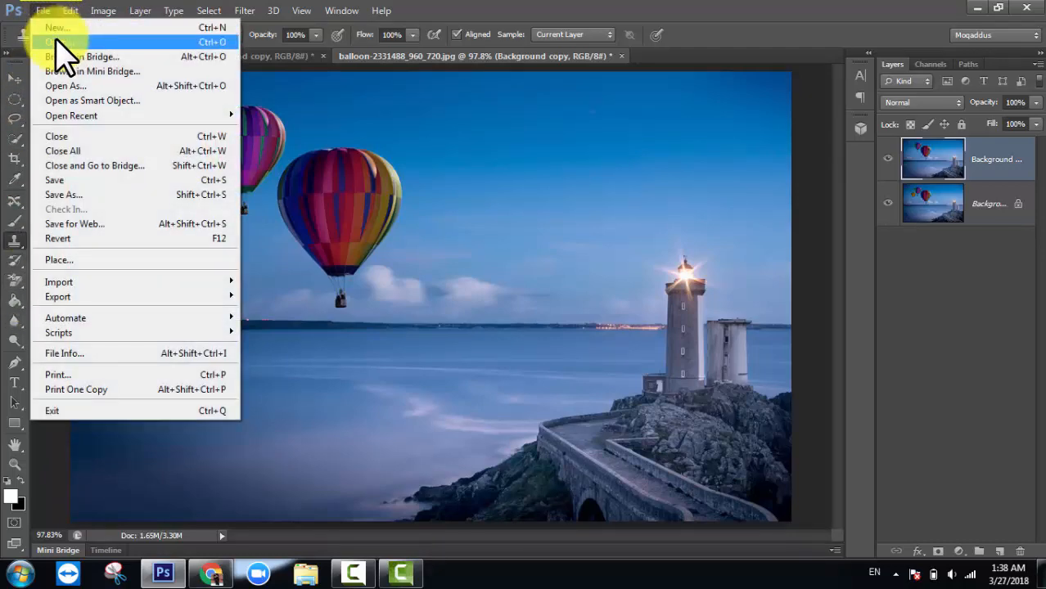
{"action": "left_click", "coordinate": [56, 41]}
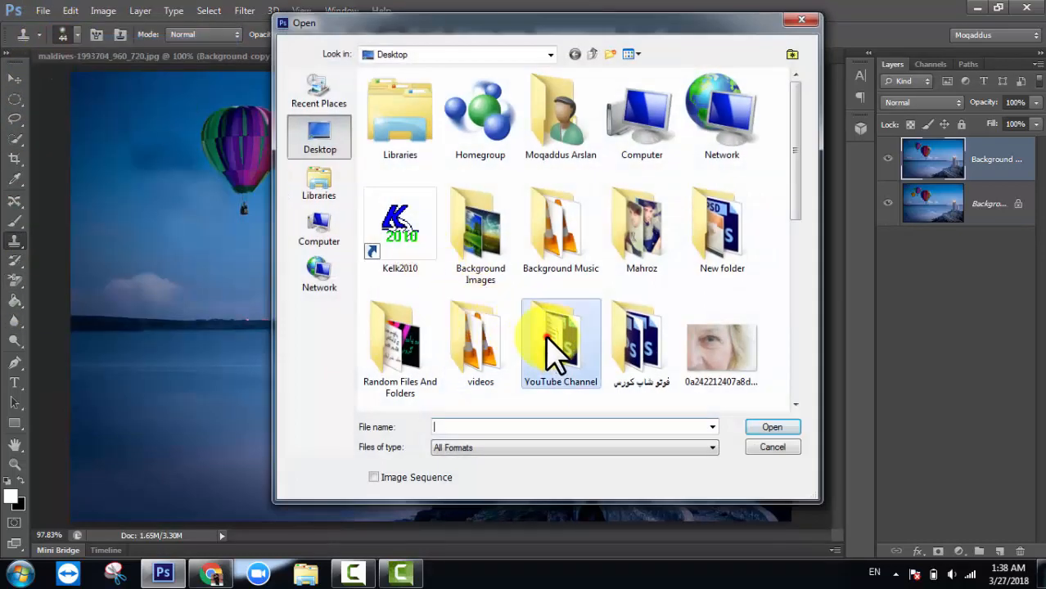
{"action": "scroll", "coordinate": [557, 352], "scroll_direction": "down", "scroll_amount": 5}
{"action": "scroll", "coordinate": [557, 353], "scroll_direction": "down", "scroll_amount": 1}
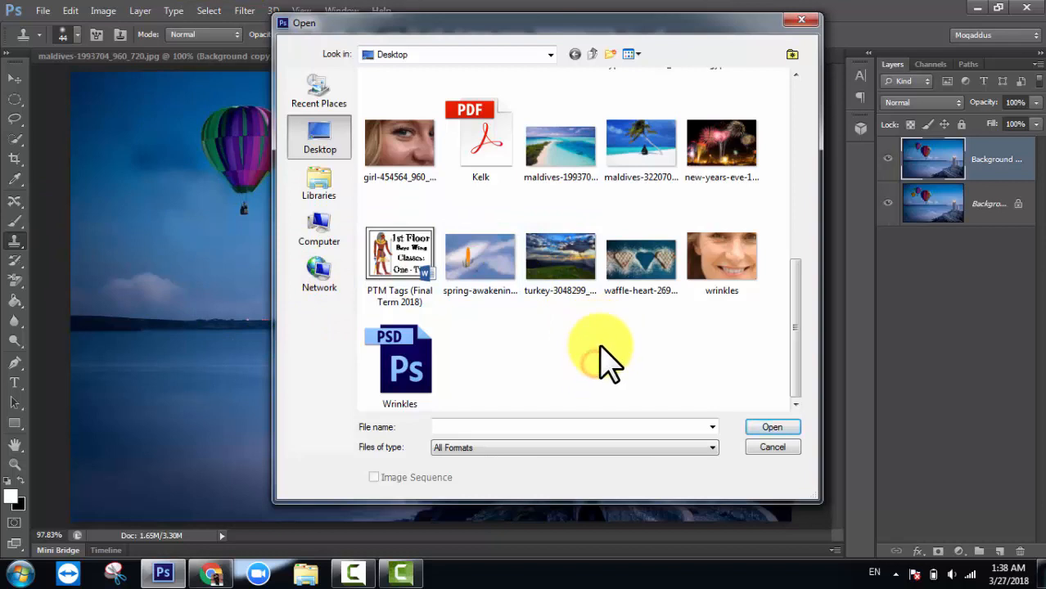
{"action": "scroll", "coordinate": [601, 360], "scroll_direction": "up", "scroll_amount": 3}
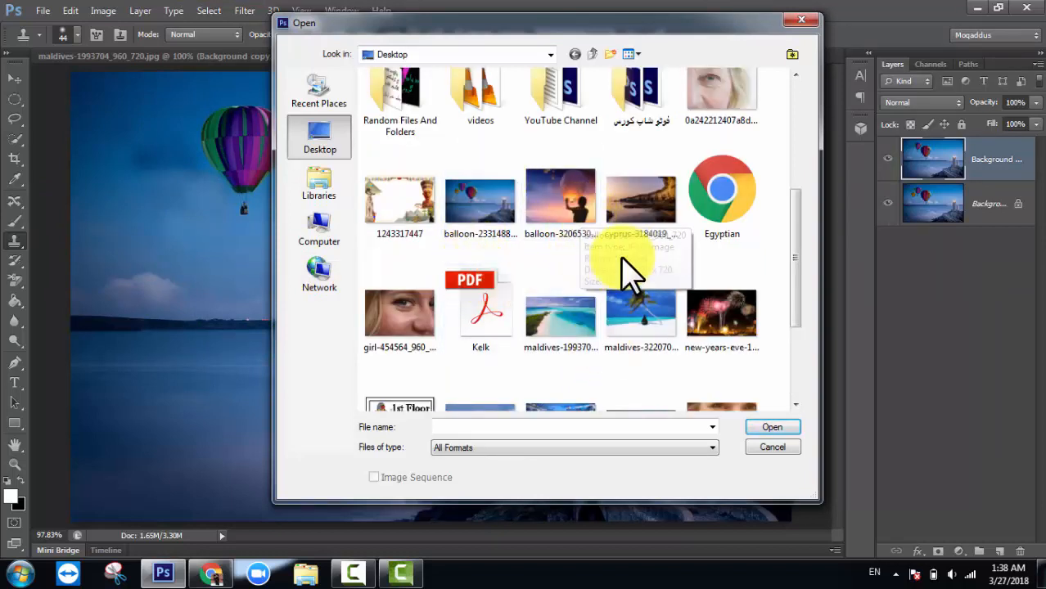
{"action": "left_click", "coordinate": [573, 222]}
{"action": "scroll", "coordinate": [593, 245], "scroll_direction": "down", "scroll_amount": 2}
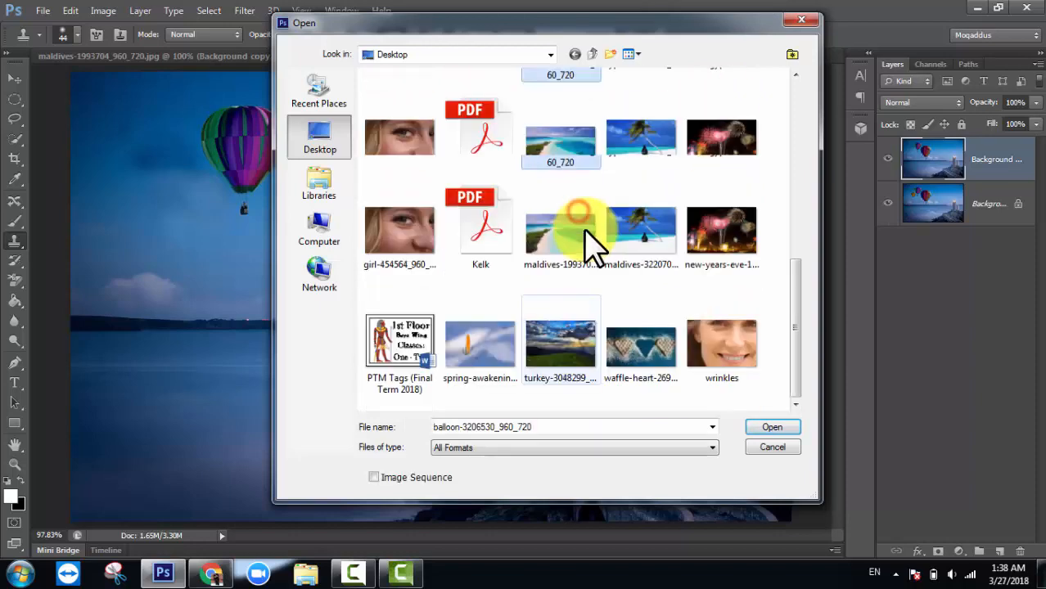
{"action": "scroll", "coordinate": [712, 351], "scroll_direction": "down", "scroll_amount": 1}
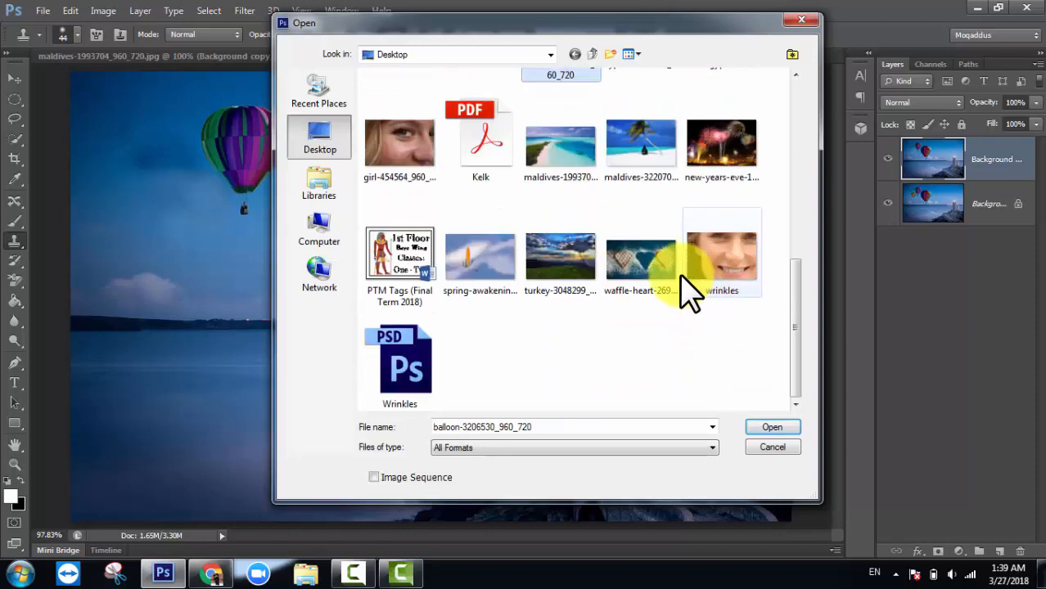
{"action": "scroll", "coordinate": [638, 270], "scroll_direction": "up", "scroll_amount": 3}
{"action": "left_click", "coordinate": [718, 255]}
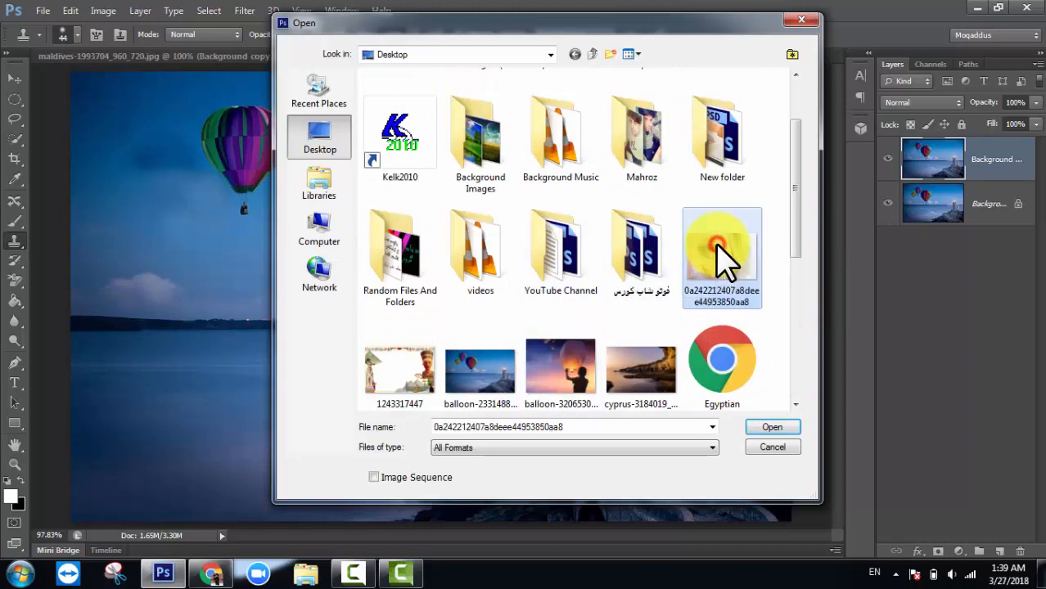
{"action": "scroll", "coordinate": [724, 258], "scroll_direction": "down", "scroll_amount": 2}
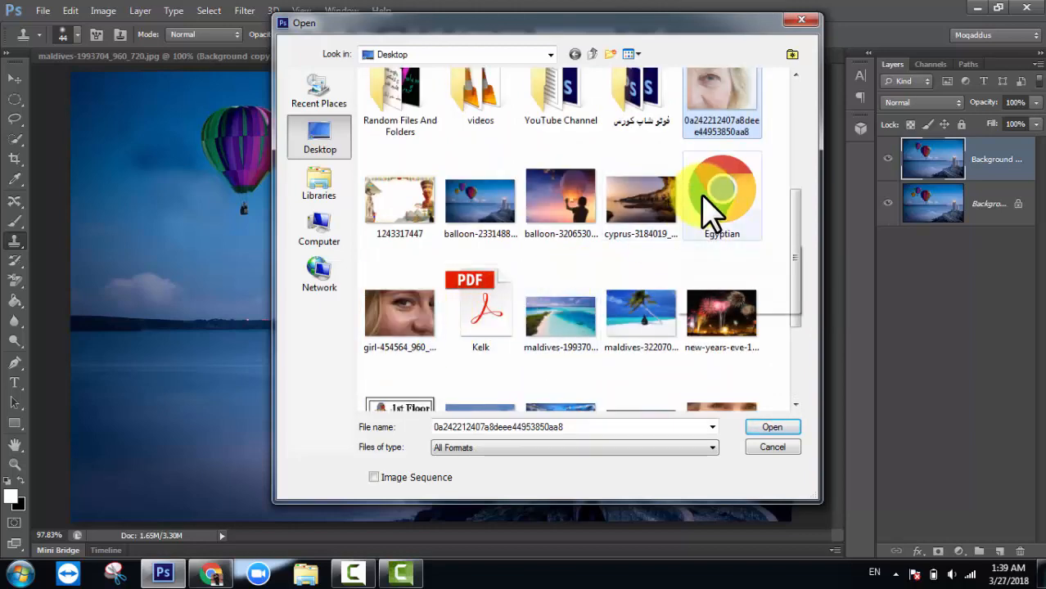
{"action": "double_click", "coordinate": [720, 93]}
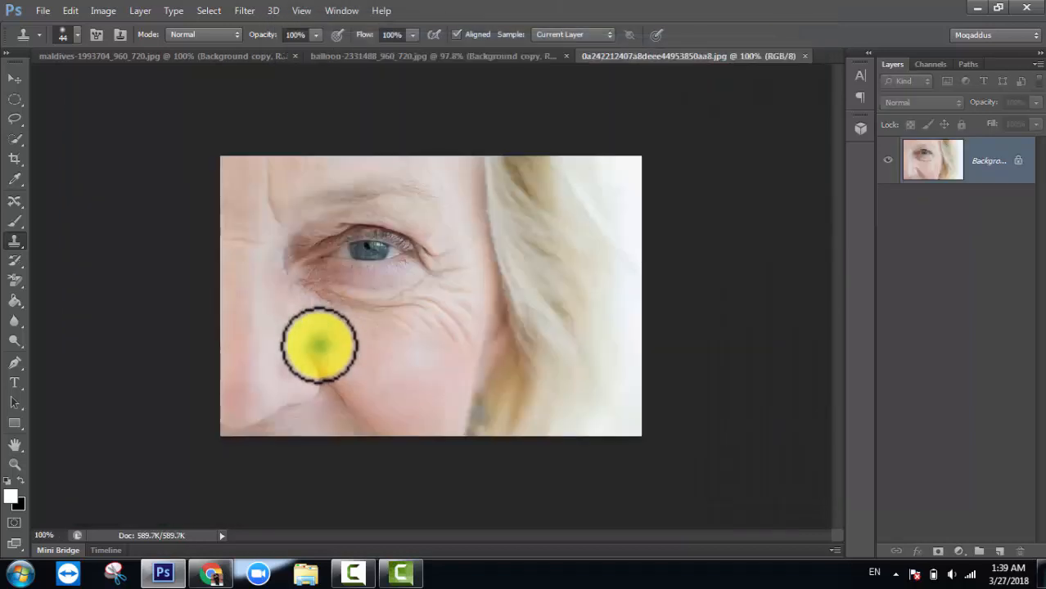
Duplicate the face photo's Background layer and set the clone brush size to 31 px
{"action": "key", "text": "ctrl+0"}
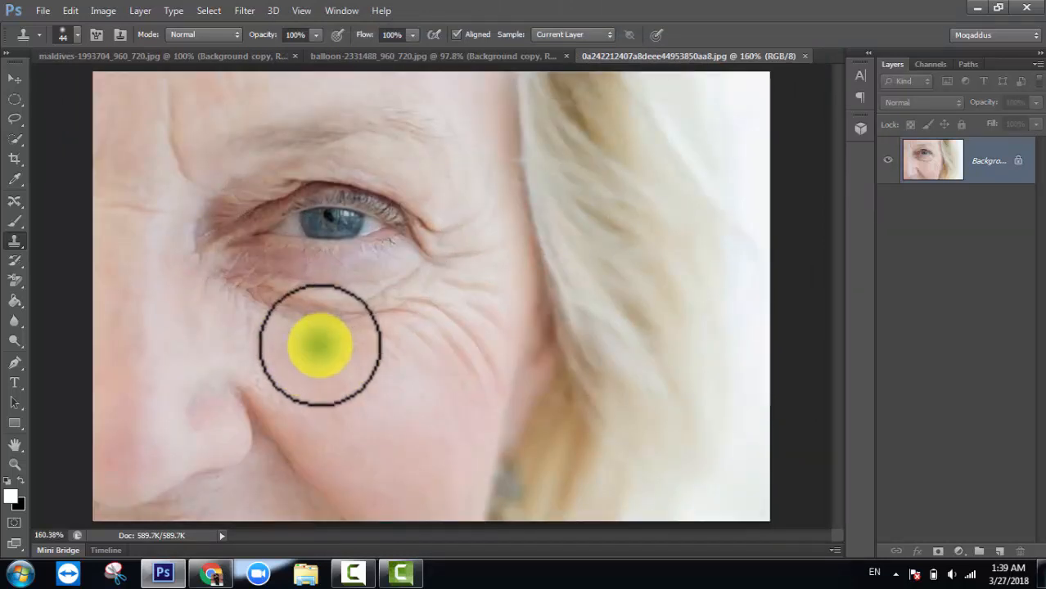
{"action": "left_click_drag", "start_coordinate": [974, 159], "coordinate": [1005, 550]}
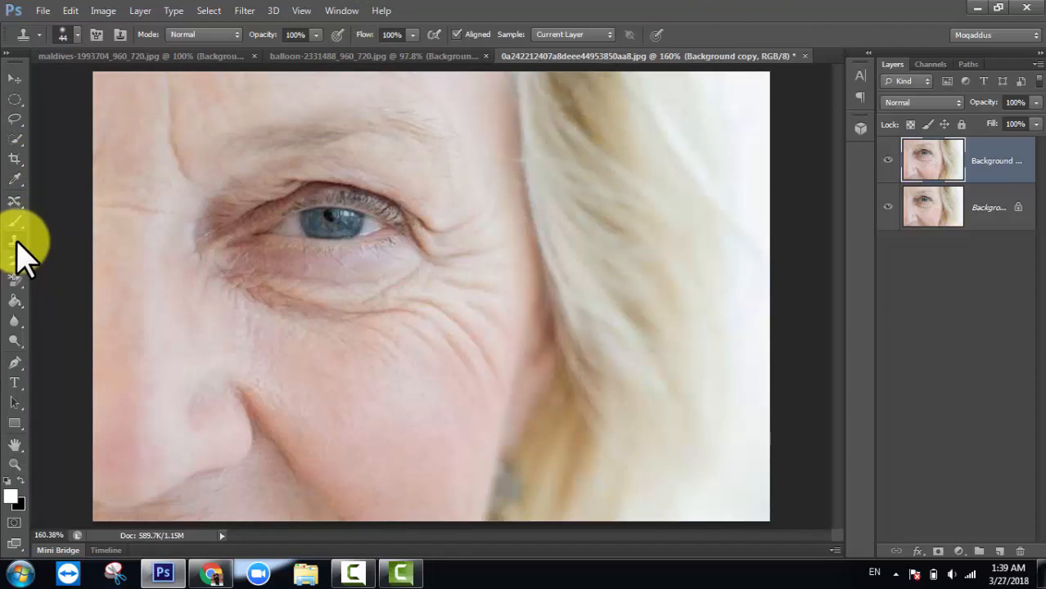
{"action": "right_click", "coordinate": [236, 177]}
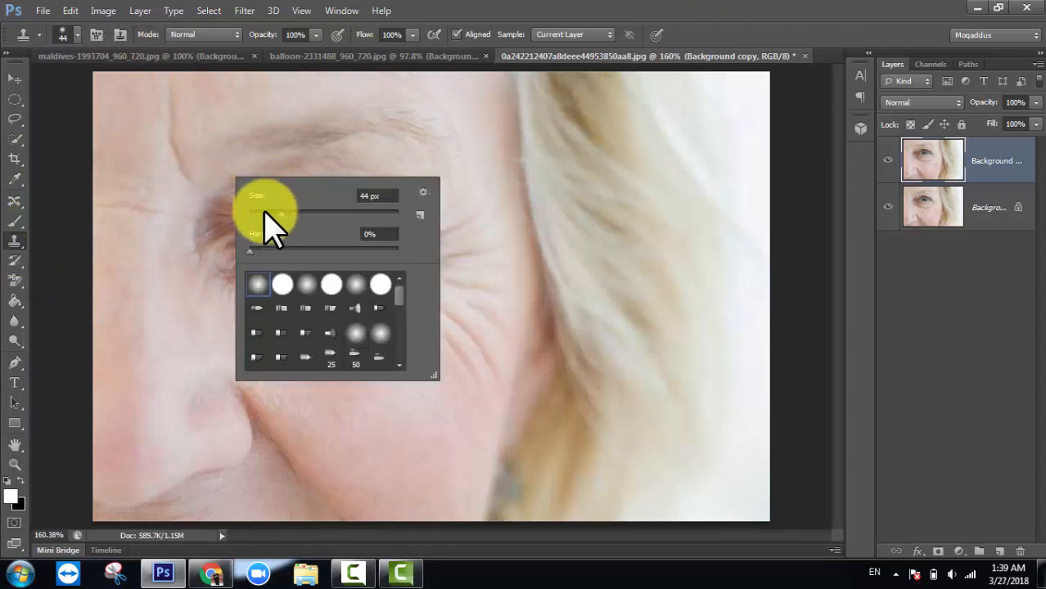
{"action": "left_click_drag", "start_coordinate": [270, 211], "coordinate": [260, 260]}
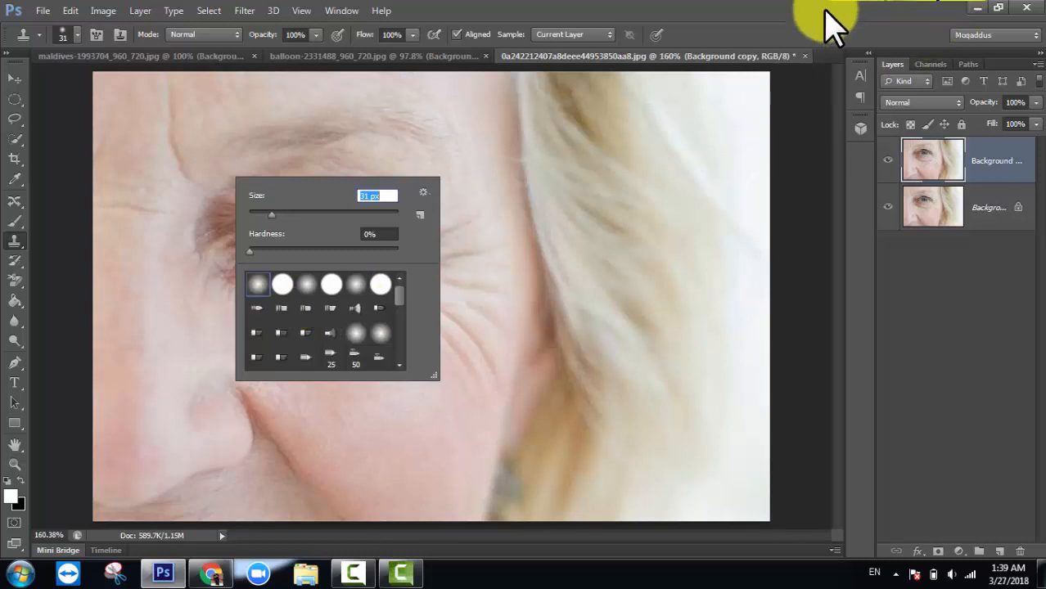
{"action": "key", "text": "Return"}
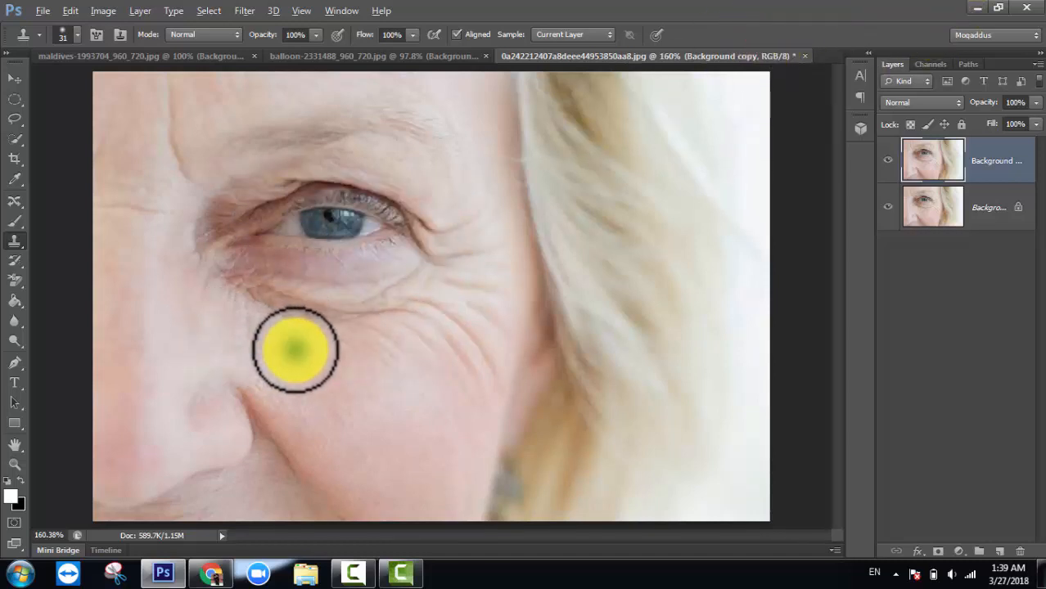
Sample smooth cheek skin and clone it over the wrinkles just below the eye
{"action": "left_click", "coordinate": [388, 345], "text": "alt"}
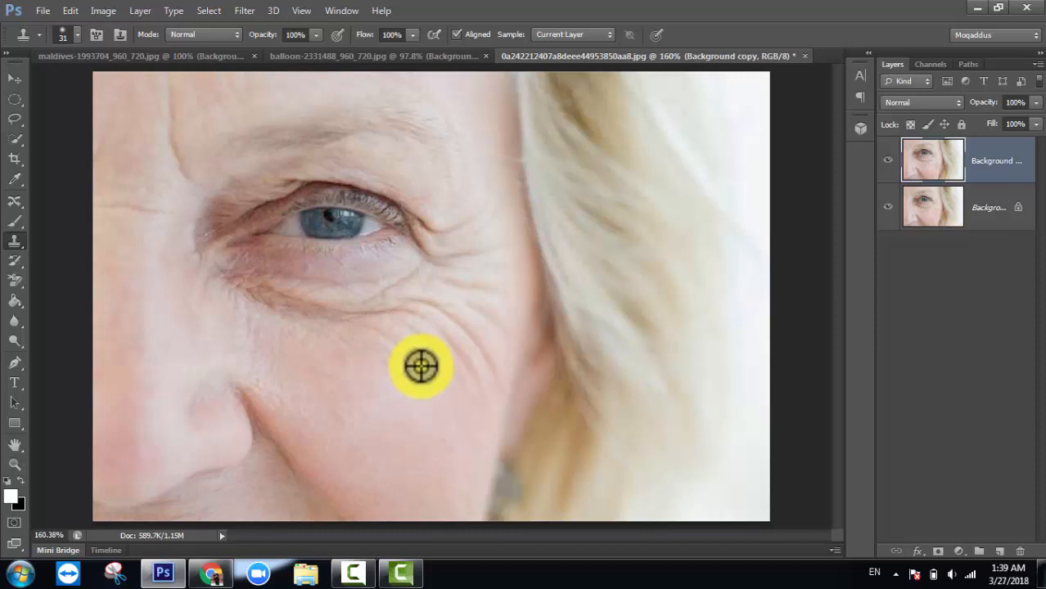
{"action": "left_click", "coordinate": [421, 355], "text": "alt"}
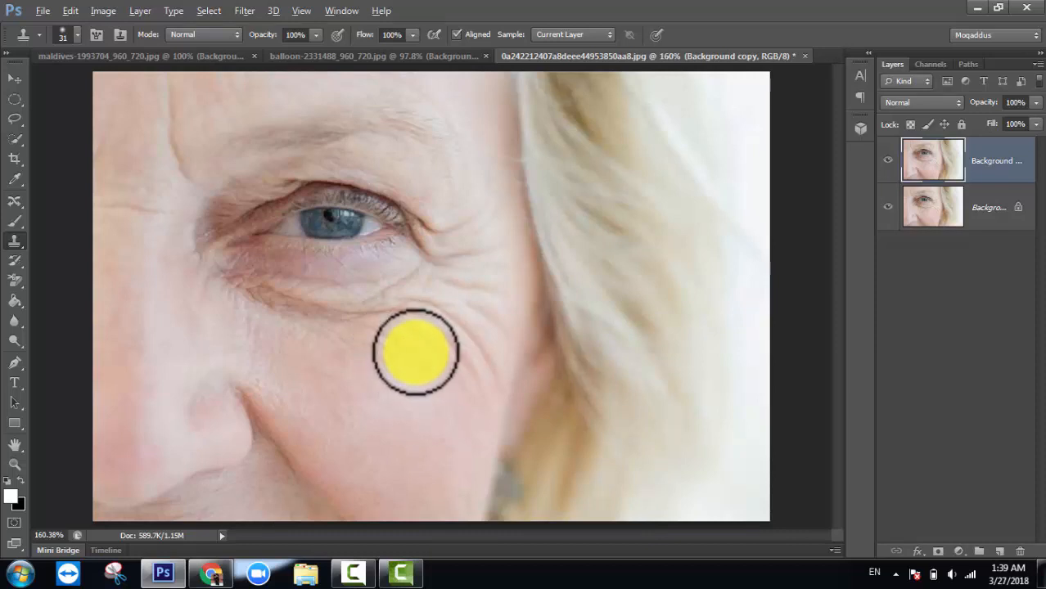
{"action": "left_click", "coordinate": [411, 350], "text": "alt"}
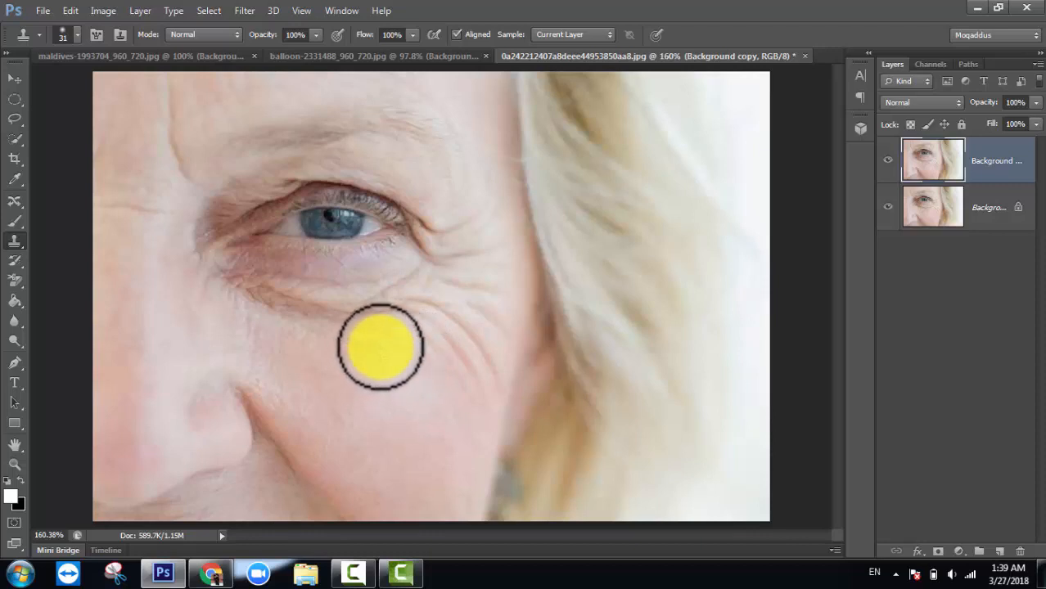
{"action": "left_click", "coordinate": [387, 346]}
{"action": "left_click", "coordinate": [382, 347]}
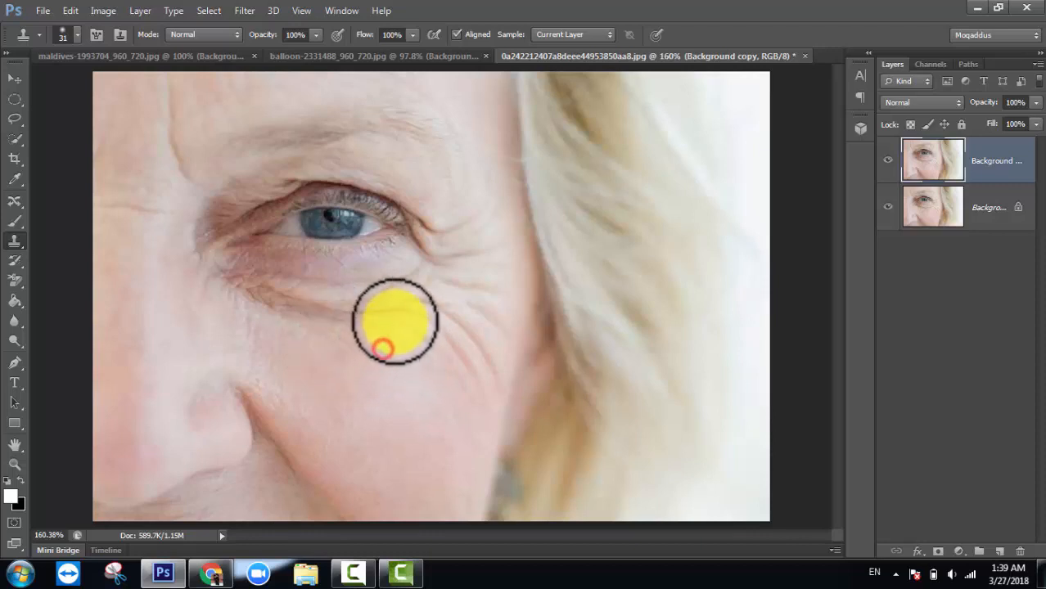
Sample skin on the nose bridge and clone it over the creases between the nose and the brow
{"action": "left_click", "coordinate": [136, 223], "text": "alt"}
{"action": "left_click", "coordinate": [157, 207]}
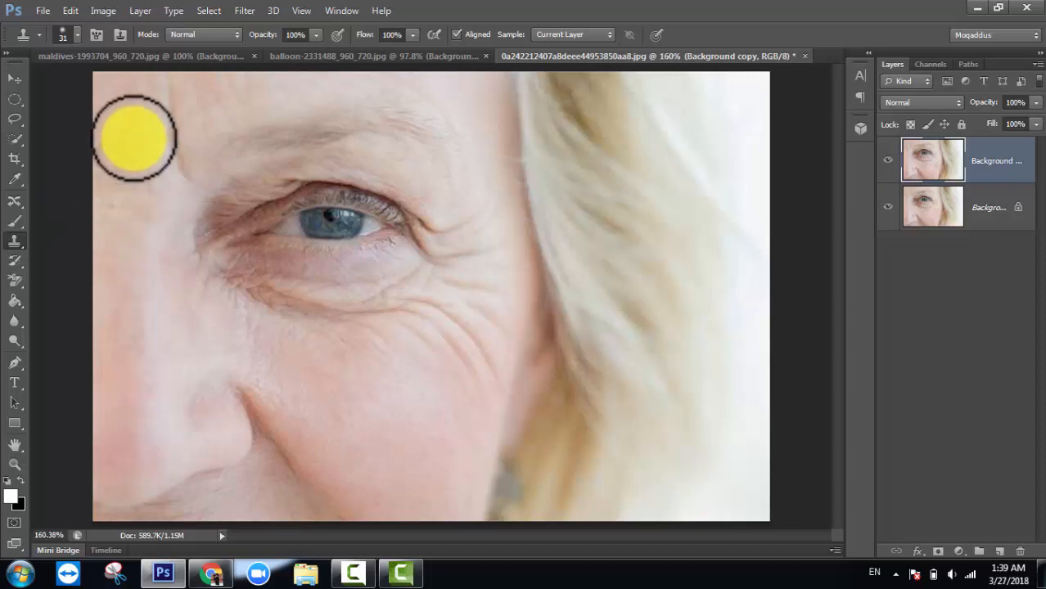
{"action": "left_click", "coordinate": [93, 159]}
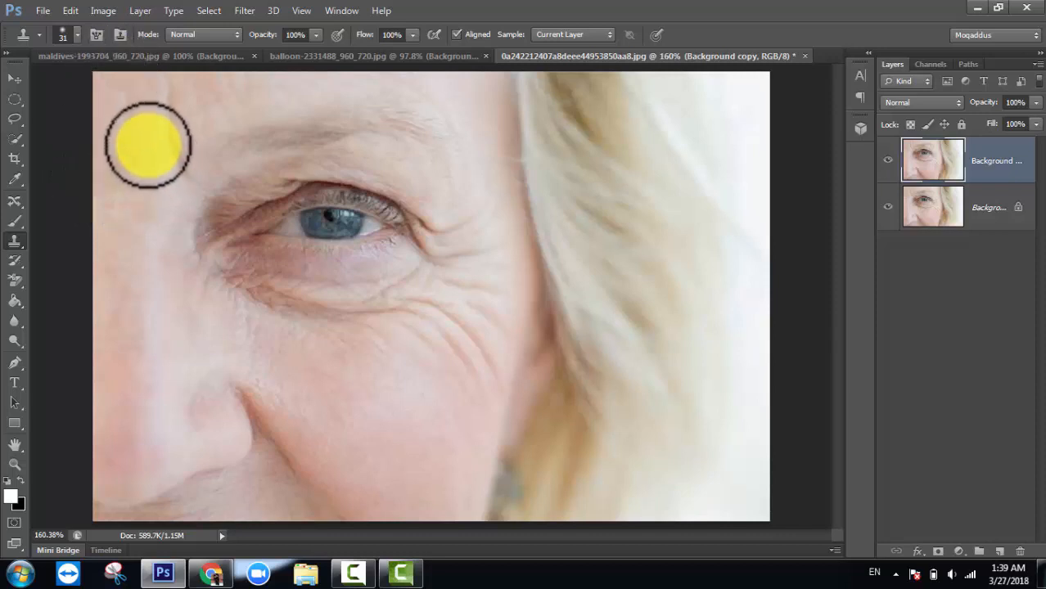
Clone smooth skin over the remaining creases between the nose bridge and brow, and toggle the Background copy layer to compare with the original
{"action": "mouse_move", "coordinate": [147, 140]}
{"action": "left_mouse_down"}
{"action": "mouse_move", "coordinate": [140, 103]}
{"action": "mouse_move", "coordinate": [152, 77]}
{"action": "mouse_move", "coordinate": [168, 82]}
{"action": "mouse_move", "coordinate": [175, 138]}
{"action": "left_mouse_up"}
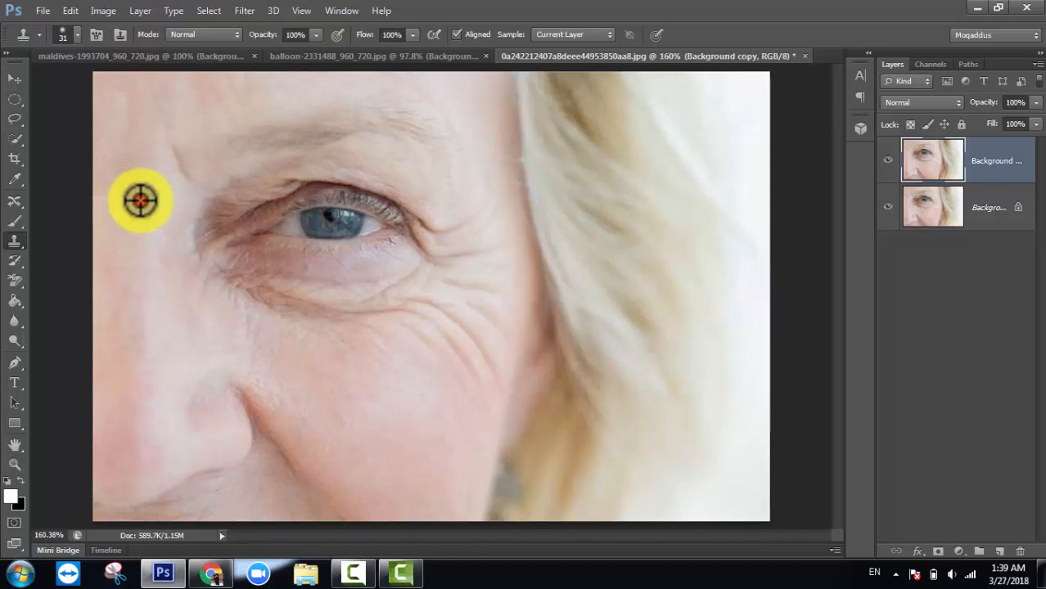
{"action": "left_click", "coordinate": [140, 200], "text": "alt"}
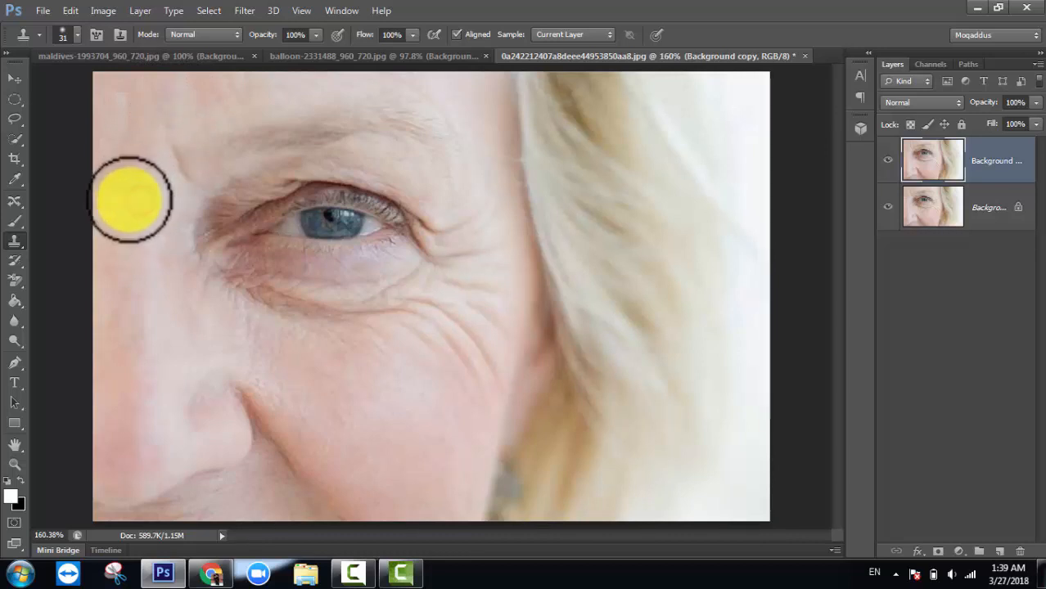
{"action": "left_click", "coordinate": [128, 135], "text": "alt"}
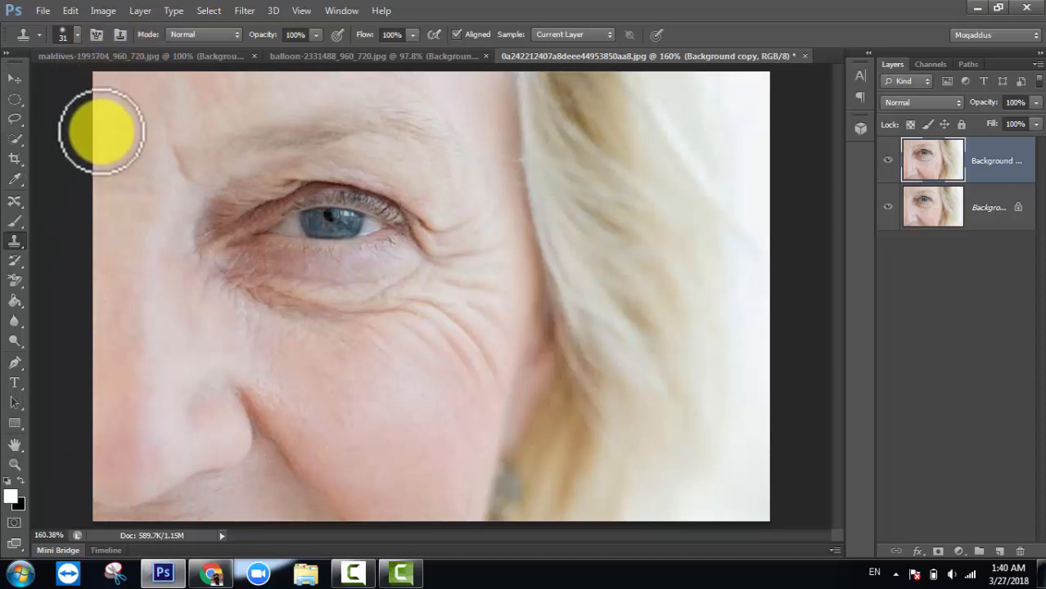
{"action": "left_click", "coordinate": [122, 138], "text": "alt"}
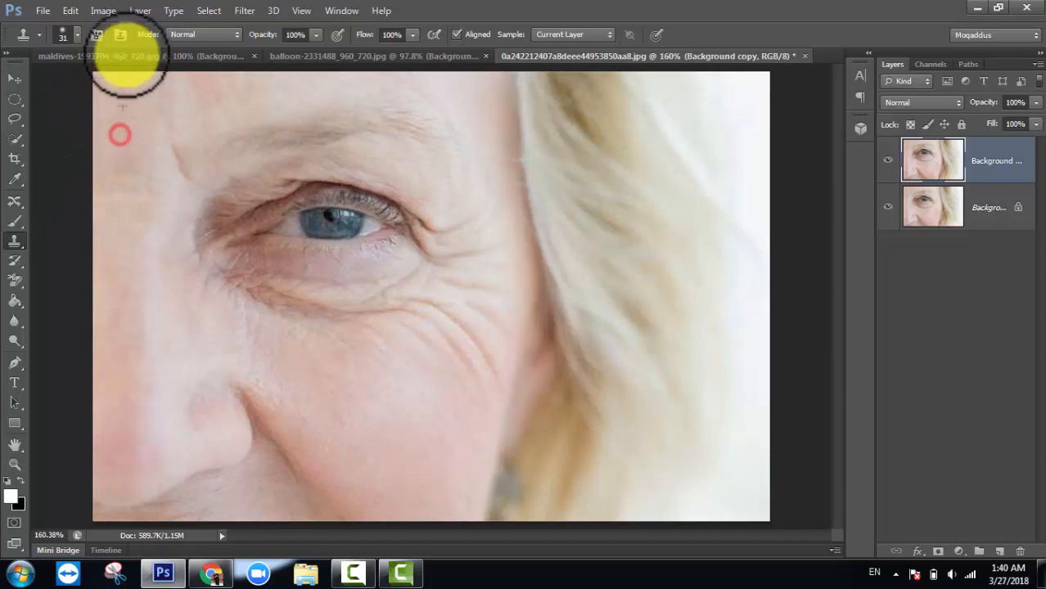
{"action": "left_click", "coordinate": [890, 159]}
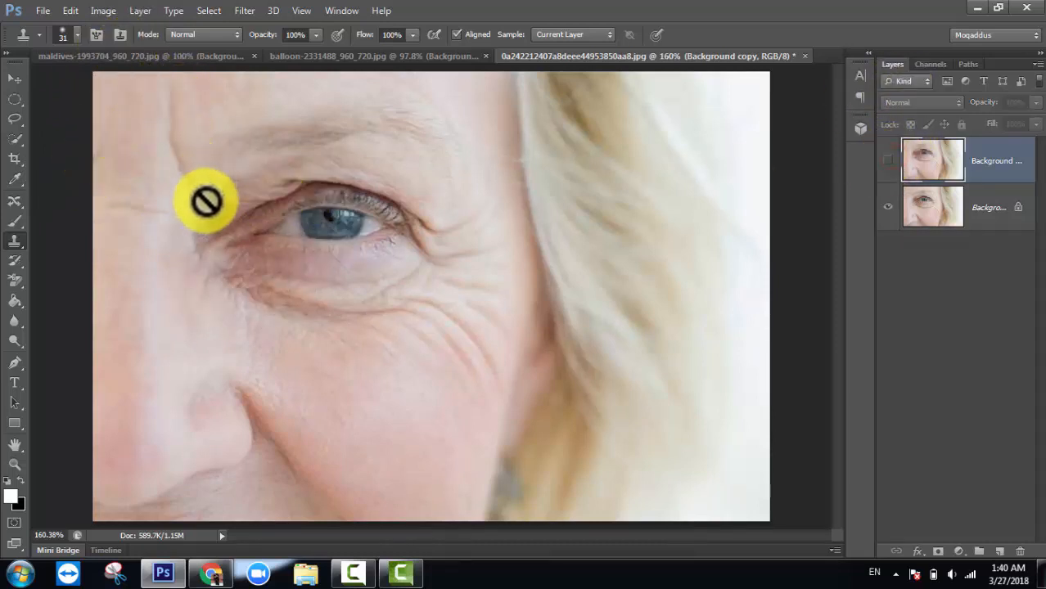
{"action": "left_click", "coordinate": [889, 161]}
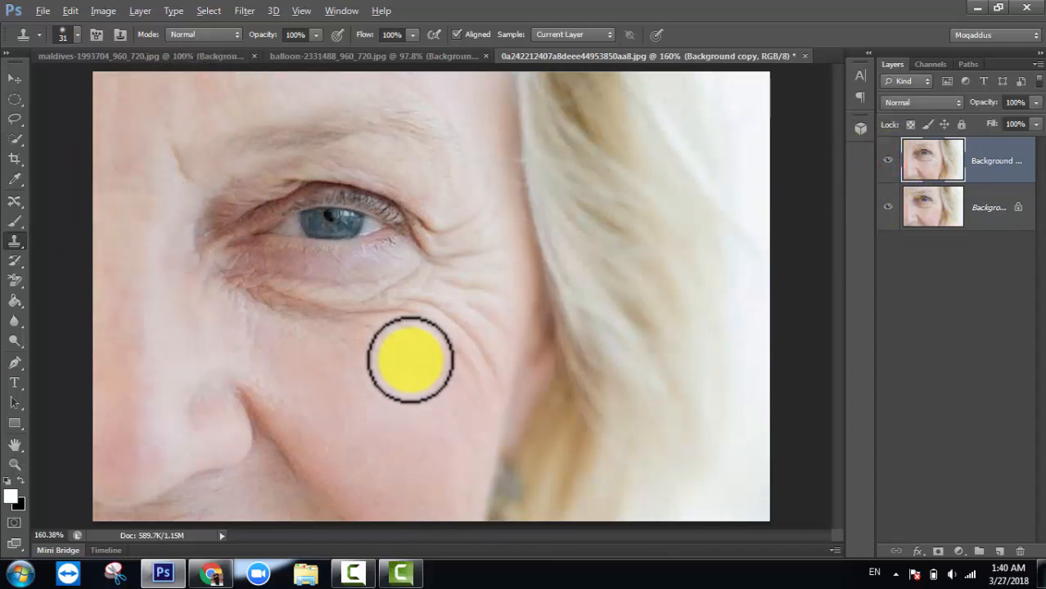
Sample smooth cheek skin and clone it over the curved wrinkles on the upper cheek below the eye's outer corner
{"action": "left_click_drag", "start_coordinate": [408, 347], "coordinate": [402, 327]}
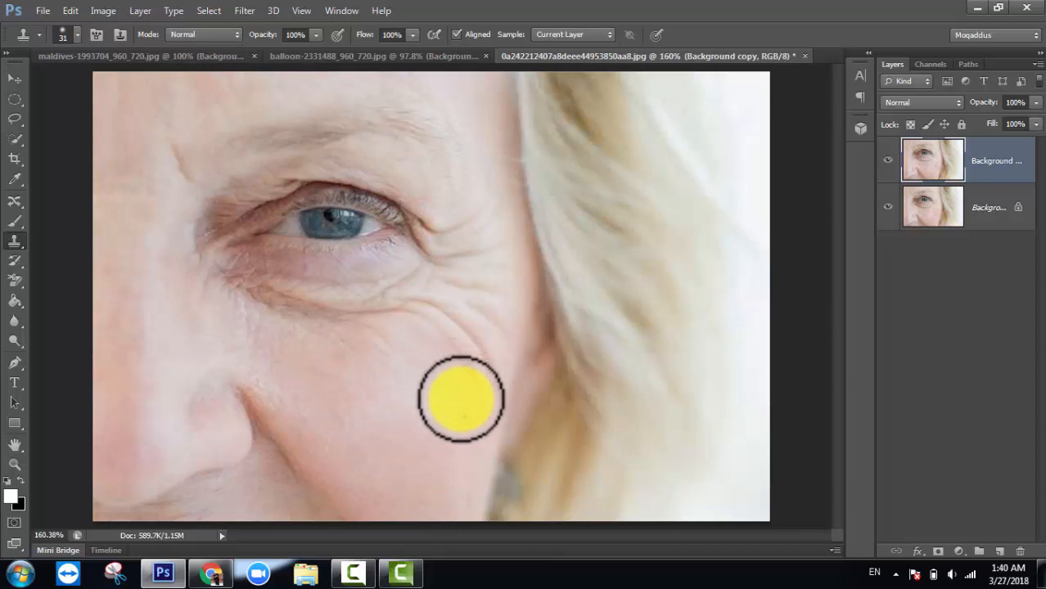
{"action": "left_click", "coordinate": [441, 381], "text": "alt"}
{"action": "left_click_drag", "start_coordinate": [441, 378], "coordinate": [441, 328]}
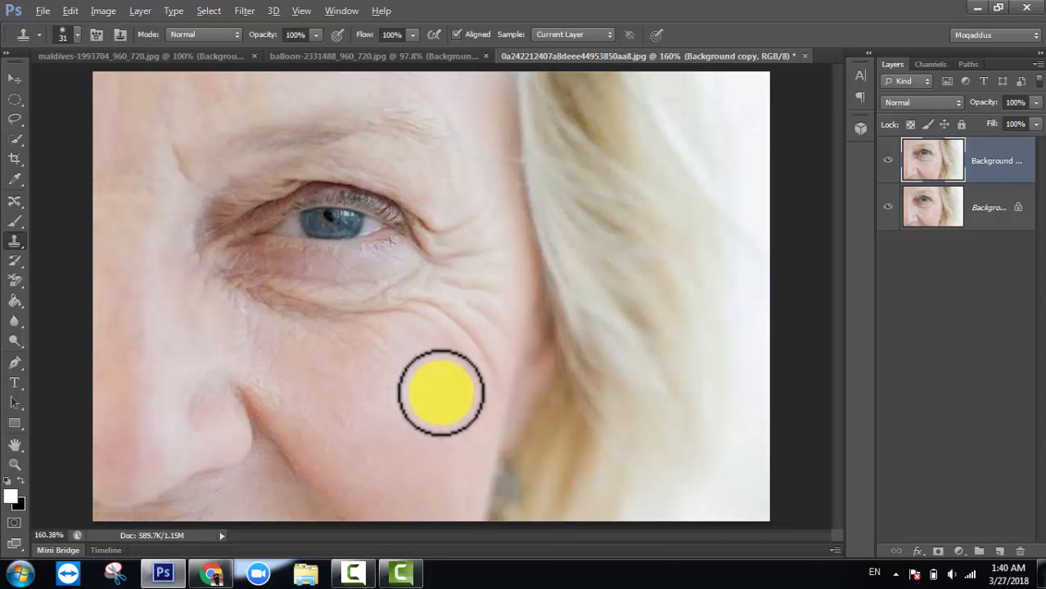
{"action": "left_click_drag", "start_coordinate": [440, 391], "coordinate": [426, 328]}
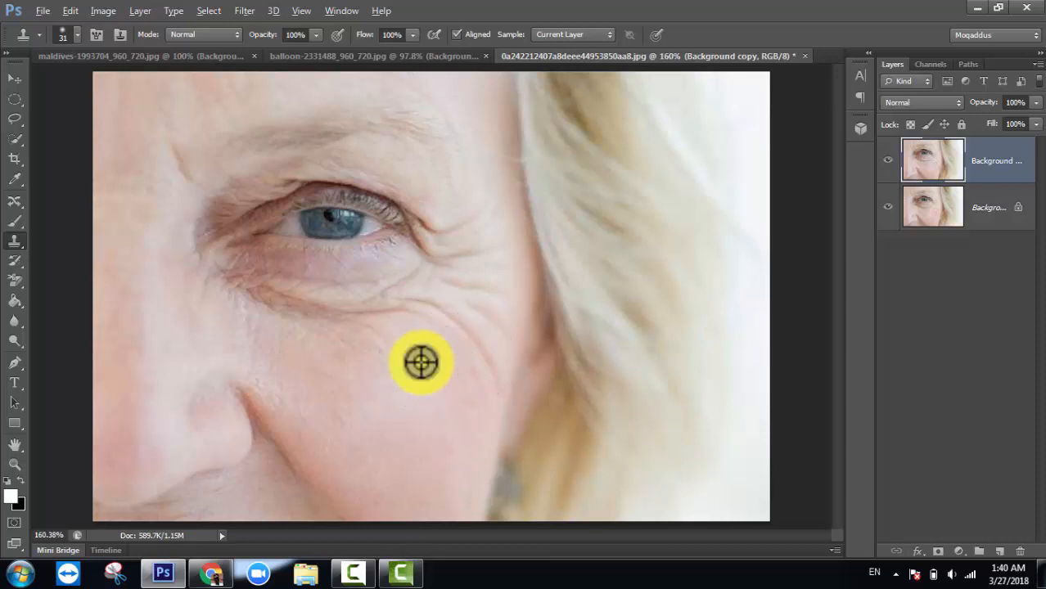
{"action": "left_click_drag", "start_coordinate": [383, 340], "coordinate": [344, 342]}
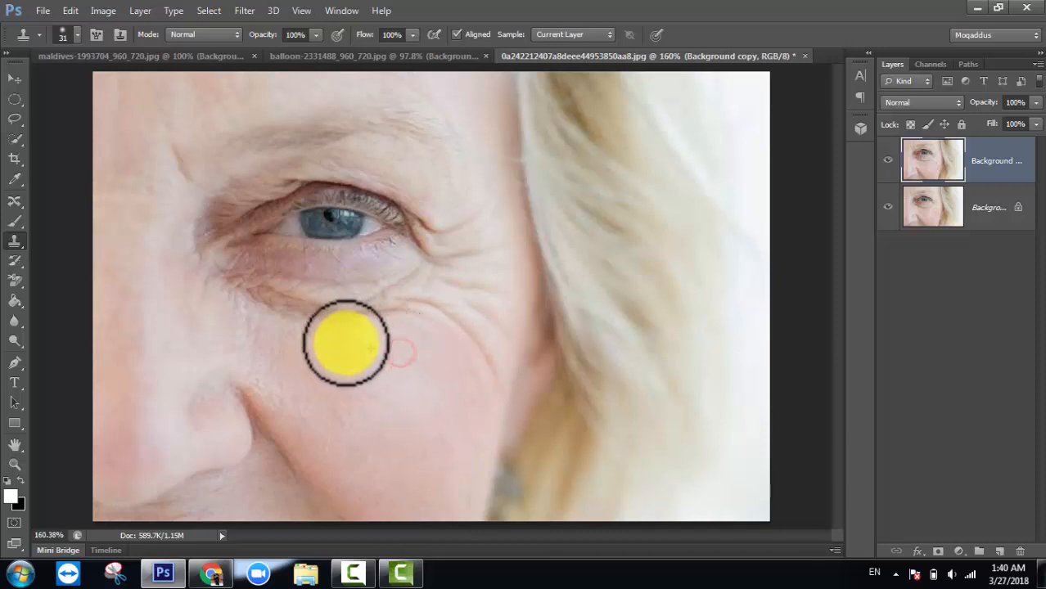
{"action": "left_click", "coordinate": [418, 353], "text": "alt"}
{"action": "mouse_move", "coordinate": [422, 312]}
{"action": "left_mouse_down"}
{"action": "mouse_move", "coordinate": [460, 324]}
{"action": "mouse_move", "coordinate": [490, 362]}
{"action": "left_mouse_up"}
{"action": "left_click", "coordinate": [455, 352]}
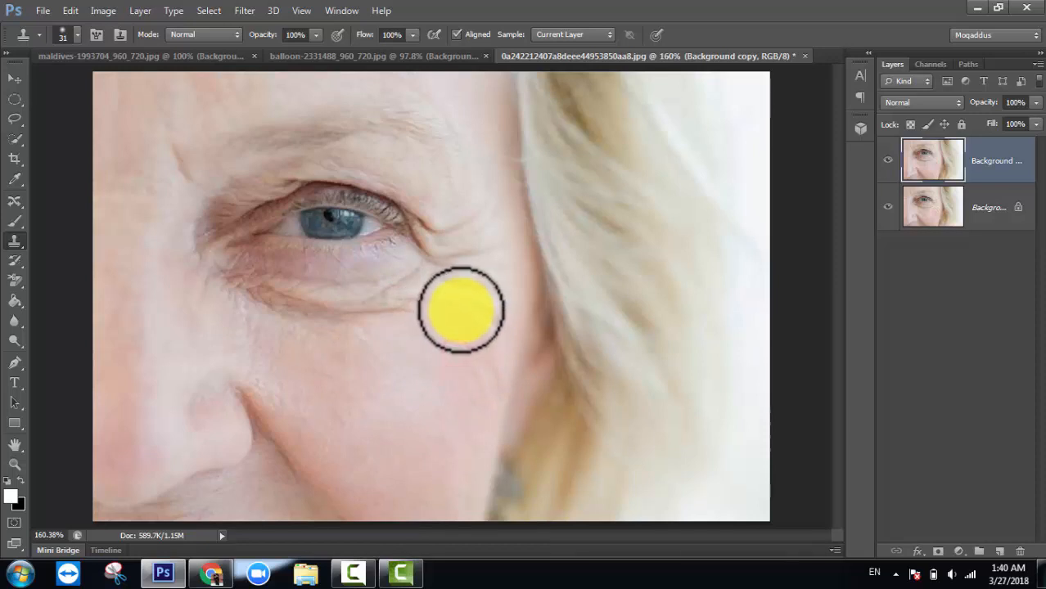
Clone clean skin over the wrinkles between the eye's outer corner and the hairline, and toggle the Background copy layer to compare before and after
{"action": "left_click_drag", "start_coordinate": [462, 306], "coordinate": [495, 328]}
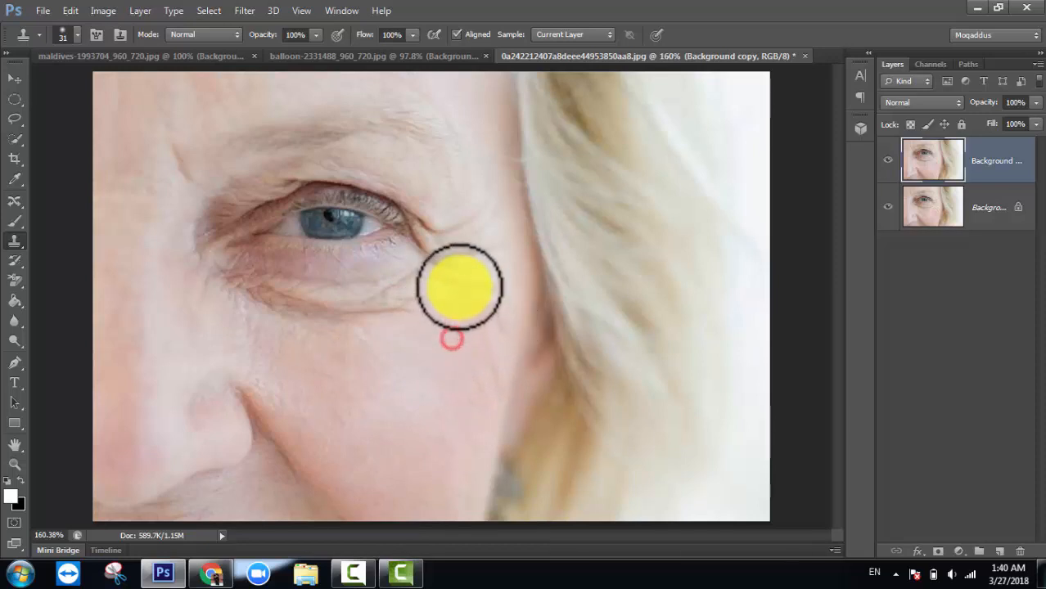
{"action": "left_click", "coordinate": [508, 260]}
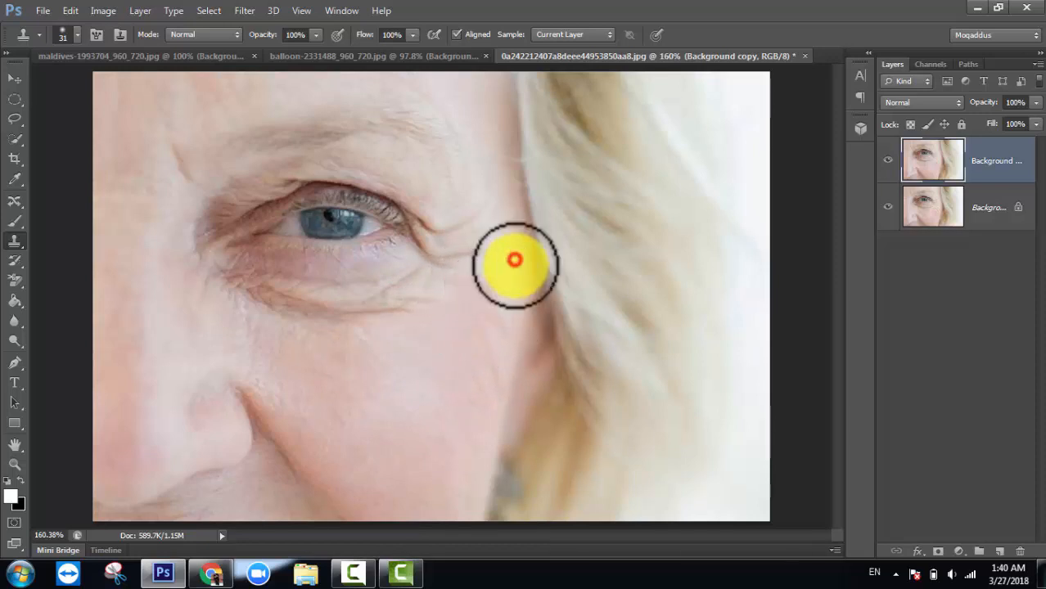
{"action": "left_click", "coordinate": [491, 268]}
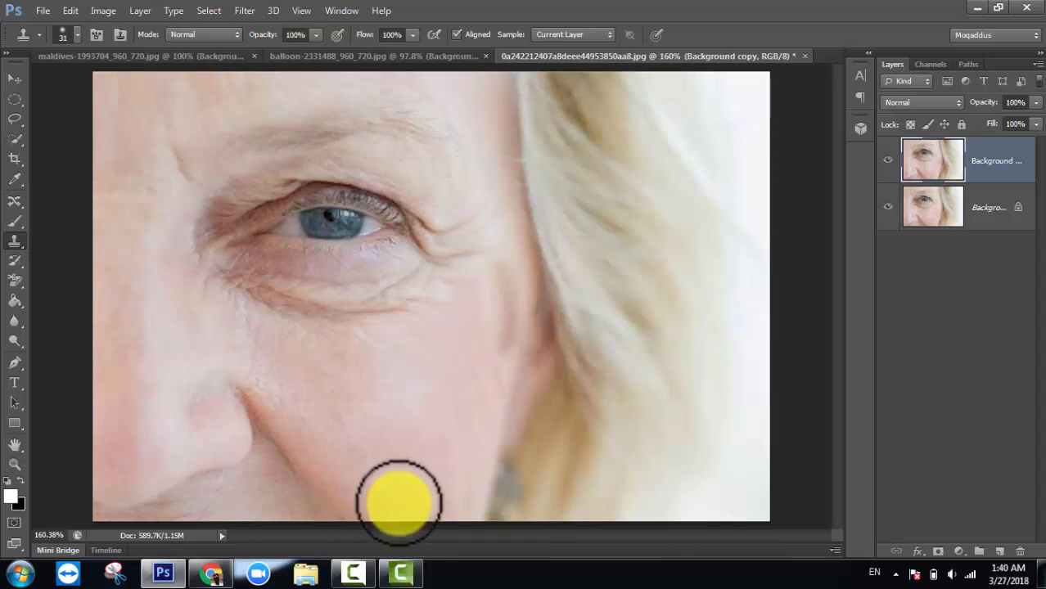
{"action": "mouse_move", "coordinate": [398, 500]}
{"action": "left_mouse_down"}
{"action": "mouse_move", "coordinate": [438, 397]}
{"action": "mouse_move", "coordinate": [244, 298]}
{"action": "mouse_move", "coordinate": [385, 319]}
{"action": "mouse_move", "coordinate": [498, 169]}
{"action": "mouse_move", "coordinate": [483, 150]}
{"action": "mouse_move", "coordinate": [498, 208]}
{"action": "mouse_move", "coordinate": [493, 191]}
{"action": "mouse_move", "coordinate": [493, 229]}
{"action": "mouse_move", "coordinate": [448, 321]}
{"action": "mouse_move", "coordinate": [516, 274]}
{"action": "mouse_move", "coordinate": [492, 180]}
{"action": "left_mouse_up"}
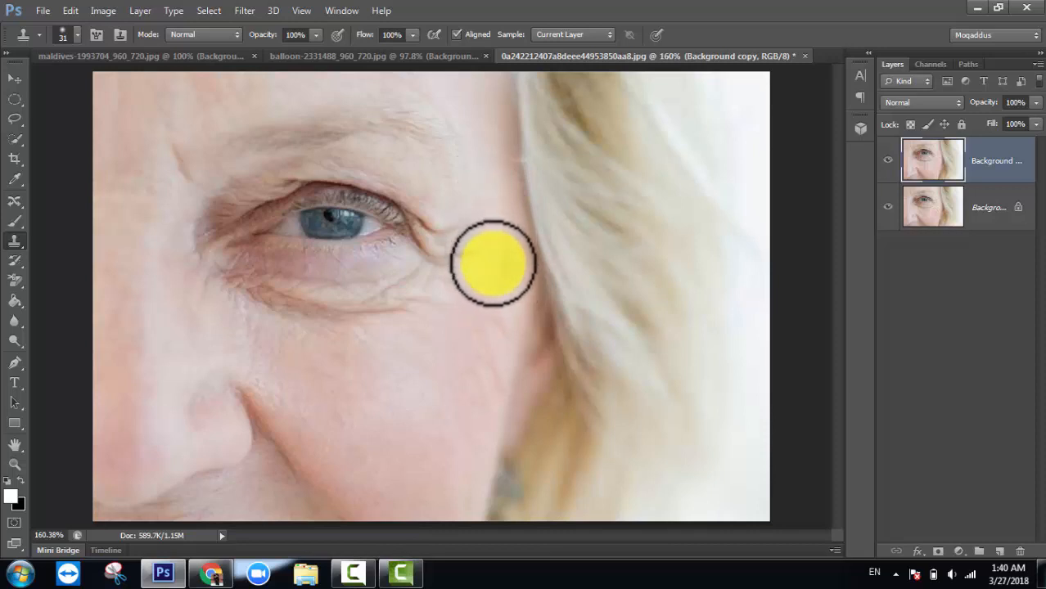
{"action": "left_click_drag", "start_coordinate": [495, 278], "coordinate": [494, 199]}
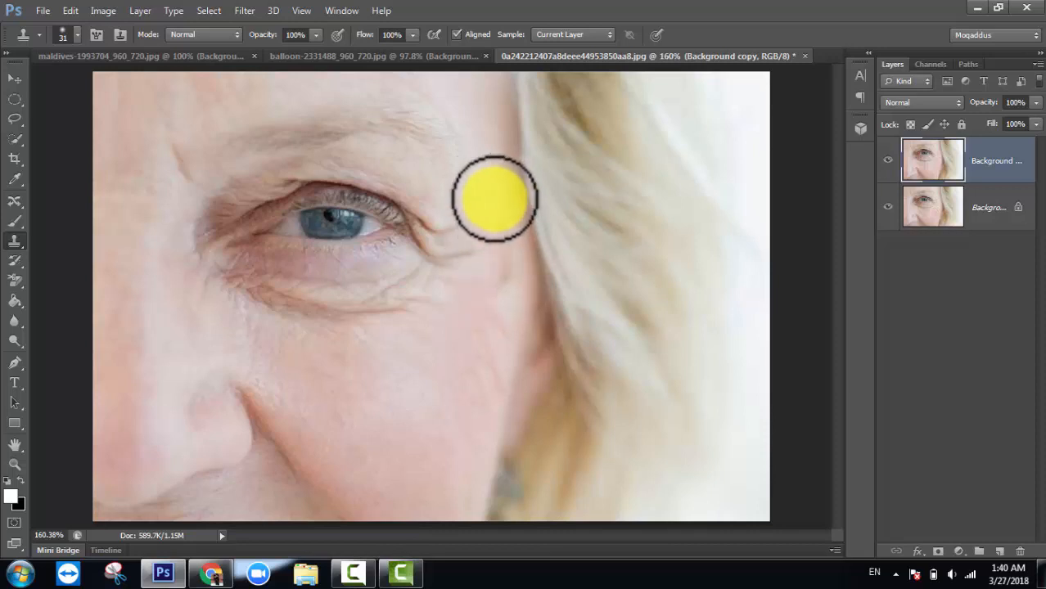
{"action": "left_click", "coordinate": [490, 135], "text": "alt"}
{"action": "mouse_move", "coordinate": [491, 151]}
{"action": "left_mouse_down"}
{"action": "mouse_move", "coordinate": [508, 253]}
{"action": "mouse_move", "coordinate": [495, 329]}
{"action": "mouse_move", "coordinate": [513, 289]}
{"action": "mouse_move", "coordinate": [493, 364]}
{"action": "mouse_move", "coordinate": [396, 422]}
{"action": "mouse_move", "coordinate": [508, 233]}
{"action": "left_mouse_up"}
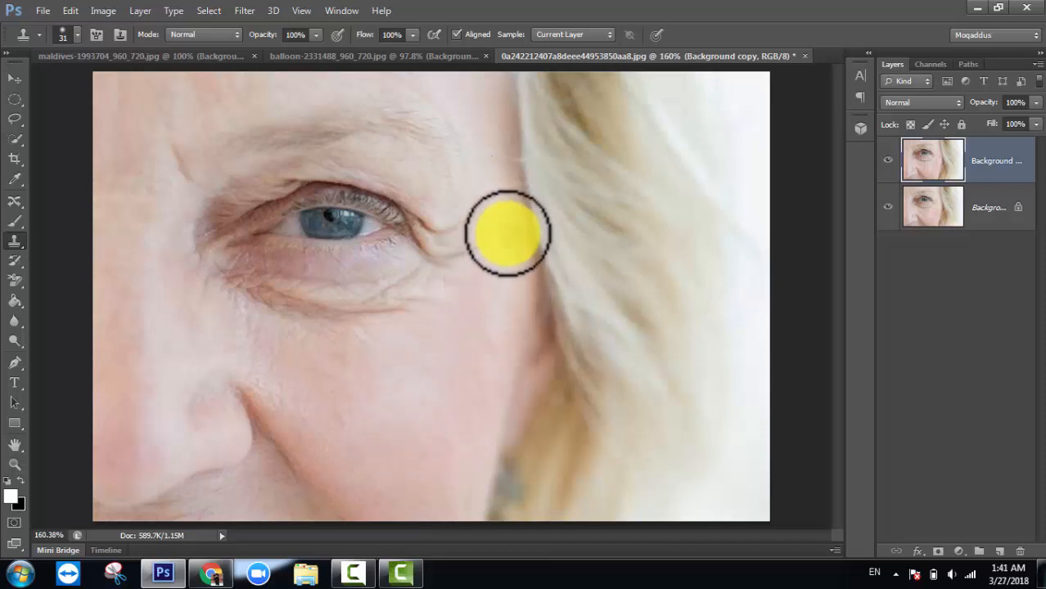
{"action": "left_click", "coordinate": [887, 161]}
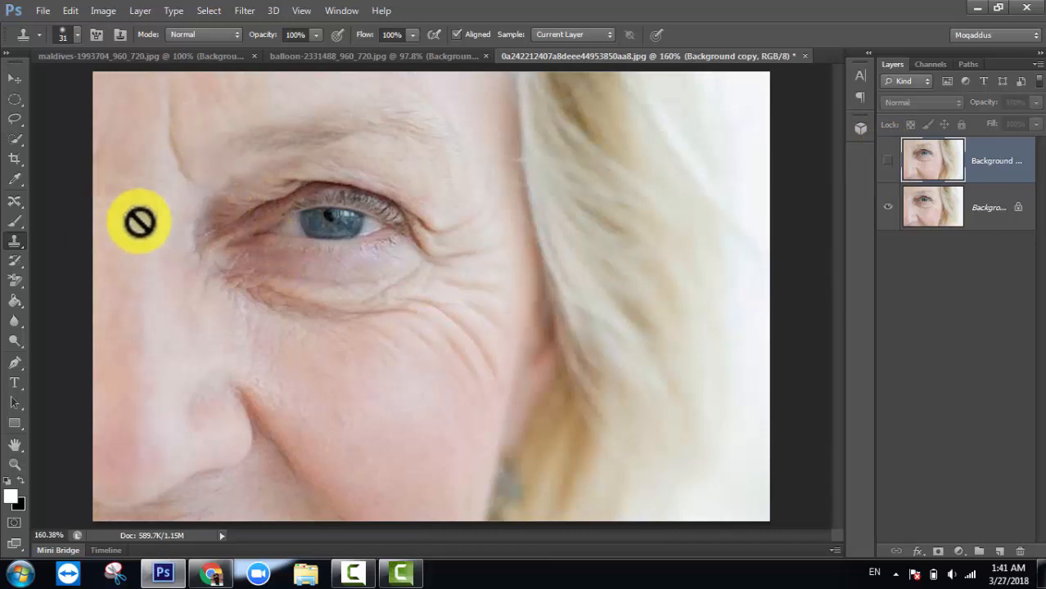
{"action": "left_click", "coordinate": [890, 162]}
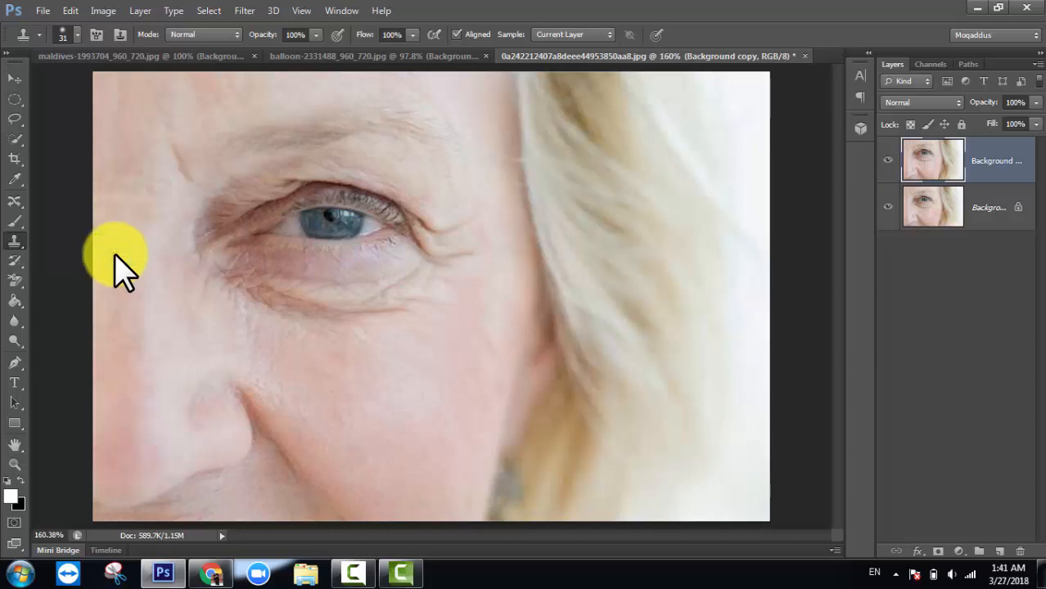
Create a new blank document with the Default Photoshop Size preset and a white background, and choose the Pattern Stamp Tool
{"action": "key", "text": "ctrl+n"}
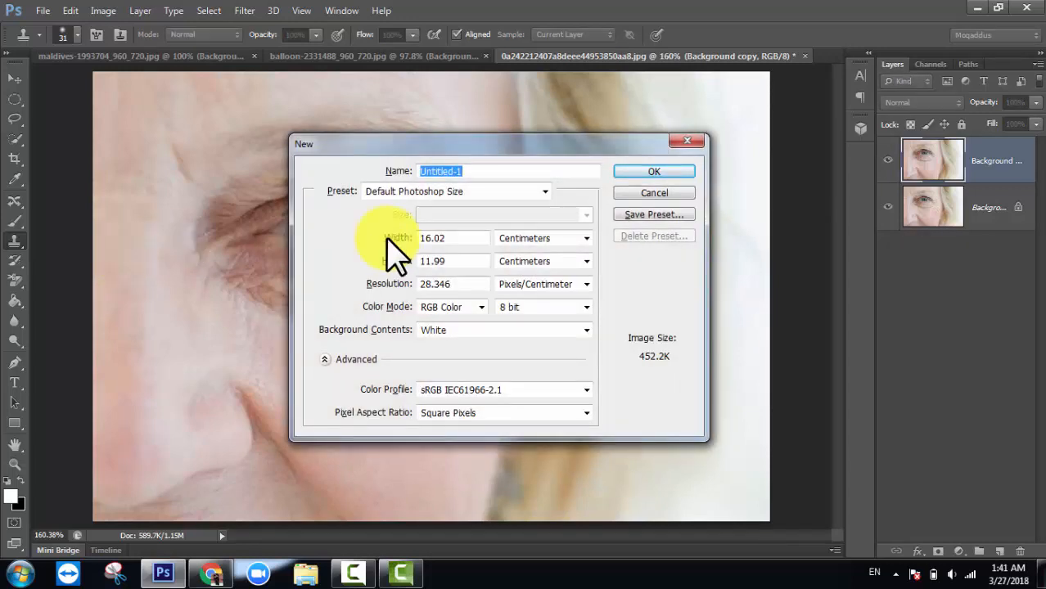
{"action": "left_click", "coordinate": [670, 171]}
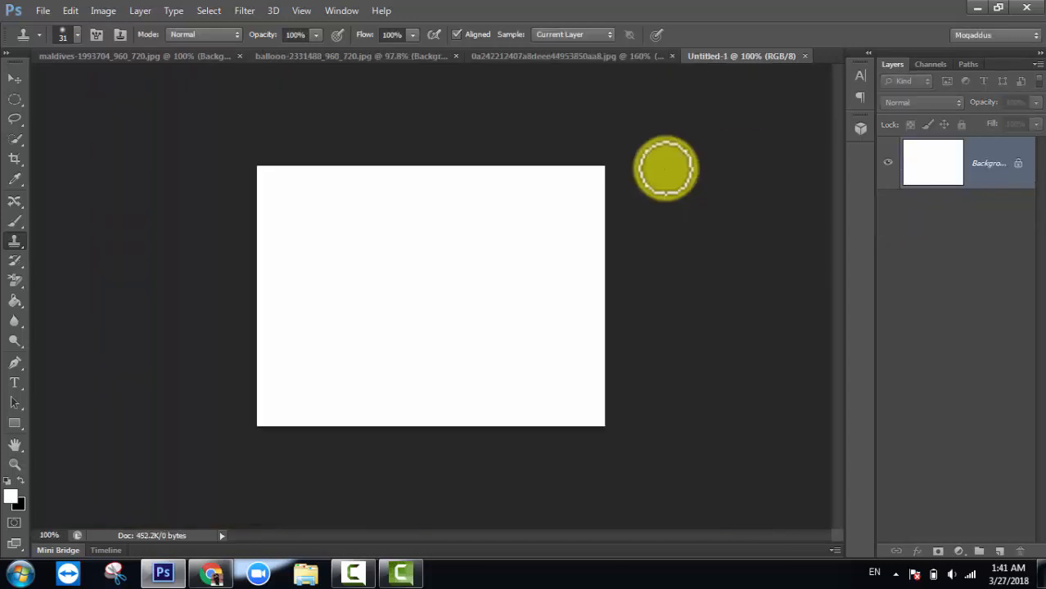
{"action": "key", "text": "ctrl+plus"}
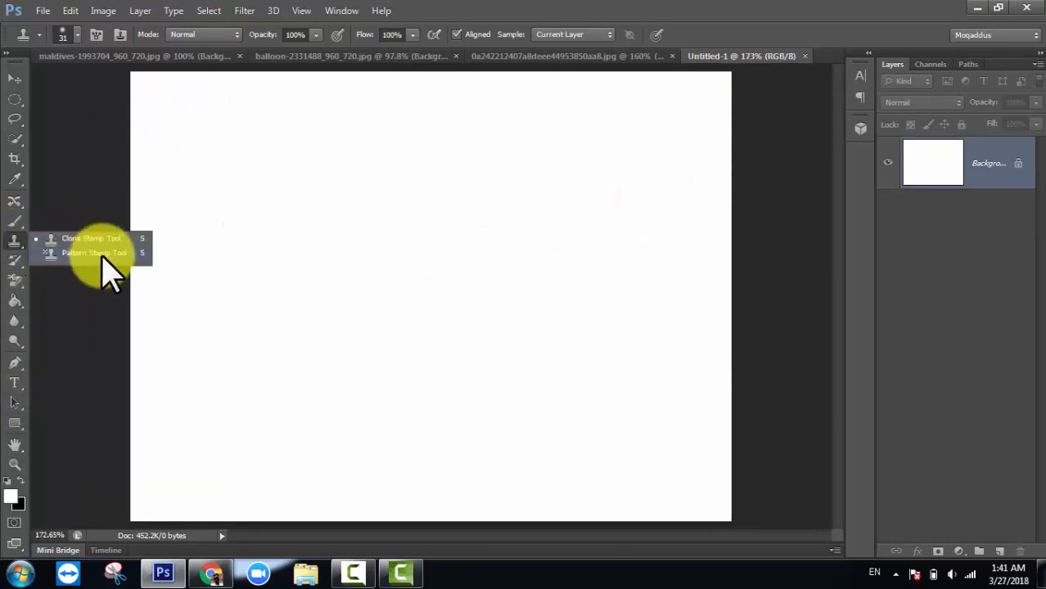
{"action": "left_click", "coordinate": [98, 253]}
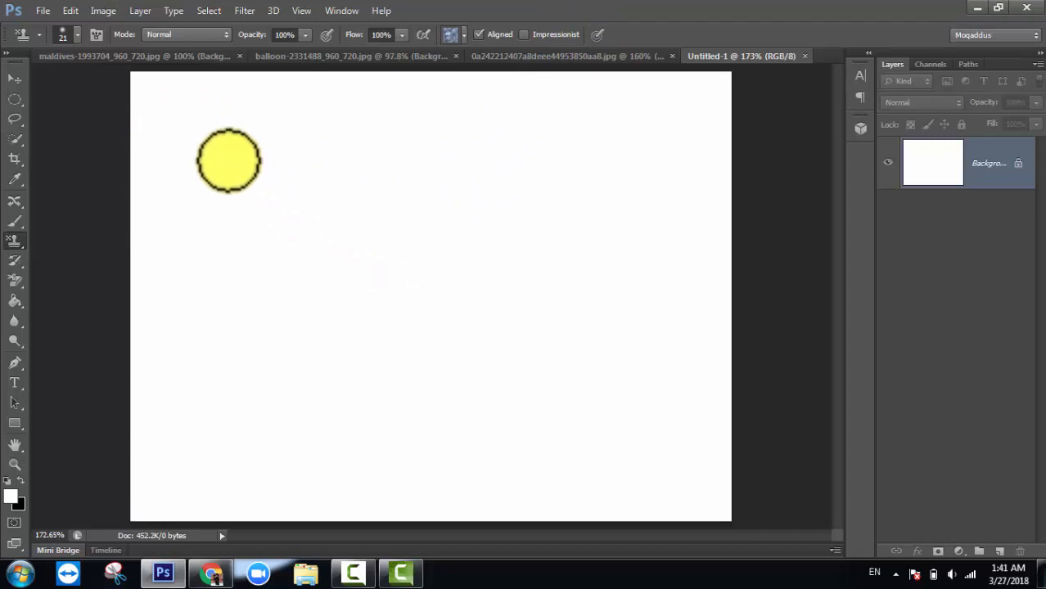
Paint a band across the top of the canvas, the letters MAC and a wavy underline with the blue bubble pattern
{"action": "mouse_move", "coordinate": [133, 103]}
{"action": "left_mouse_down"}
{"action": "mouse_move", "coordinate": [685, 97]}
{"action": "mouse_move", "coordinate": [714, 112]}
{"action": "mouse_move", "coordinate": [172, 112]}
{"action": "mouse_move", "coordinate": [141, 129]}
{"action": "mouse_move", "coordinate": [595, 120]}
{"action": "mouse_move", "coordinate": [717, 140]}
{"action": "left_mouse_up"}
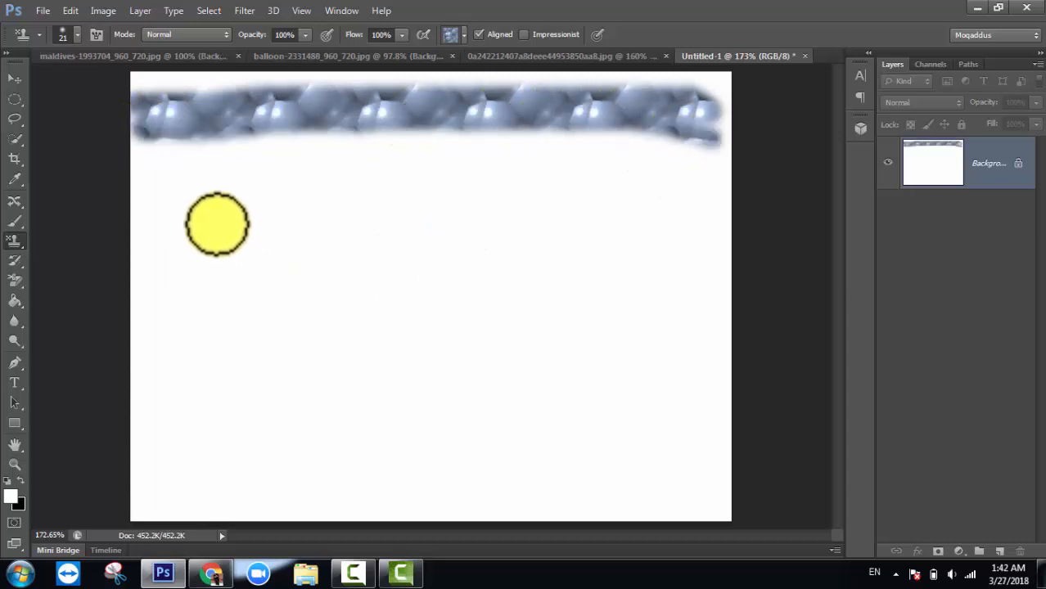
{"action": "mouse_move", "coordinate": [213, 211]}
{"action": "left_mouse_down"}
{"action": "mouse_move", "coordinate": [193, 397]}
{"action": "mouse_move", "coordinate": [218, 245]}
{"action": "mouse_move", "coordinate": [289, 306]}
{"action": "mouse_move", "coordinate": [395, 207]}
{"action": "mouse_move", "coordinate": [393, 378]}
{"action": "left_mouse_up"}
{"action": "left_click_drag", "start_coordinate": [451, 212], "coordinate": [458, 311]}
{"action": "mouse_move", "coordinate": [459, 383]}
{"action": "left_mouse_down"}
{"action": "mouse_move", "coordinate": [468, 214]}
{"action": "mouse_move", "coordinate": [484, 220]}
{"action": "mouse_move", "coordinate": [527, 306]}
{"action": "mouse_move", "coordinate": [531, 380]}
{"action": "left_mouse_up"}
{"action": "left_click_drag", "start_coordinate": [521, 298], "coordinate": [465, 291]}
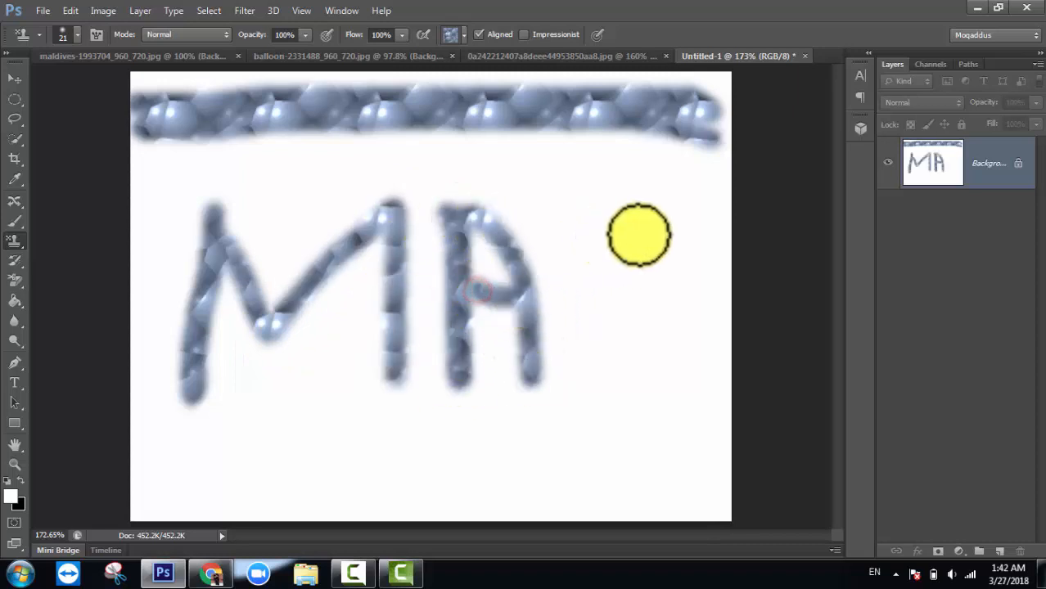
{"action": "mouse_move", "coordinate": [661, 212]}
{"action": "left_mouse_down"}
{"action": "mouse_move", "coordinate": [618, 237]}
{"action": "mouse_move", "coordinate": [603, 341]}
{"action": "mouse_move", "coordinate": [633, 384]}
{"action": "mouse_move", "coordinate": [667, 375]}
{"action": "mouse_move", "coordinate": [694, 324]}
{"action": "left_mouse_up"}
{"action": "mouse_move", "coordinate": [180, 450]}
{"action": "left_mouse_down"}
{"action": "mouse_move", "coordinate": [369, 465]}
{"action": "mouse_move", "coordinate": [534, 451]}
{"action": "mouse_move", "coordinate": [633, 460]}
{"action": "mouse_move", "coordinate": [678, 446]}
{"action": "left_mouse_up"}
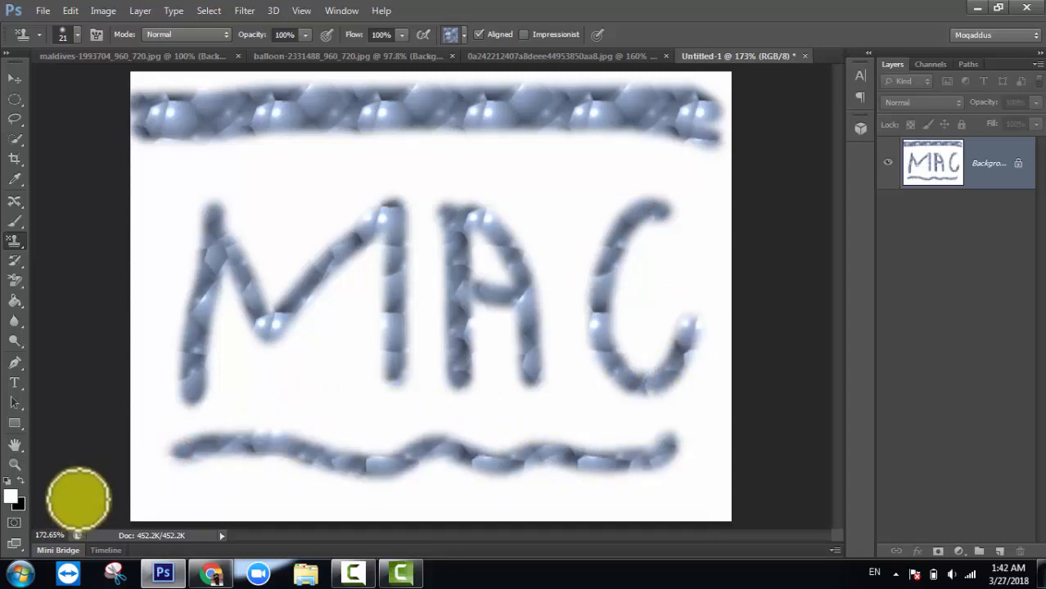
Switch to the rainbow-striped pattern and paint a short wavy stroke above the letters
{"action": "left_click", "coordinate": [464, 34]}
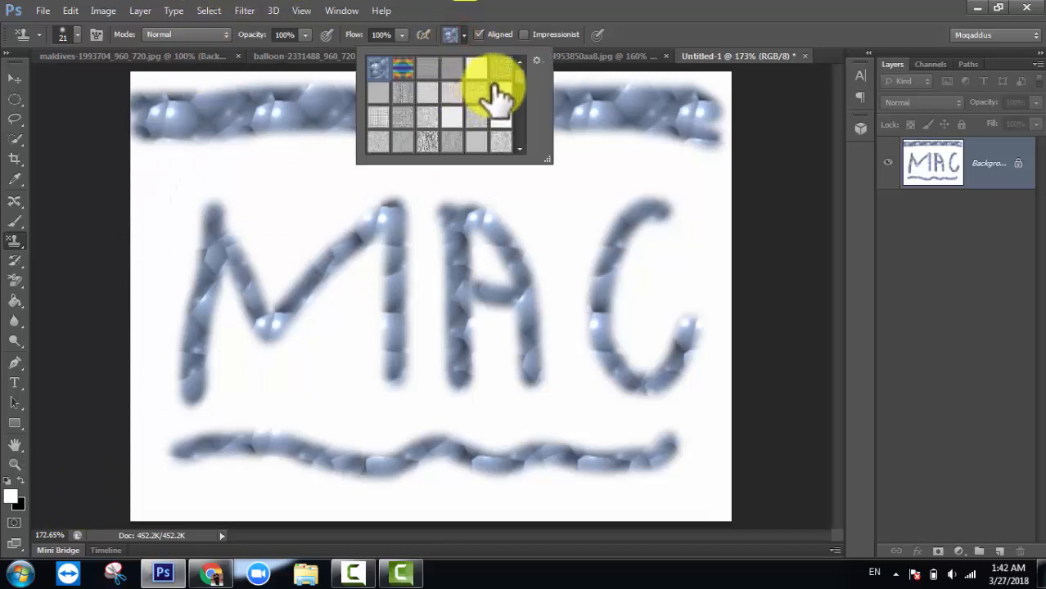
{"action": "left_click", "coordinate": [402, 70]}
{"action": "mouse_move", "coordinate": [263, 189]}
{"action": "left_mouse_down"}
{"action": "mouse_move", "coordinate": [386, 174]}
{"action": "mouse_move", "coordinate": [520, 168]}
{"action": "left_mouse_up"}
Paint a scalloped line below the letters with the golden-brown pattern and a V-shaped stroke over the M with the reddish-brown pattern
{"action": "left_click", "coordinate": [463, 34]}
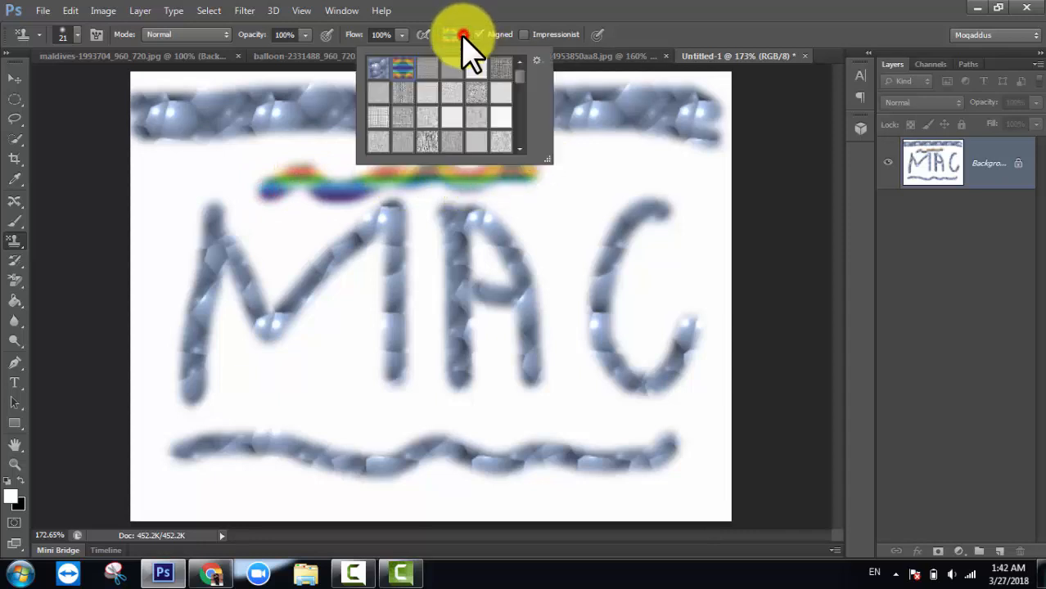
{"action": "left_click_drag", "start_coordinate": [518, 79], "coordinate": [518, 101]}
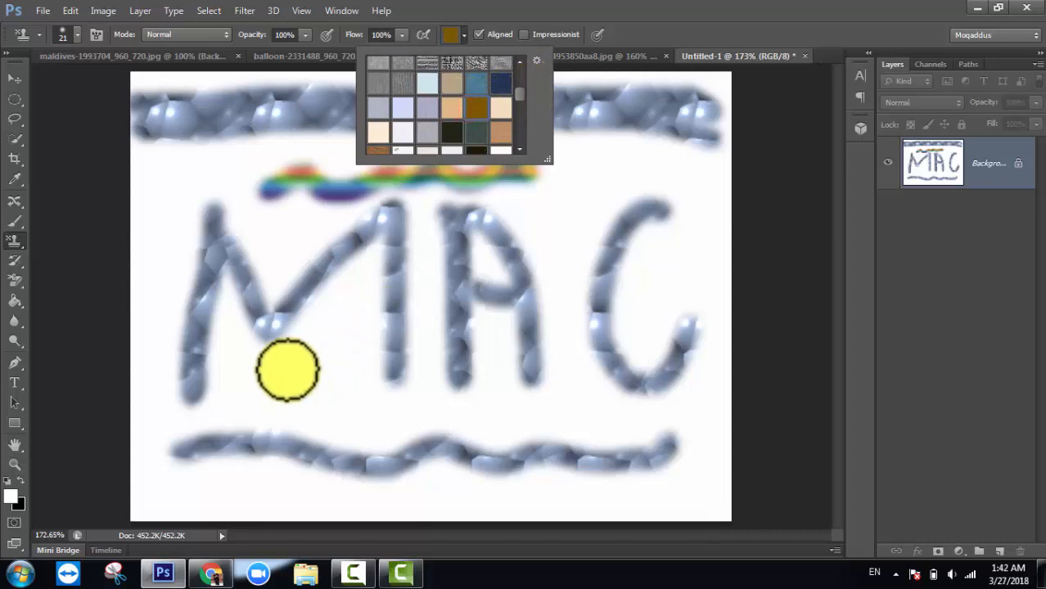
{"action": "mouse_move", "coordinate": [230, 350]}
{"action": "left_mouse_down"}
{"action": "mouse_move", "coordinate": [292, 405]}
{"action": "mouse_move", "coordinate": [361, 353]}
{"action": "mouse_move", "coordinate": [380, 396]}
{"action": "mouse_move", "coordinate": [410, 405]}
{"action": "mouse_move", "coordinate": [427, 386]}
{"action": "mouse_move", "coordinate": [443, 406]}
{"action": "mouse_move", "coordinate": [483, 417]}
{"action": "mouse_move", "coordinate": [506, 383]}
{"action": "mouse_move", "coordinate": [531, 413]}
{"action": "mouse_move", "coordinate": [578, 394]}
{"action": "mouse_move", "coordinate": [613, 413]}
{"action": "mouse_move", "coordinate": [691, 413]}
{"action": "left_mouse_up"}
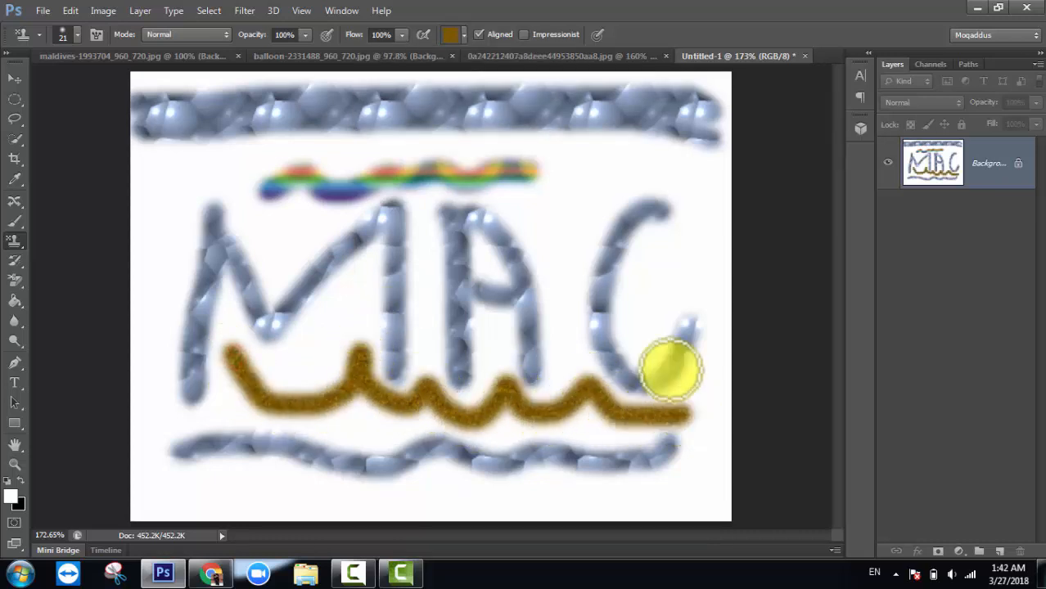
{"action": "left_click", "coordinate": [460, 36]}
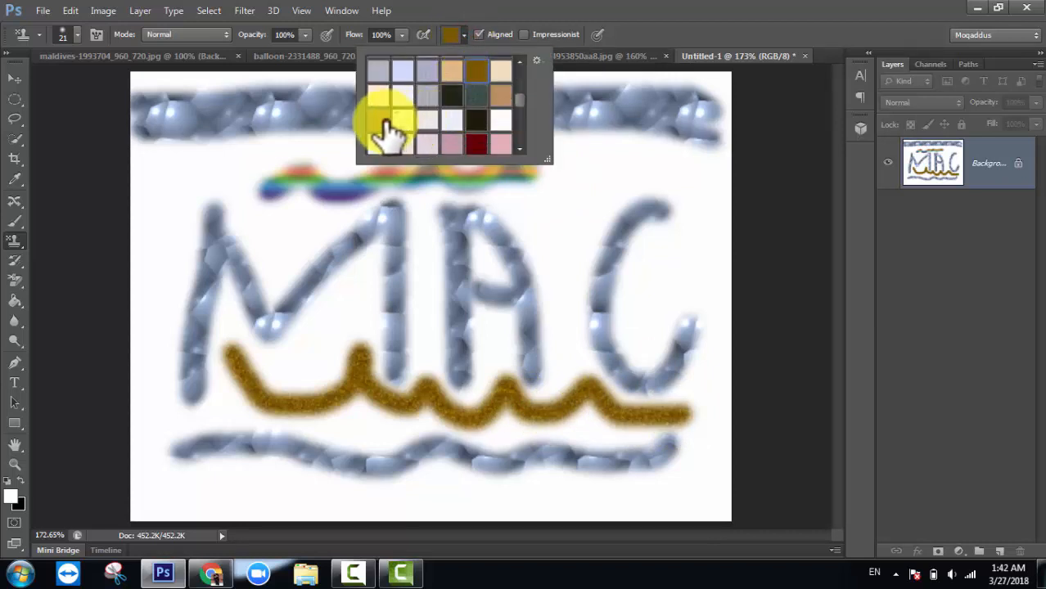
{"action": "left_click", "coordinate": [386, 131]}
{"action": "left_click", "coordinate": [199, 169]}
{"action": "mouse_move", "coordinate": [199, 169]}
{"action": "left_mouse_down"}
{"action": "mouse_move", "coordinate": [265, 250]}
{"action": "mouse_move", "coordinate": [321, 213]}
{"action": "mouse_move", "coordinate": [362, 209]}
{"action": "left_mouse_up"}
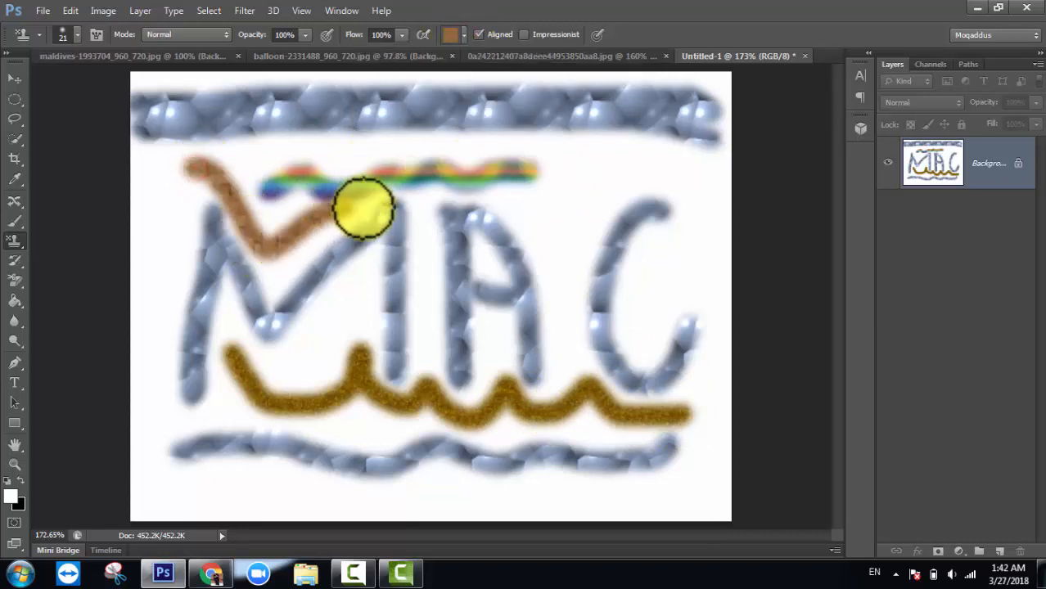
Choose the dark red pattern, enlarge the brush to 143 px and paint over the entire canvas
{"action": "left_click", "coordinate": [465, 33]}
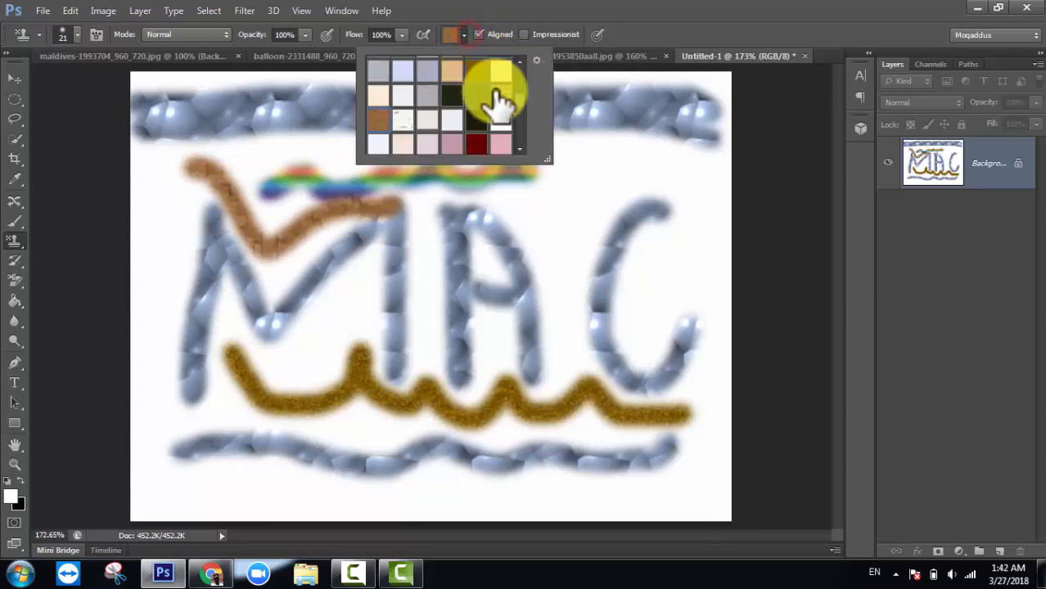
{"action": "left_click", "coordinate": [477, 145]}
{"action": "left_click", "coordinate": [552, 231]}
{"action": "mouse_move", "coordinate": [553, 233]}
{"action": "left_mouse_down"}
{"action": "mouse_move", "coordinate": [649, 165]}
{"action": "mouse_move", "coordinate": [694, 174]}
{"action": "mouse_move", "coordinate": [691, 241]}
{"action": "mouse_move", "coordinate": [648, 280]}
{"action": "mouse_move", "coordinate": [666, 302]}
{"action": "mouse_move", "coordinate": [686, 283]}
{"action": "mouse_move", "coordinate": [714, 353]}
{"action": "mouse_move", "coordinate": [713, 451]}
{"action": "mouse_move", "coordinate": [698, 485]}
{"action": "mouse_move", "coordinate": [511, 522]}
{"action": "mouse_move", "coordinate": [163, 485]}
{"action": "left_mouse_up"}
{"action": "right_click", "coordinate": [300, 199]}
{"action": "left_click_drag", "start_coordinate": [332, 231], "coordinate": [525, 233]}
{"action": "left_click", "coordinate": [533, 238]}
{"action": "mouse_move", "coordinate": [616, 192]}
{"action": "left_mouse_down"}
{"action": "mouse_move", "coordinate": [257, 369]}
{"action": "mouse_move", "coordinate": [276, 250]}
{"action": "mouse_move", "coordinate": [588, 408]}
{"action": "mouse_move", "coordinate": [306, 241]}
{"action": "mouse_move", "coordinate": [87, 147]}
{"action": "mouse_move", "coordinate": [346, 151]}
{"action": "mouse_move", "coordinate": [507, 378]}
{"action": "mouse_move", "coordinate": [709, 516]}
{"action": "mouse_move", "coordinate": [145, 169]}
{"action": "mouse_move", "coordinate": [666, 211]}
{"action": "mouse_move", "coordinate": [194, 464]}
{"action": "mouse_move", "coordinate": [344, 536]}
{"action": "mouse_move", "coordinate": [604, 182]}
{"action": "mouse_move", "coordinate": [547, 137]}
{"action": "mouse_move", "coordinate": [539, 145]}
{"action": "mouse_move", "coordinate": [303, 57]}
{"action": "left_mouse_up"}
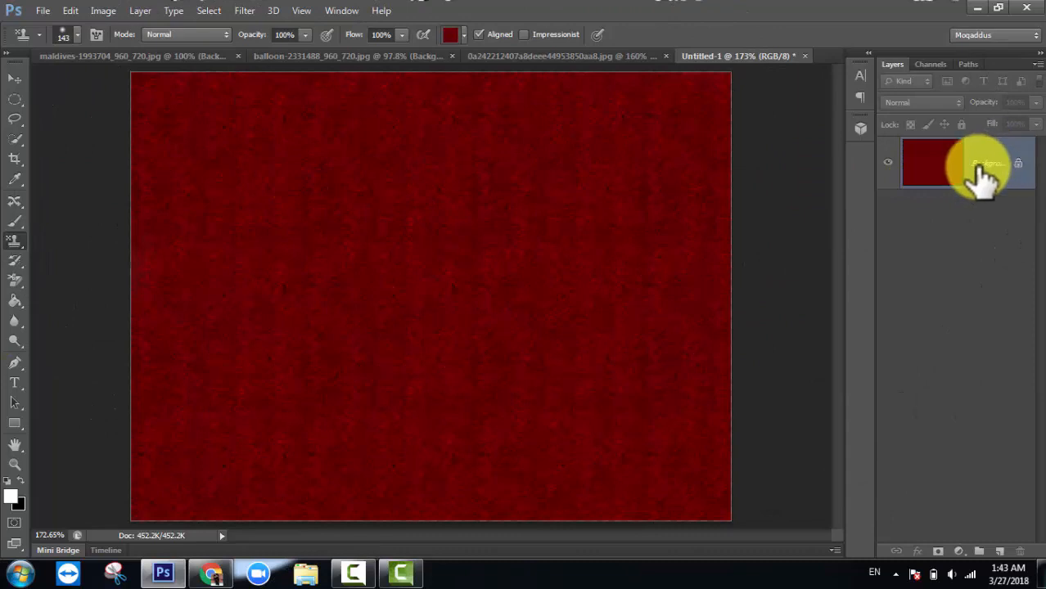
{"action": "left_click_drag", "start_coordinate": [980, 173], "coordinate": [986, 296]}
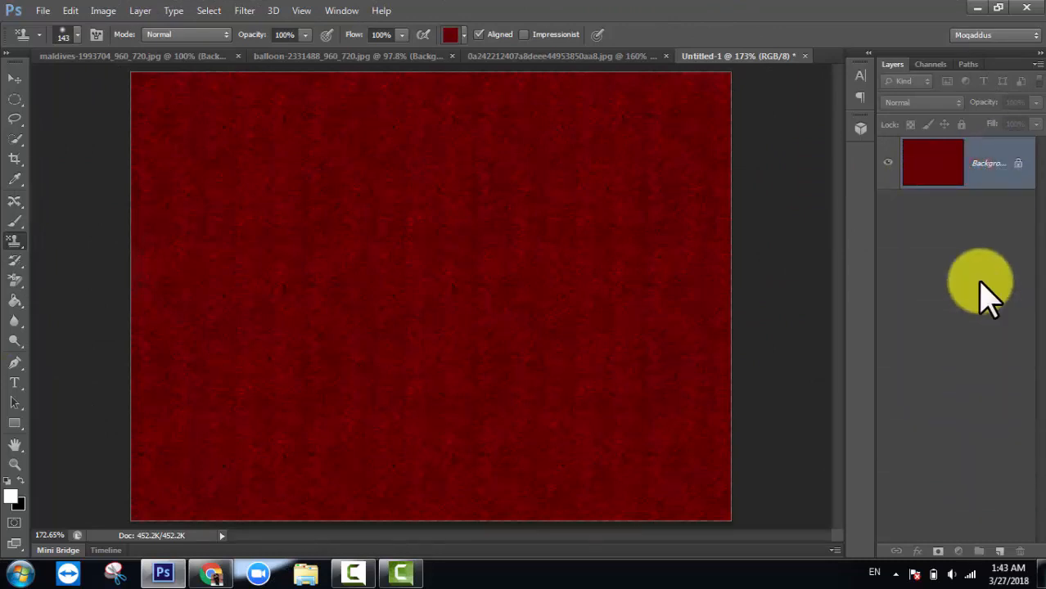
Undo all the pattern strokes in the new document back to the blank white canvas
{"action": "key", "text": "ctrl+z"}
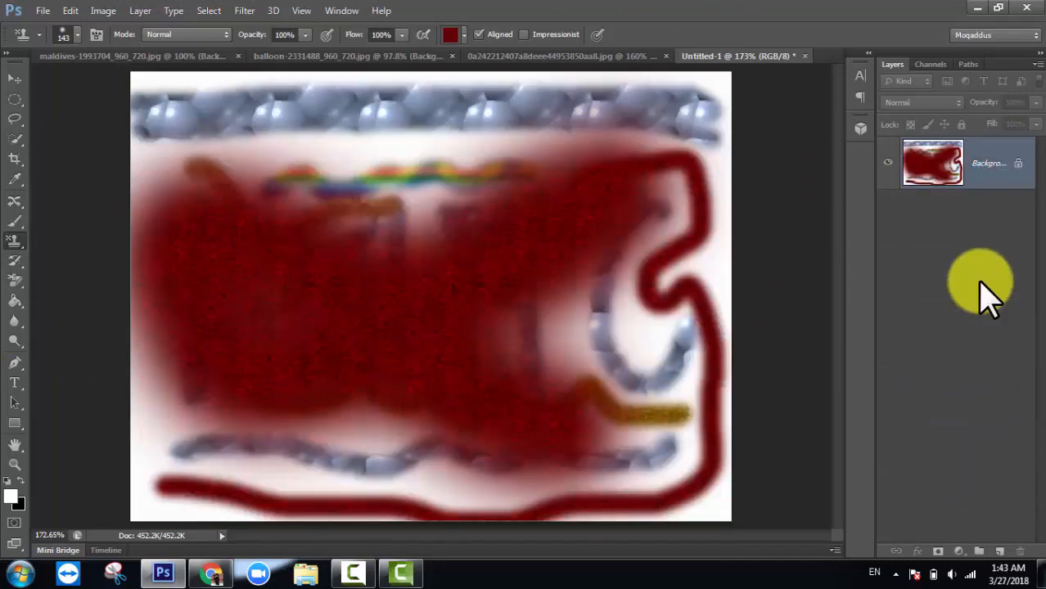
{"action": "key", "text": "ctrl+alt+z"}
{"action": "key", "text": "ctrl+alt+z"}
{"action": "key", "text": "ctrl+alt+z"}
{"action": "key", "text": "ctrl+alt+z"}
{"action": "key", "text": "ctrl+alt+z"}
{"action": "key", "text": "ctrl+alt+z"}
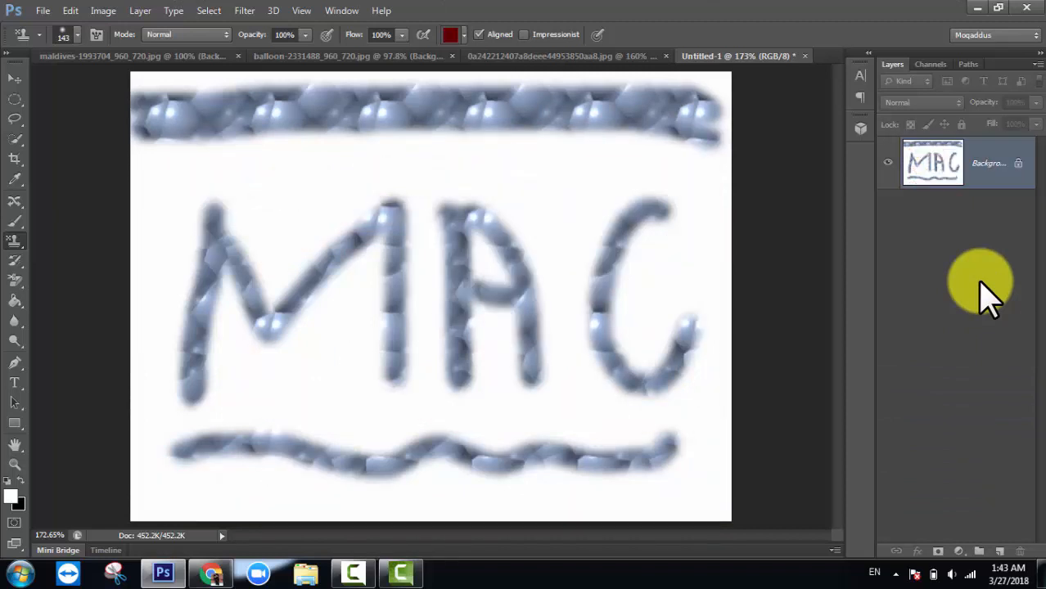
{"action": "key", "text": "ctrl+alt+z"}
{"action": "key", "text": "ctrl+alt+z"}
{"action": "key", "text": "ctrl+alt+z"}
{"action": "key", "text": "ctrl+alt+z"}
{"action": "key", "text": "ctrl+alt+z"}
{"action": "key", "text": "ctrl+alt+z"}
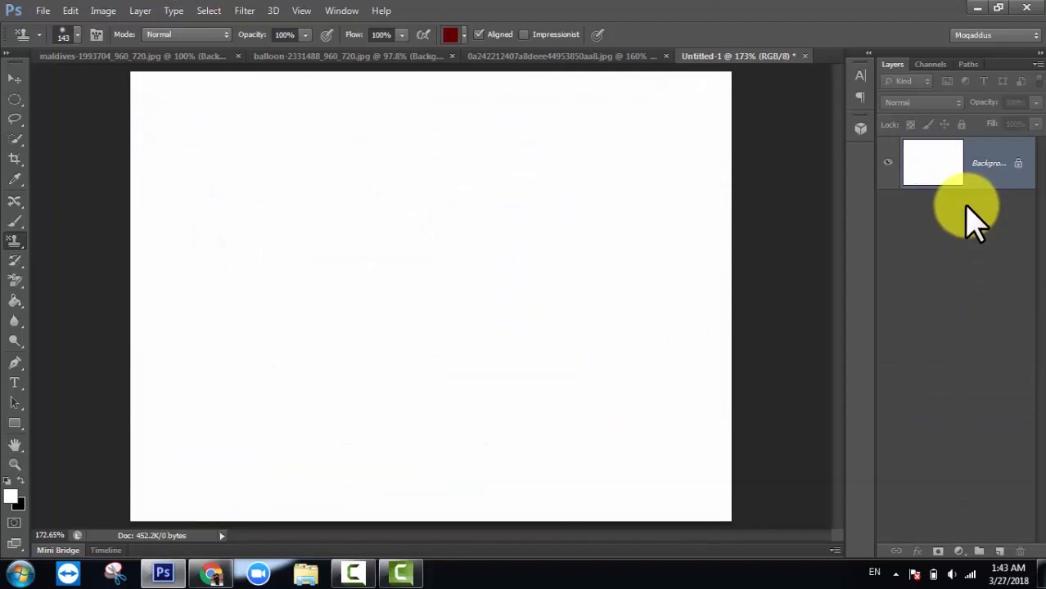
Duplicate the blank Background layer and paint a dark red pattern band across the top with a 44 px brush at 0% hardness
{"action": "left_click_drag", "start_coordinate": [969, 172], "coordinate": [999, 551]}
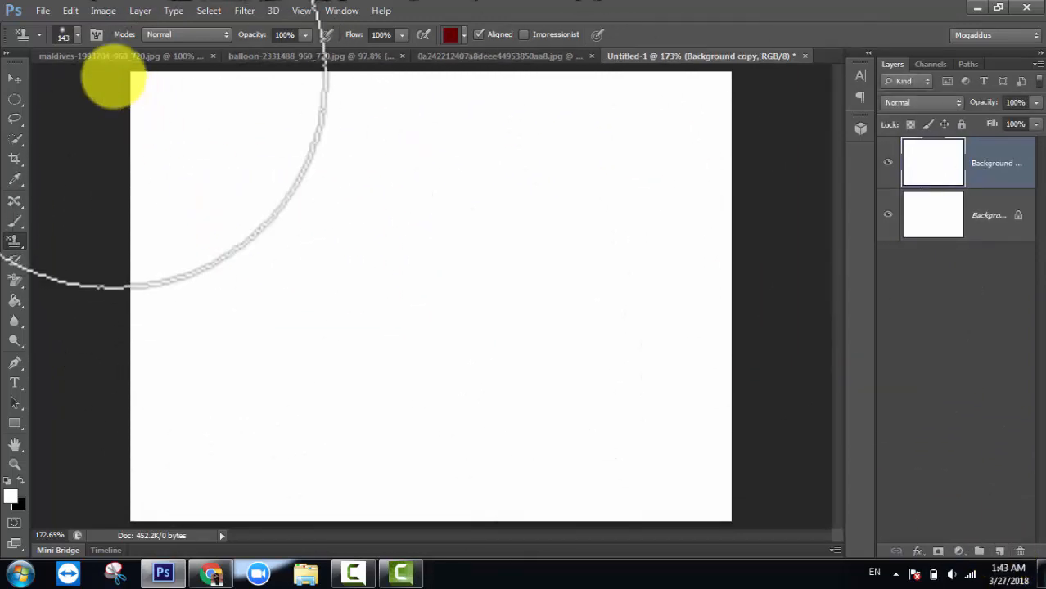
{"action": "left_click", "coordinate": [76, 34]}
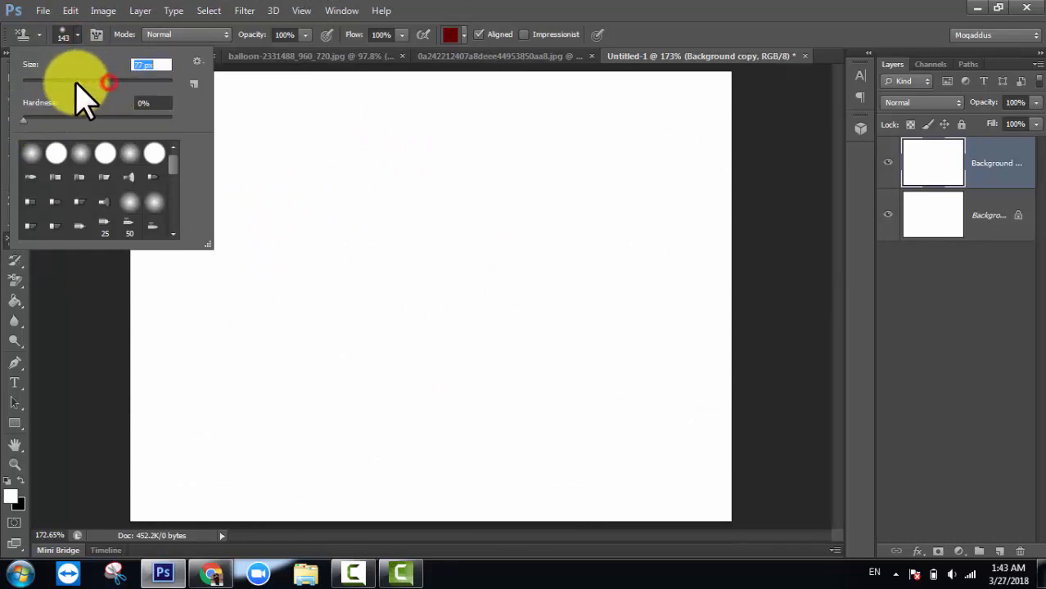
{"action": "left_click_drag", "start_coordinate": [52, 81], "coordinate": [54, 83]}
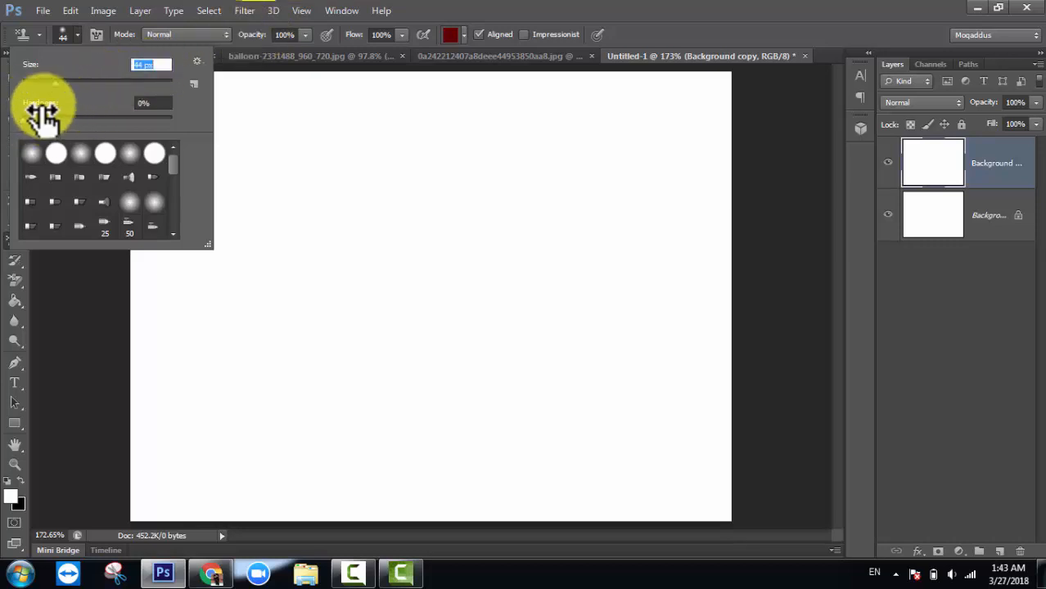
{"action": "left_click", "coordinate": [816, 9]}
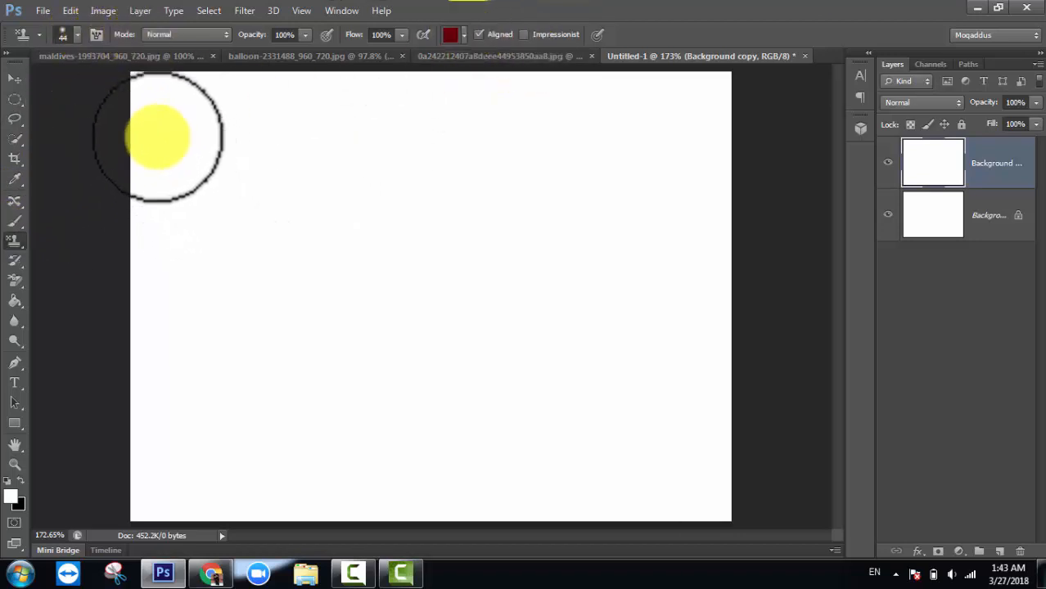
{"action": "mouse_move", "coordinate": [140, 124]}
{"action": "left_mouse_down"}
{"action": "mouse_move", "coordinate": [294, 144]}
{"action": "mouse_move", "coordinate": [647, 145]}
{"action": "mouse_move", "coordinate": [716, 135]}
{"action": "mouse_move", "coordinate": [122, 113]}
{"action": "mouse_move", "coordinate": [718, 98]}
{"action": "mouse_move", "coordinate": [176, 103]}
{"action": "mouse_move", "coordinate": [133, 93]}
{"action": "mouse_move", "coordinate": [218, 104]}
{"action": "mouse_move", "coordinate": [158, 126]}
{"action": "mouse_move", "coordinate": [160, 136]}
{"action": "mouse_move", "coordinate": [259, 153]}
{"action": "mouse_move", "coordinate": [694, 154]}
{"action": "mouse_move", "coordinate": [306, 150]}
{"action": "mouse_move", "coordinate": [145, 135]}
{"action": "left_mouse_up"}
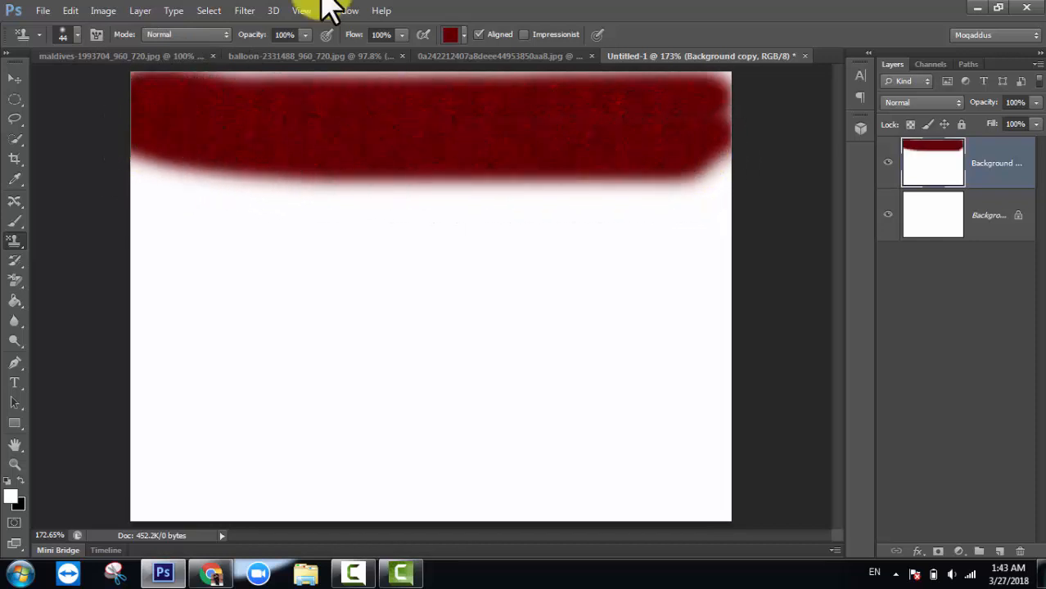
Set the brush hardness to 55% and paint a second dark red band across the middle of the canvas
{"action": "left_click", "coordinate": [66, 35]}
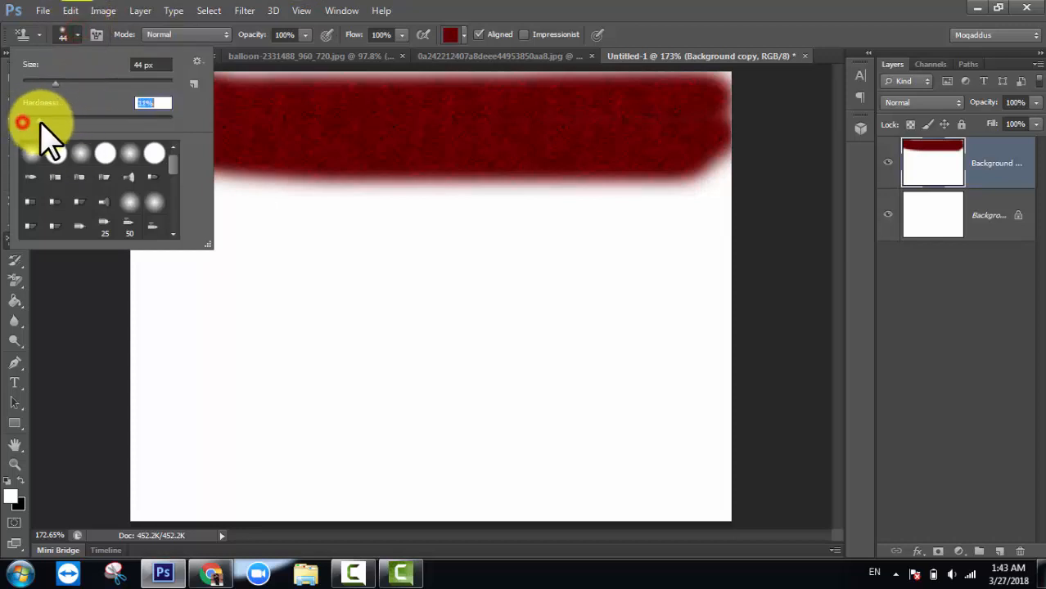
{"action": "left_click_drag", "start_coordinate": [39, 124], "coordinate": [96, 127]}
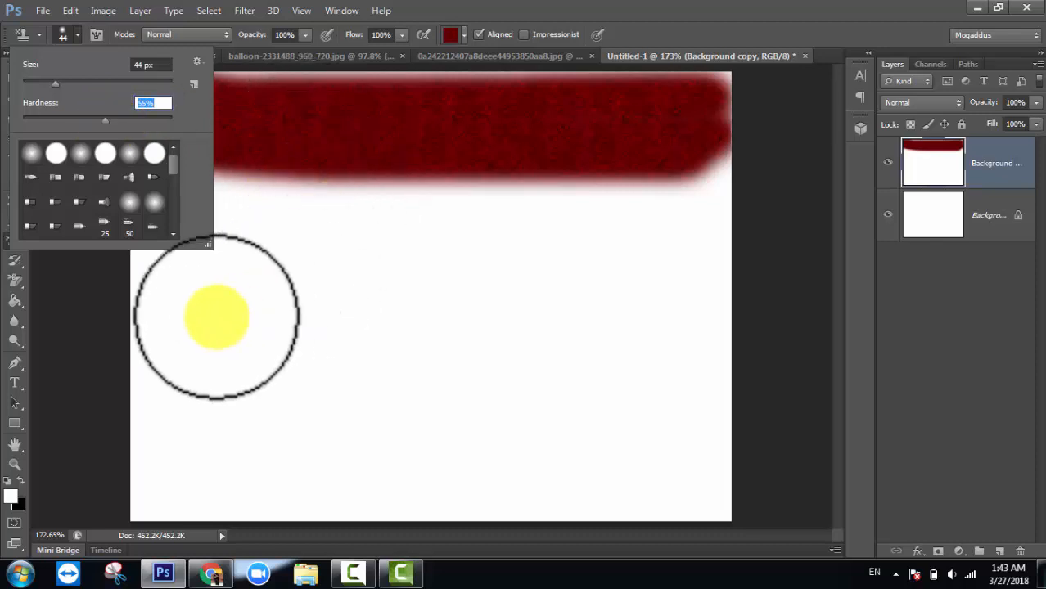
{"action": "left_click_drag", "start_coordinate": [148, 285], "coordinate": [401, 282]}
{"action": "mouse_move", "coordinate": [490, 278]}
{"action": "left_mouse_down"}
{"action": "mouse_move", "coordinate": [698, 296]}
{"action": "mouse_move", "coordinate": [532, 315]}
{"action": "mouse_move", "coordinate": [144, 315]}
{"action": "mouse_move", "coordinate": [266, 342]}
{"action": "mouse_move", "coordinate": [460, 350]}
{"action": "mouse_move", "coordinate": [626, 341]}
{"action": "mouse_move", "coordinate": [714, 320]}
{"action": "left_mouse_up"}
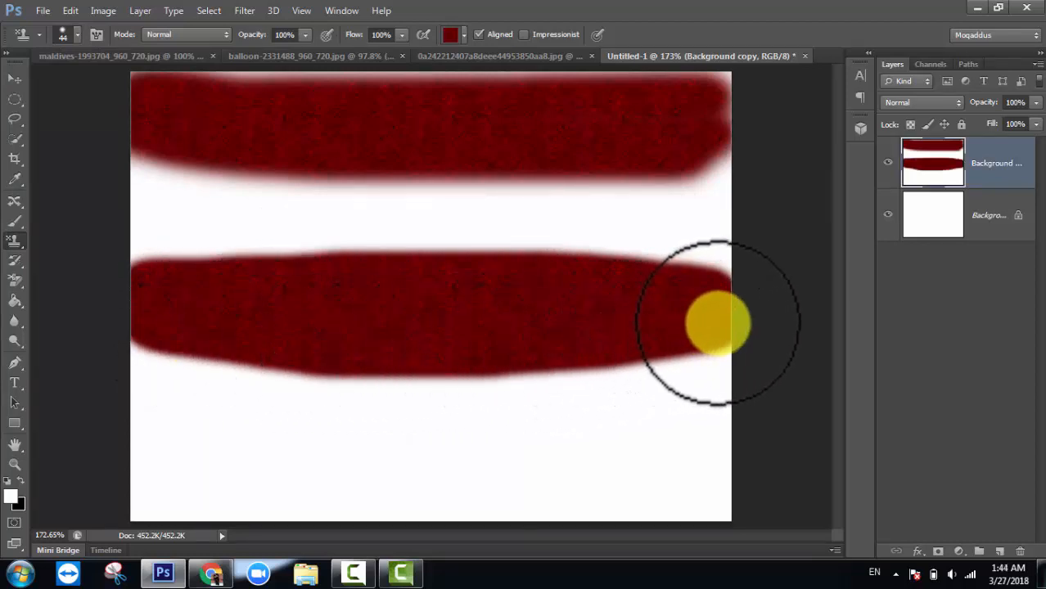
Set the brush hardness to 95% and paint a third dark red band along the bottom of the canvas
{"action": "left_click", "coordinate": [76, 34]}
{"action": "left_click_drag", "start_coordinate": [119, 124], "coordinate": [166, 121]}
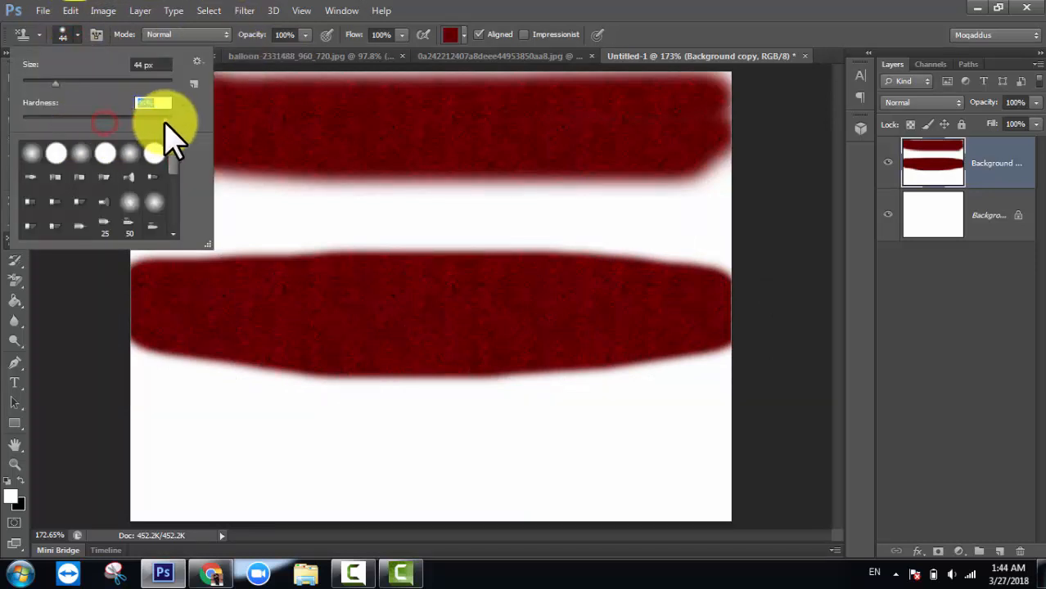
{"action": "mouse_move", "coordinate": [299, 476]}
{"action": "left_mouse_down"}
{"action": "mouse_move", "coordinate": [556, 486]}
{"action": "mouse_move", "coordinate": [719, 510]}
{"action": "mouse_move", "coordinate": [727, 495]}
{"action": "mouse_move", "coordinate": [709, 475]}
{"action": "mouse_move", "coordinate": [178, 479]}
{"action": "left_mouse_up"}
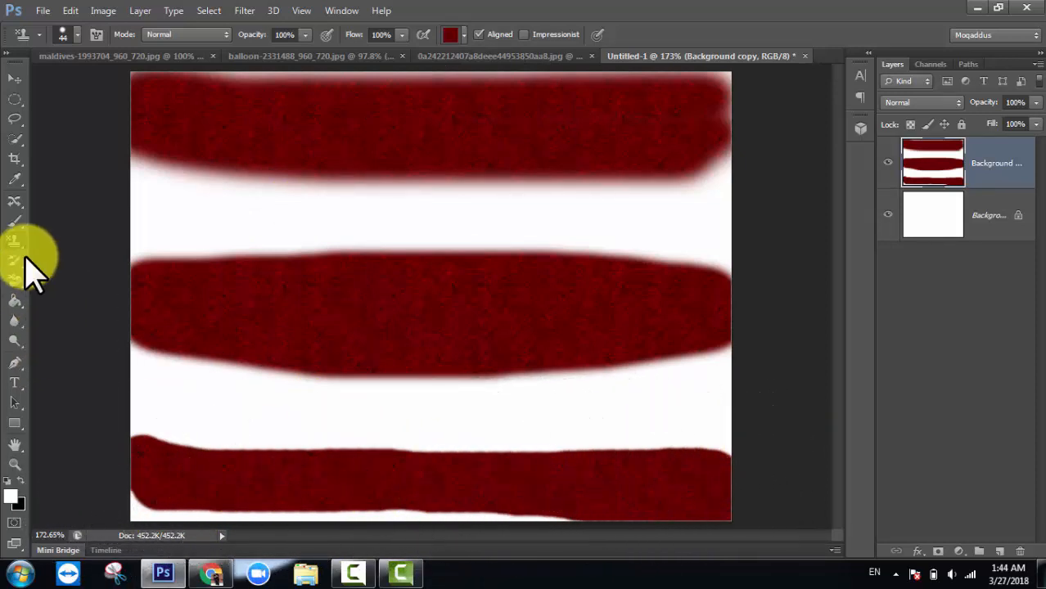
Duplicate the blank Background layer again and hide the layer with the dark red bands
{"action": "left_click", "coordinate": [14, 78]}
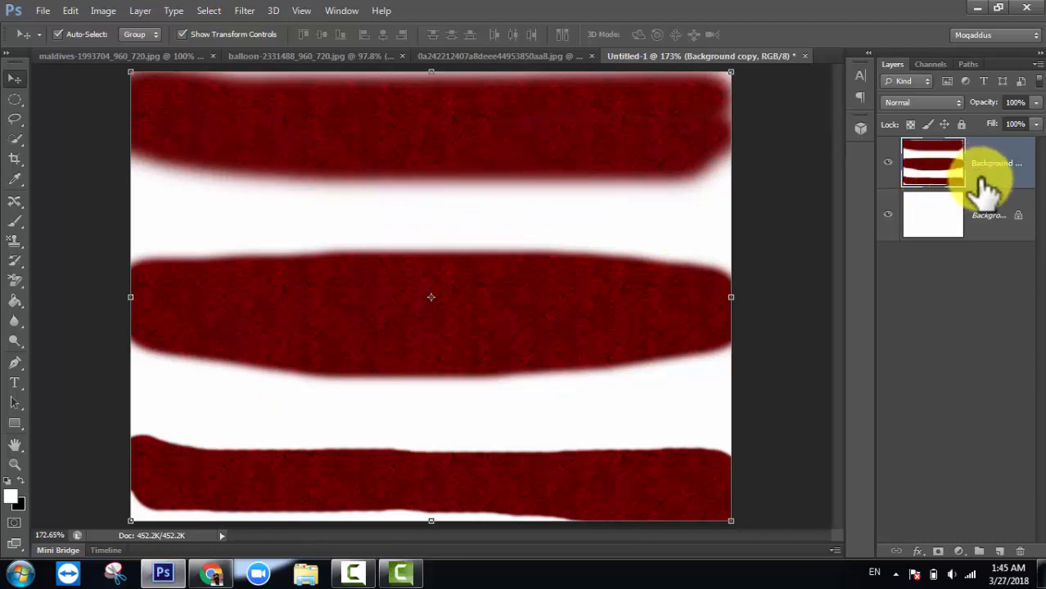
{"action": "left_click_drag", "start_coordinate": [982, 219], "coordinate": [1000, 552]}
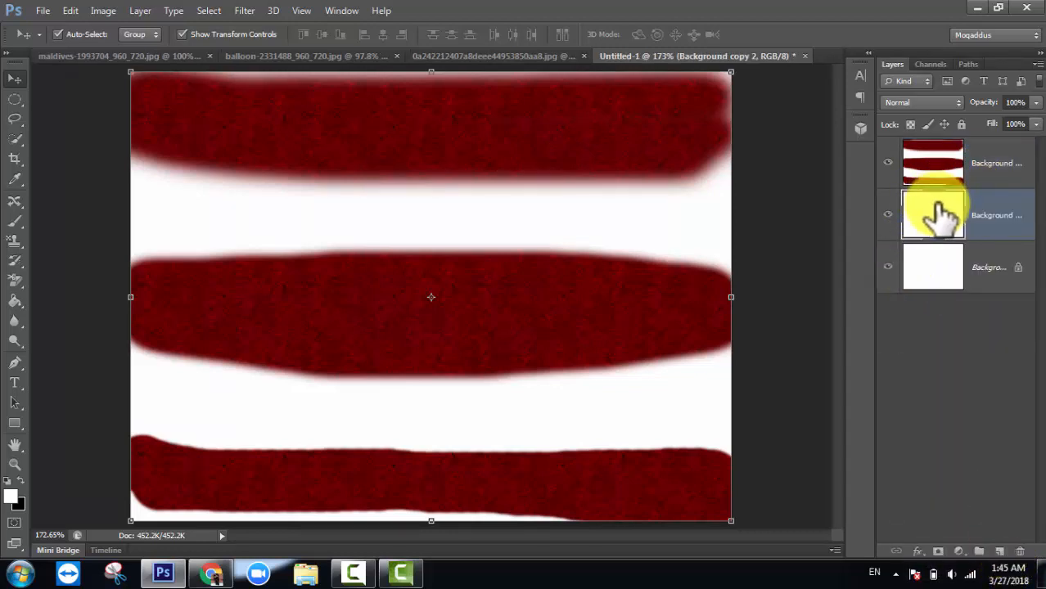
{"action": "left_click", "coordinate": [888, 164]}
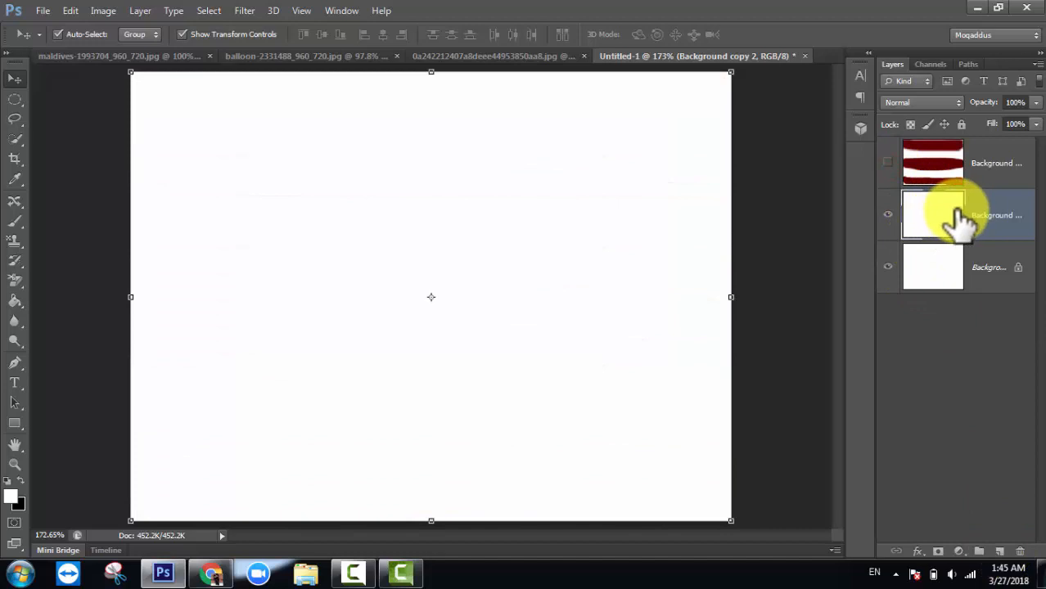
Return to the Pattern Stamp Tool and set its brush hardness to 0%
{"action": "left_click", "coordinate": [16, 243]}
{"action": "left_click", "coordinate": [147, 123]}
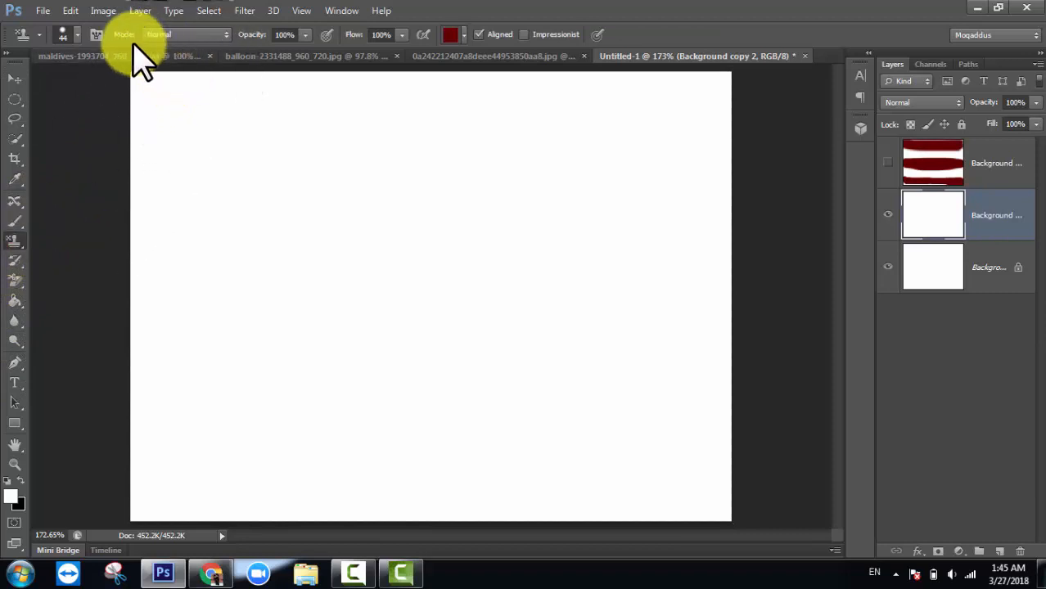
{"action": "left_click", "coordinate": [77, 34]}
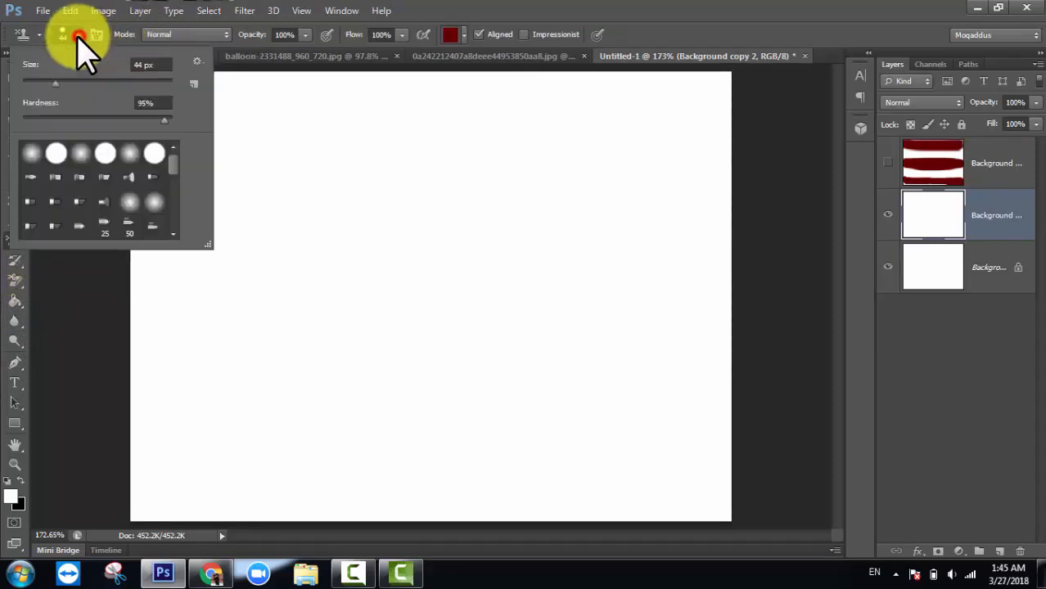
{"action": "left_click", "coordinate": [146, 119]}
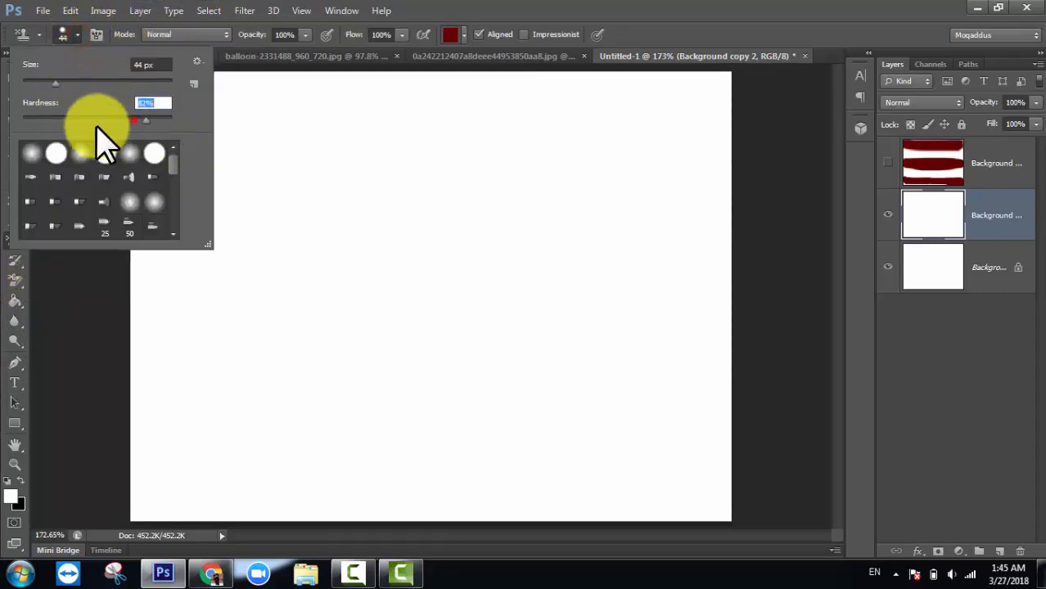
{"action": "left_click", "coordinate": [619, 11]}
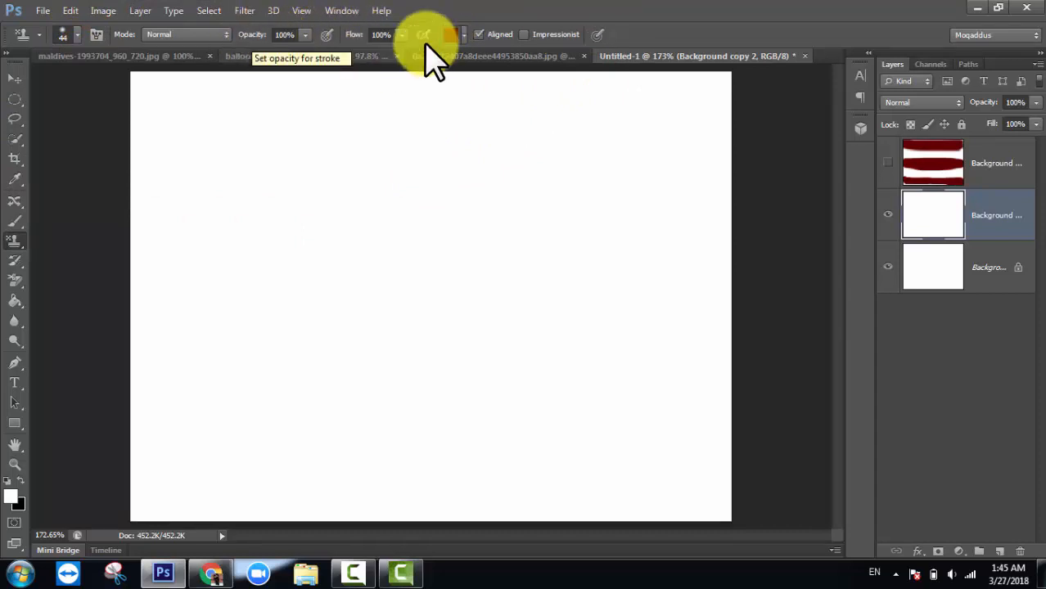
Choose the dark olive pattern and paint a band across the top of the new layer at 100% opacity
{"action": "left_click", "coordinate": [460, 33]}
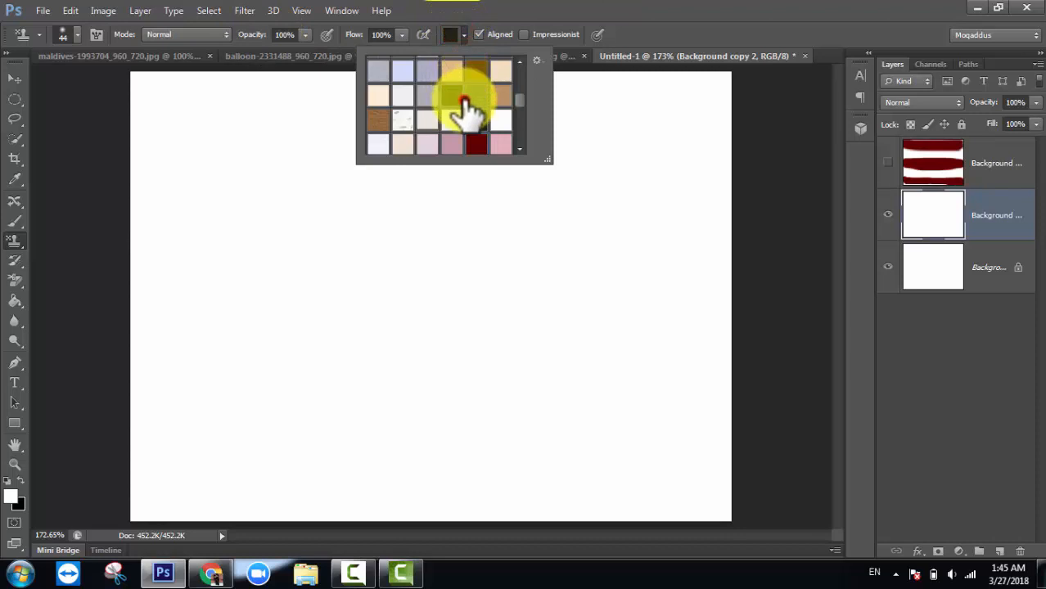
{"action": "left_click", "coordinate": [463, 102]}
{"action": "left_click", "coordinate": [141, 135]}
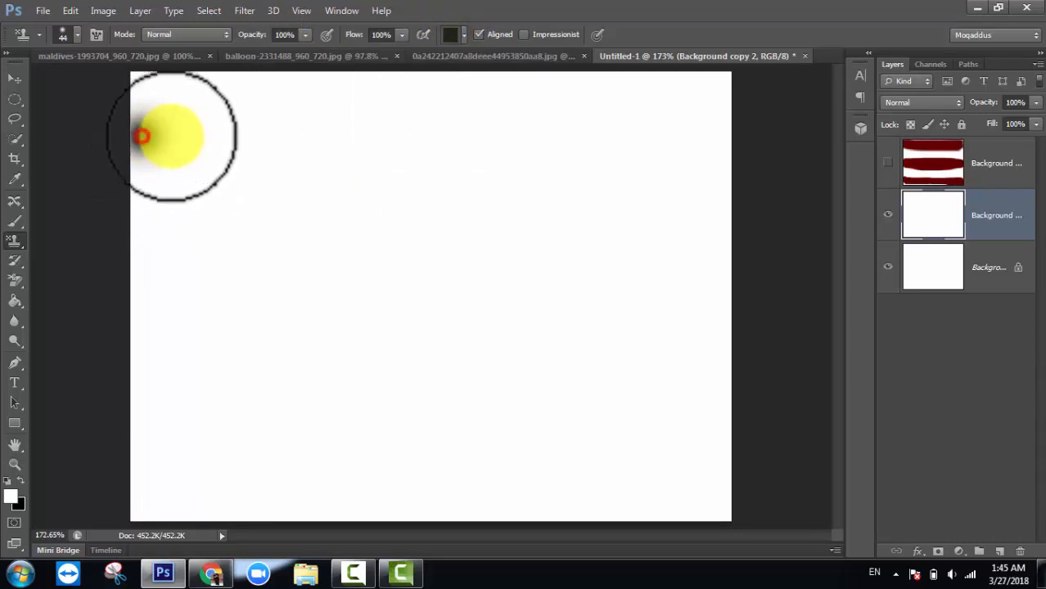
{"action": "mouse_move", "coordinate": [170, 135]}
{"action": "left_mouse_down"}
{"action": "mouse_move", "coordinate": [632, 162]}
{"action": "mouse_move", "coordinate": [725, 154]}
{"action": "mouse_move", "coordinate": [725, 143]}
{"action": "mouse_move", "coordinate": [703, 135]}
{"action": "mouse_move", "coordinate": [308, 135]}
{"action": "mouse_move", "coordinate": [197, 123]}
{"action": "mouse_move", "coordinate": [159, 124]}
{"action": "mouse_move", "coordinate": [141, 152]}
{"action": "mouse_move", "coordinate": [211, 163]}
{"action": "mouse_move", "coordinate": [607, 164]}
{"action": "mouse_move", "coordinate": [471, 45]}
{"action": "left_mouse_up"}
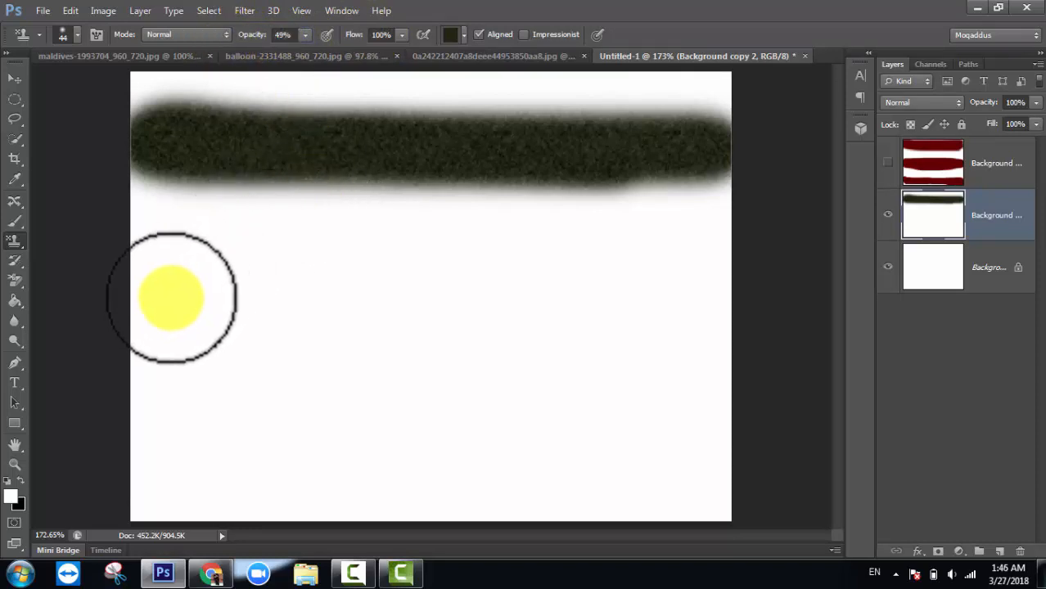
Paint a middle band at 49% opacity and a lower band at 18% opacity with the same olive pattern
{"action": "left_click", "coordinate": [135, 280]}
{"action": "mouse_move", "coordinate": [221, 283]}
{"action": "left_mouse_down"}
{"action": "mouse_move", "coordinate": [664, 285]}
{"action": "mouse_move", "coordinate": [697, 291]}
{"action": "mouse_move", "coordinate": [708, 310]}
{"action": "mouse_move", "coordinate": [670, 323]}
{"action": "mouse_move", "coordinate": [217, 322]}
{"action": "mouse_move", "coordinate": [138, 306]}
{"action": "mouse_move", "coordinate": [699, 299]}
{"action": "mouse_move", "coordinate": [657, 284]}
{"action": "mouse_move", "coordinate": [537, 173]}
{"action": "mouse_move", "coordinate": [594, 160]}
{"action": "left_mouse_up"}
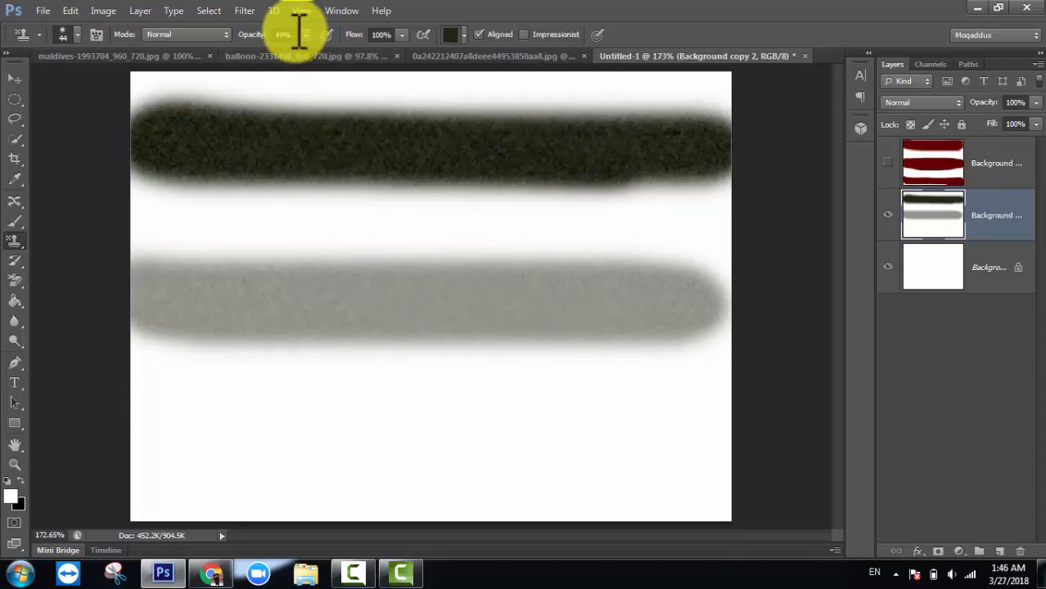
{"action": "left_click_drag", "start_coordinate": [280, 56], "coordinate": [283, 56]}
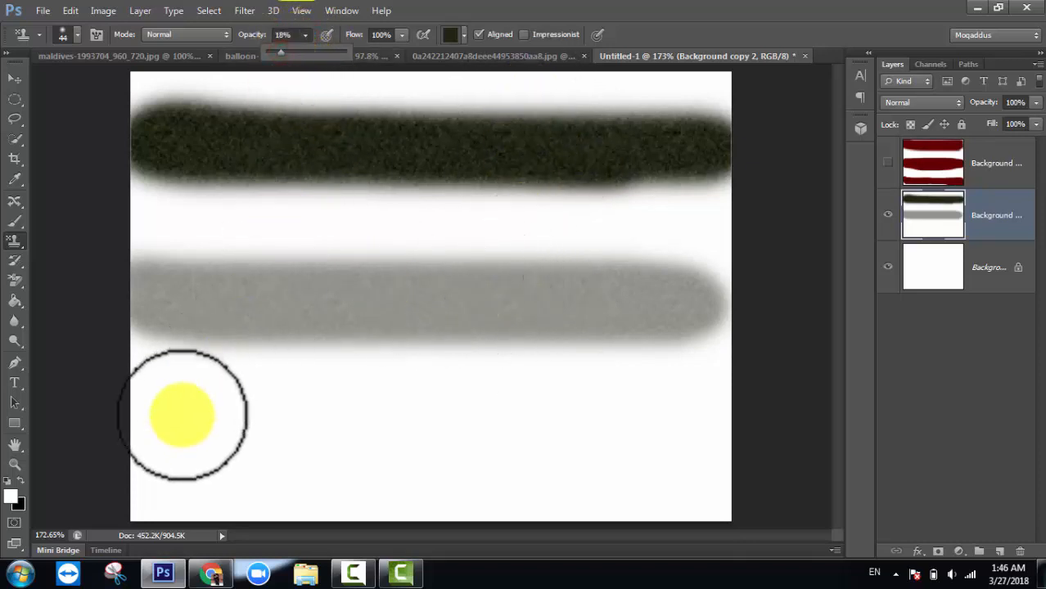
{"action": "mouse_move", "coordinate": [159, 441]}
{"action": "left_mouse_down"}
{"action": "mouse_move", "coordinate": [391, 472]}
{"action": "mouse_move", "coordinate": [714, 445]}
{"action": "mouse_move", "coordinate": [117, 445]}
{"action": "mouse_move", "coordinate": [573, 456]}
{"action": "left_mouse_up"}
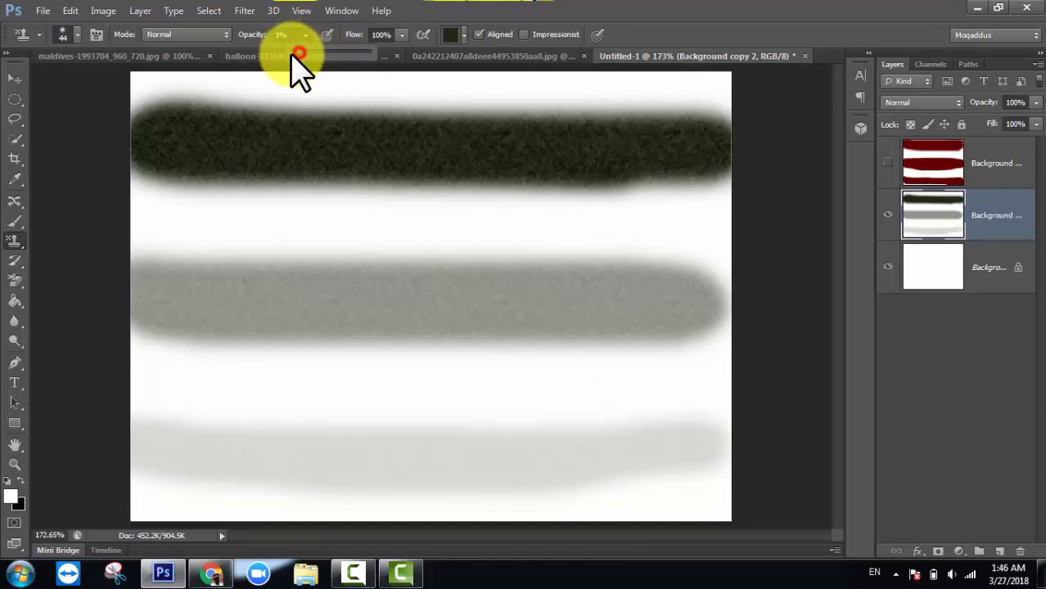
Paint a stroke at very low opacity between the two lower bands, and a shorter one over it at 67% opacity
{"action": "left_click_drag", "start_coordinate": [292, 54], "coordinate": [288, 56]}
{"action": "mouse_move", "coordinate": [342, 386]}
{"action": "left_mouse_down"}
{"action": "mouse_move", "coordinate": [614, 387]}
{"action": "mouse_move", "coordinate": [268, 380]}
{"action": "mouse_move", "coordinate": [429, 357]}
{"action": "mouse_move", "coordinate": [506, 393]}
{"action": "mouse_move", "coordinate": [476, 409]}
{"action": "mouse_move", "coordinate": [96, 349]}
{"action": "mouse_move", "coordinate": [406, 393]}
{"action": "mouse_move", "coordinate": [354, 403]}
{"action": "mouse_move", "coordinate": [461, 437]}
{"action": "mouse_move", "coordinate": [400, 424]}
{"action": "mouse_move", "coordinate": [496, 403]}
{"action": "mouse_move", "coordinate": [356, 310]}
{"action": "mouse_move", "coordinate": [441, 380]}
{"action": "mouse_move", "coordinate": [768, 295]}
{"action": "mouse_move", "coordinate": [354, 295]}
{"action": "mouse_move", "coordinate": [423, 355]}
{"action": "mouse_move", "coordinate": [305, 329]}
{"action": "mouse_move", "coordinate": [365, 394]}
{"action": "mouse_move", "coordinate": [357, 404]}
{"action": "mouse_move", "coordinate": [365, 377]}
{"action": "mouse_move", "coordinate": [642, 411]}
{"action": "left_mouse_up"}
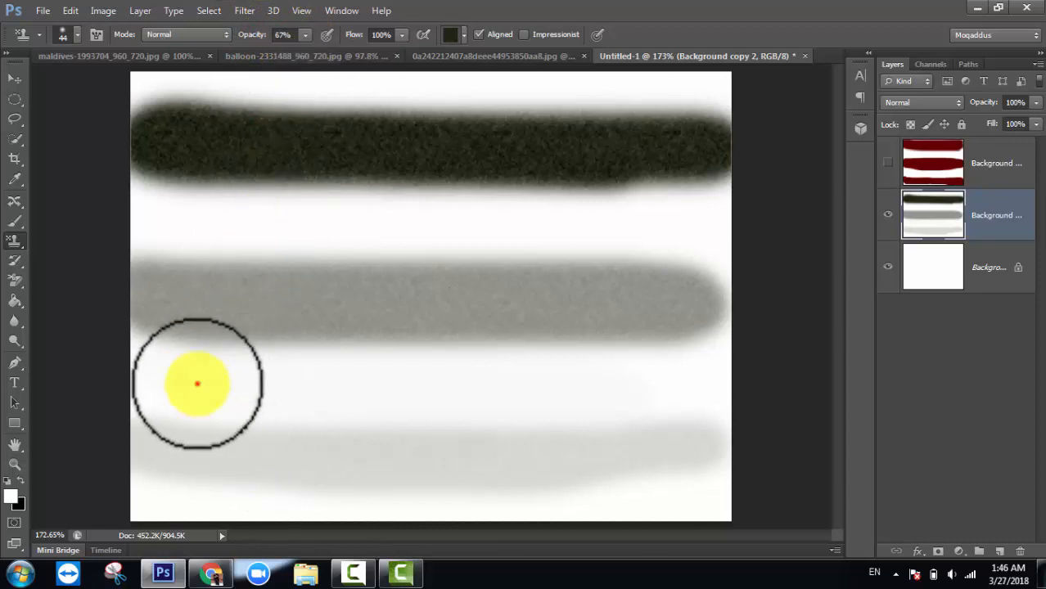
{"action": "mouse_move", "coordinate": [188, 381]}
{"action": "left_mouse_down"}
{"action": "mouse_move", "coordinate": [587, 383]}
{"action": "mouse_move", "coordinate": [486, 361]}
{"action": "mouse_move", "coordinate": [535, 340]}
{"action": "mouse_move", "coordinate": [478, 280]}
{"action": "mouse_move", "coordinate": [520, 131]}
{"action": "mouse_move", "coordinate": [605, 119]}
{"action": "mouse_move", "coordinate": [530, 341]}
{"action": "mouse_move", "coordinate": [456, 367]}
{"action": "left_mouse_up"}
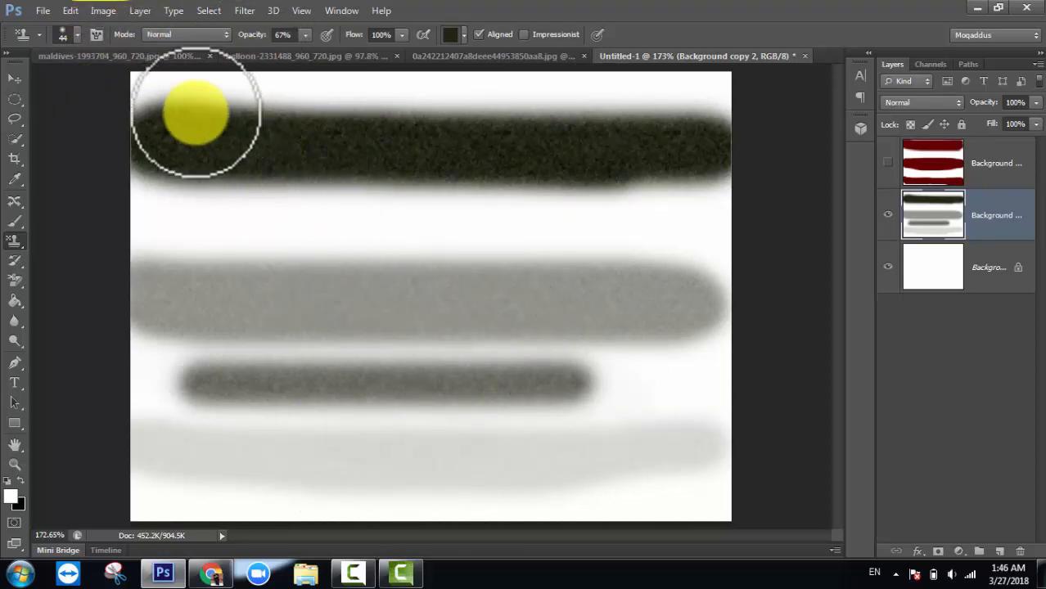
Review the size and hardness settings of the Pattern Stamp brush
{"action": "left_click", "coordinate": [77, 35]}
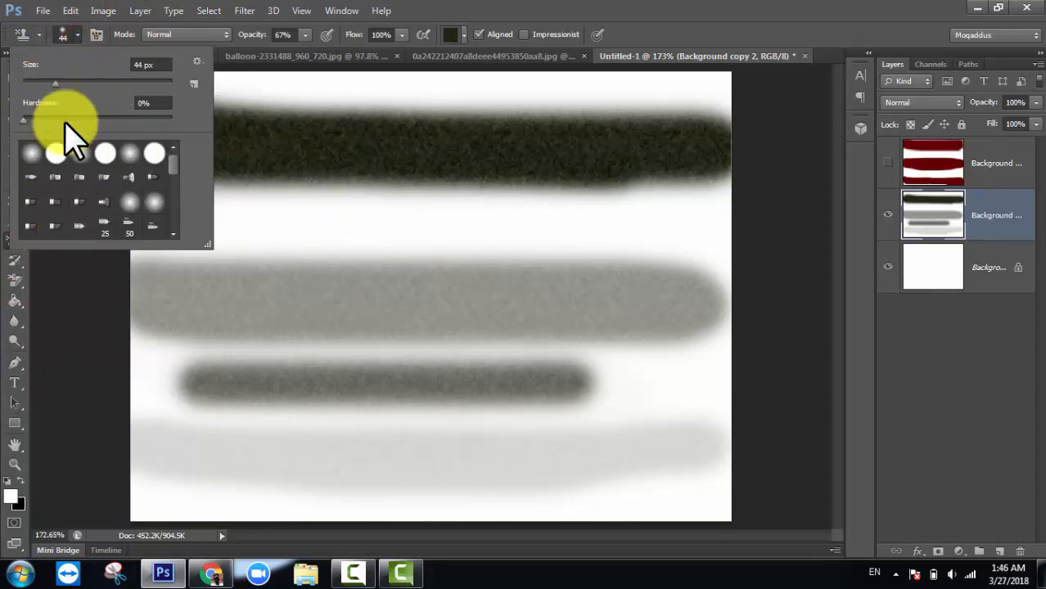
{"action": "left_click_drag", "start_coordinate": [69, 120], "coordinate": [41, 123]}
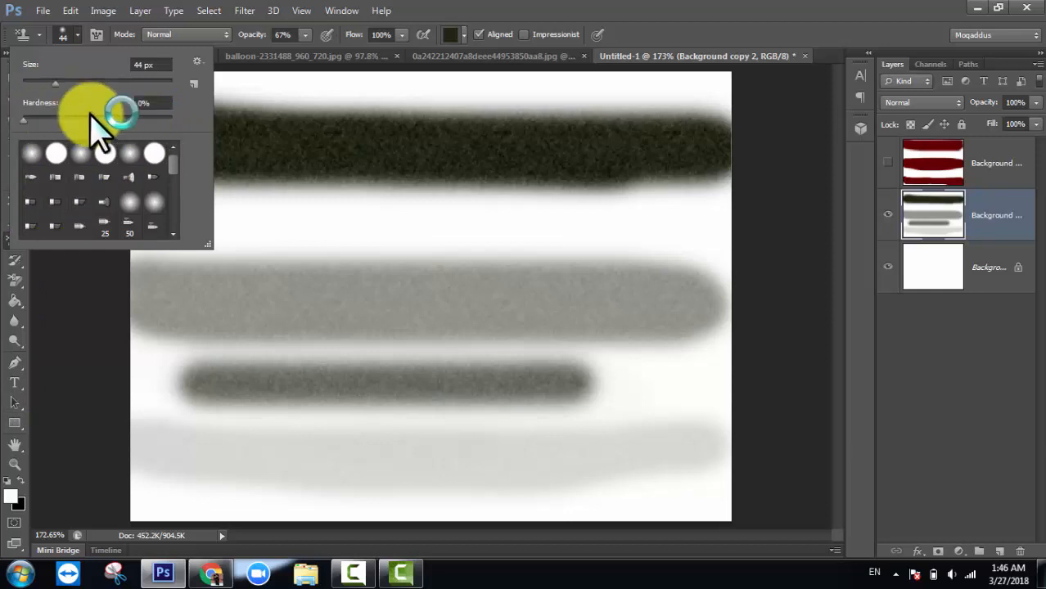
{"action": "left_click", "coordinate": [158, 100]}
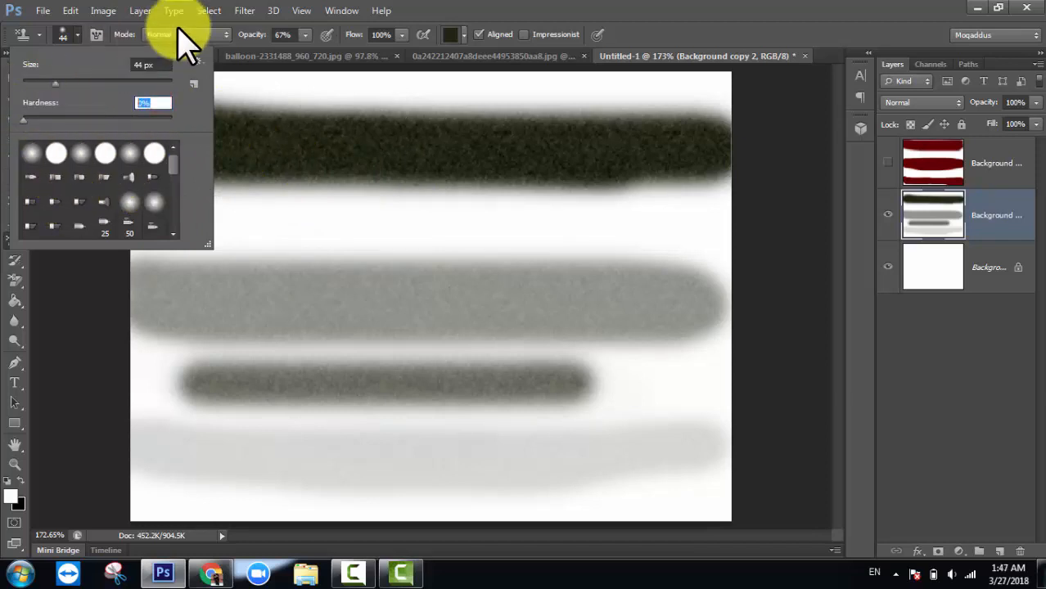
{"action": "left_click", "coordinate": [618, 5]}
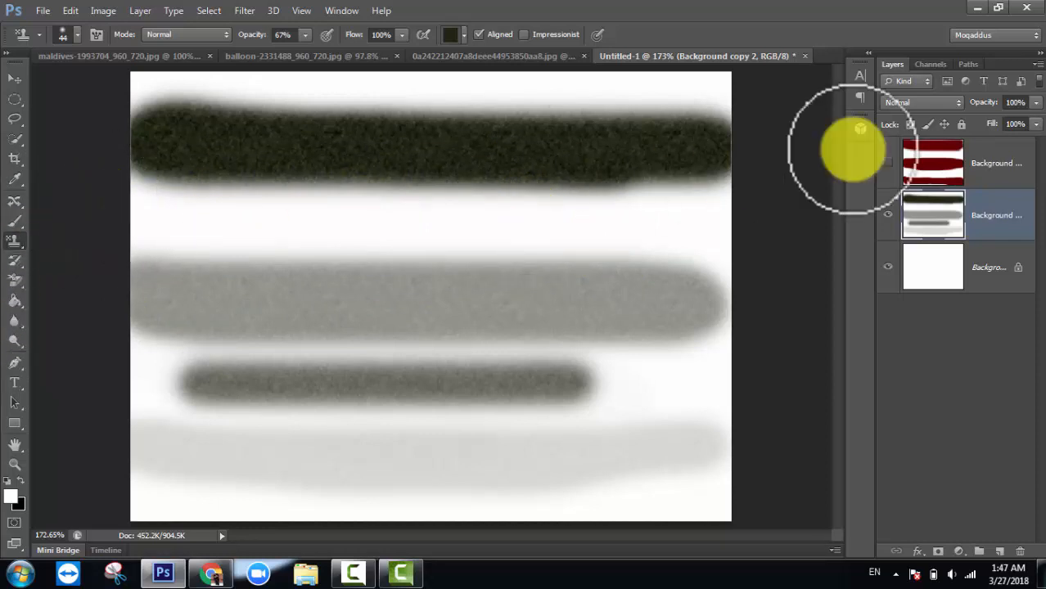
Select the hidden layer with the dark red bands
{"action": "left_click", "coordinate": [988, 174]}
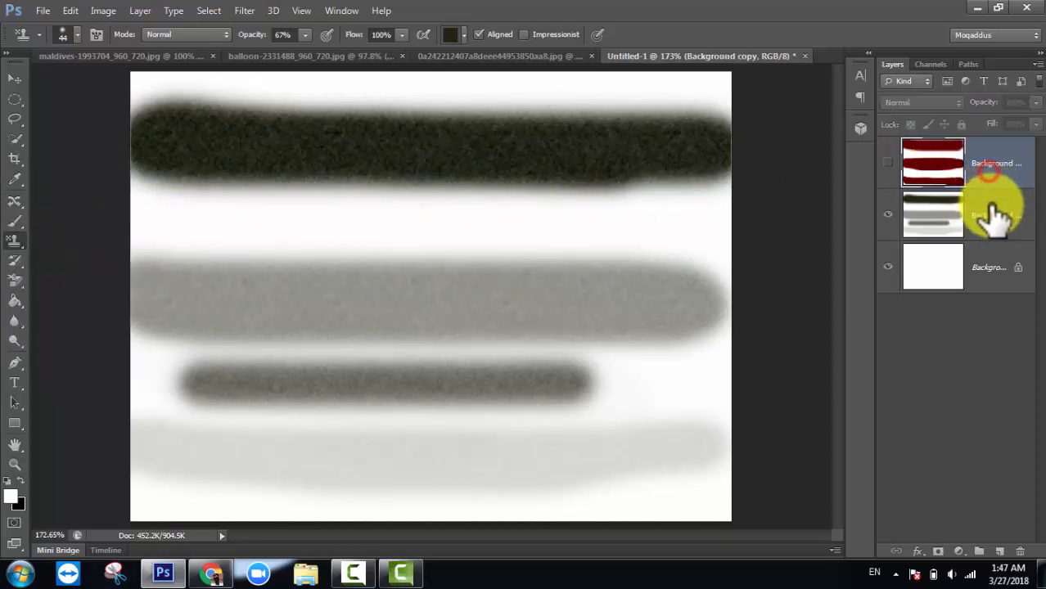
{"action": "left_click", "coordinate": [993, 217]}
{"action": "left_click", "coordinate": [989, 172]}
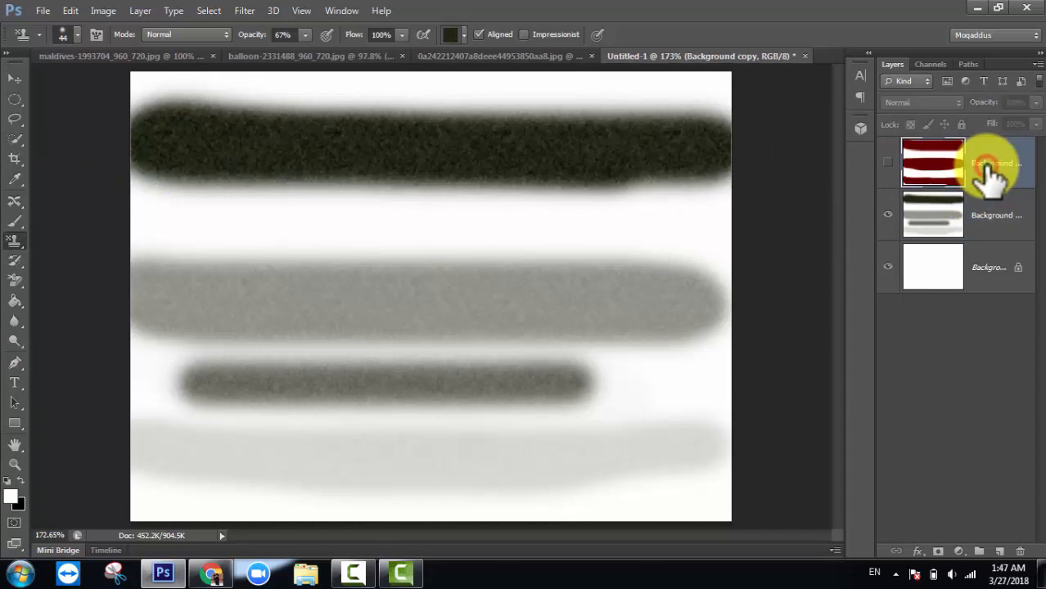